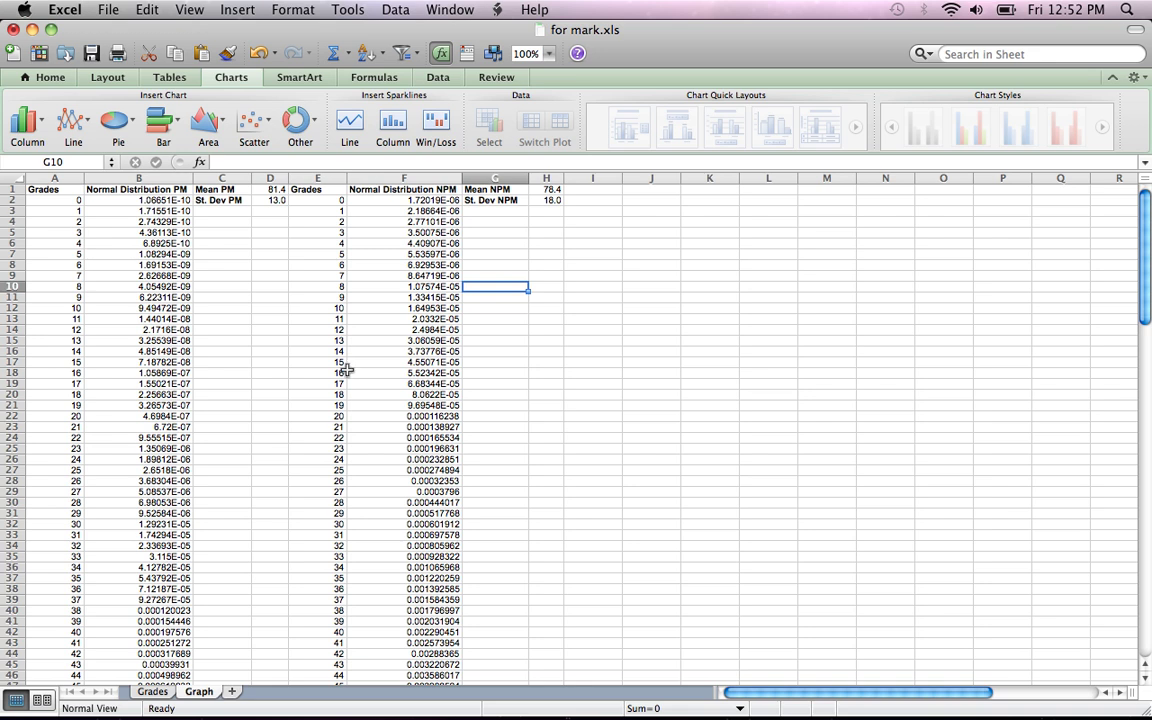
Select A2:B112, the grades and their peer-mentoring normal distribution values
{"action": "mouse_move", "coordinate": [53, 200]}
{"action": "left_mouse_down"}
{"action": "mouse_move", "coordinate": [133, 705]}
{"action": "mouse_move", "coordinate": [140, 568]}
{"action": "mouse_move", "coordinate": [140, 579]}
{"action": "left_mouse_up"}
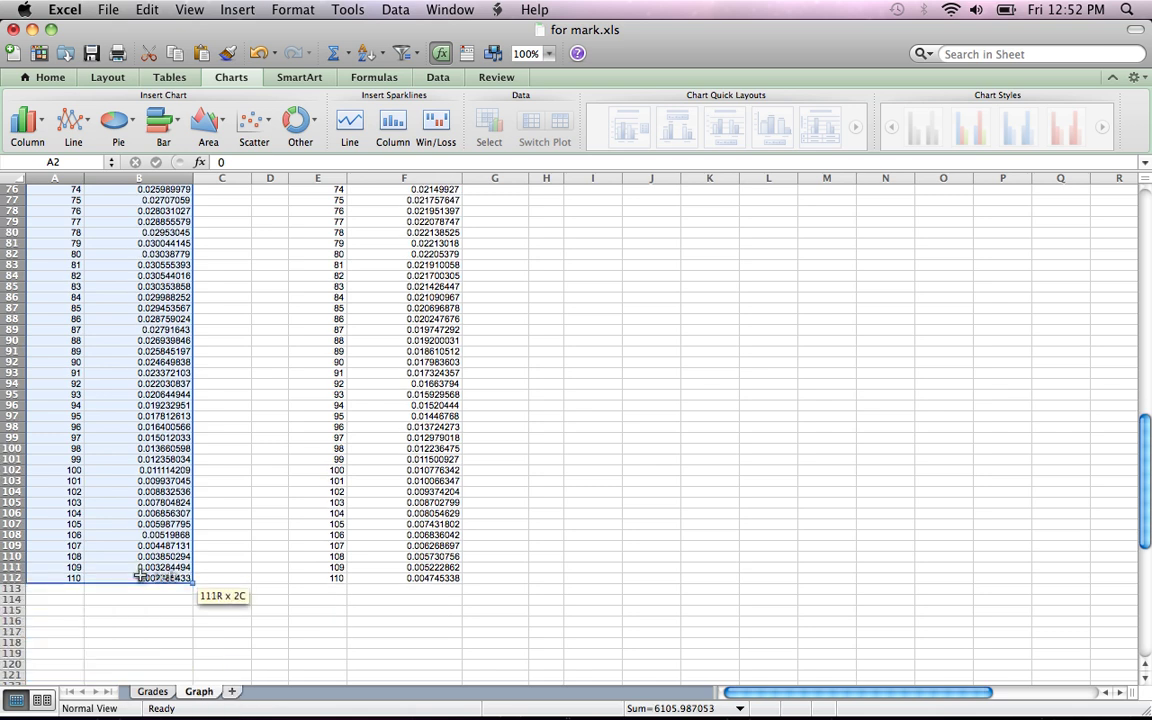
Show the Scatter chart variants from the Insert menu's Charts ribbon
{"action": "left_click", "coordinate": [237, 9]}
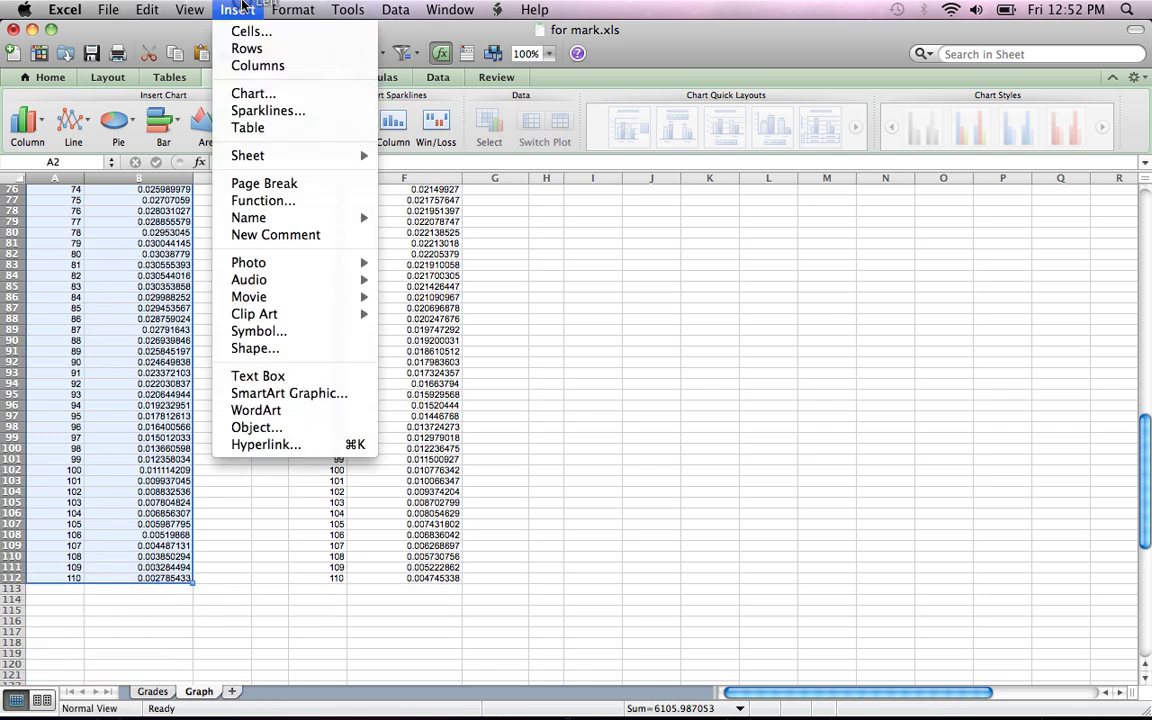
{"action": "left_click", "coordinate": [252, 93]}
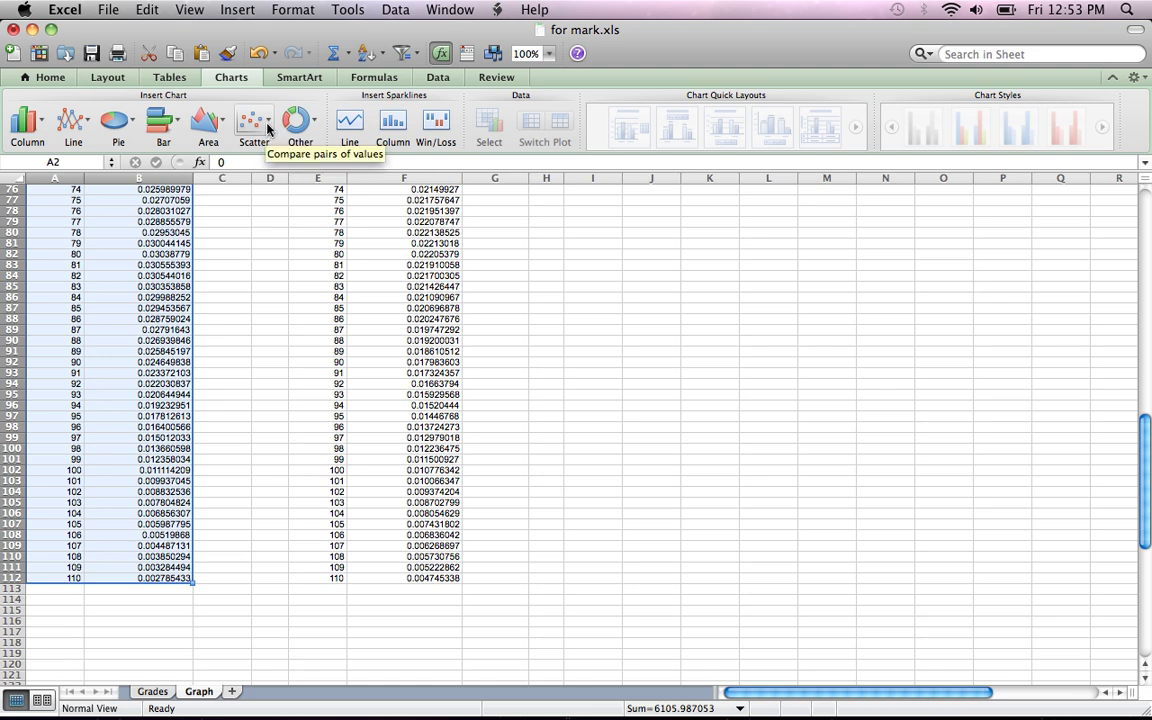
{"action": "left_click", "coordinate": [268, 128]}
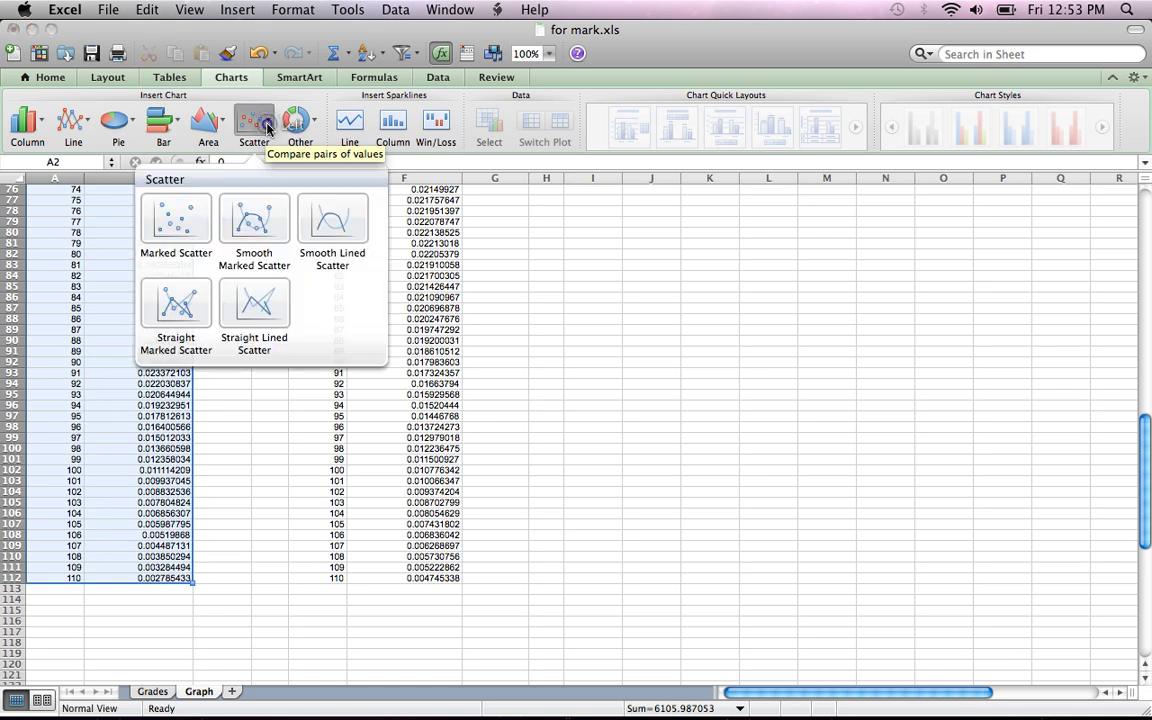
Insert a Smooth Marked Scatter chart and move it beside columns J–N near row 3
{"action": "left_click", "coordinate": [268, 224]}
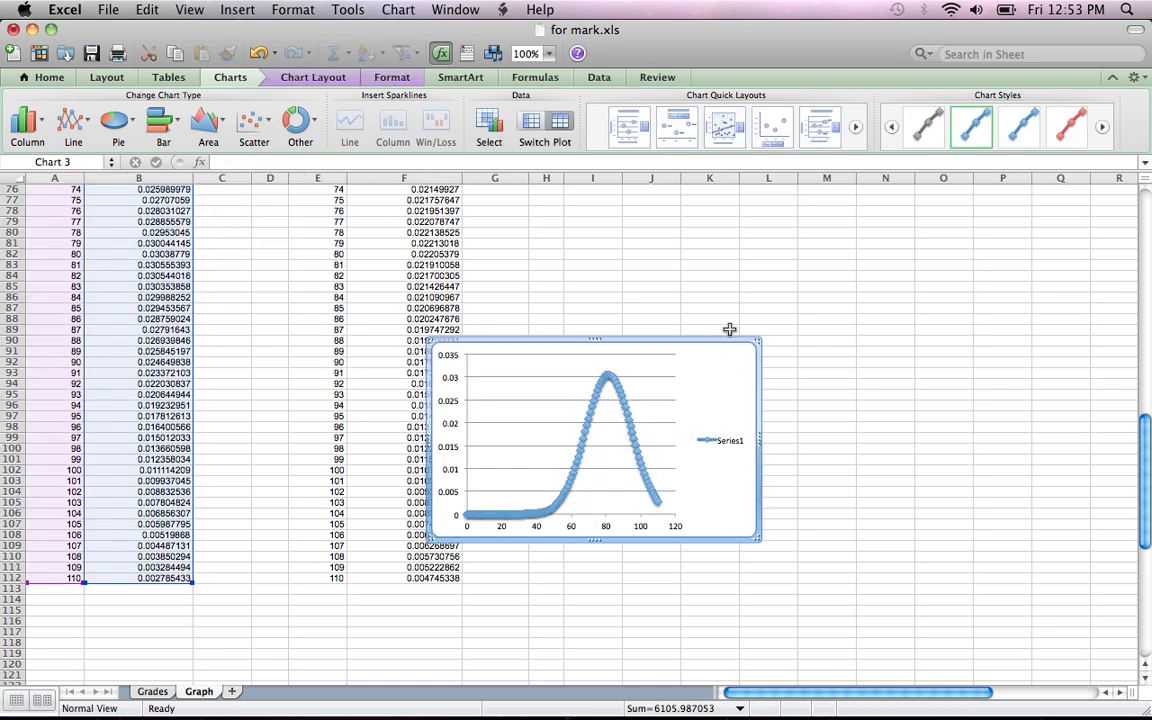
{"action": "left_click_drag", "start_coordinate": [729, 338], "coordinate": [878, 216]}
{"action": "scroll", "coordinate": [903, 318], "scroll_direction": "up", "scroll_amount": 3}
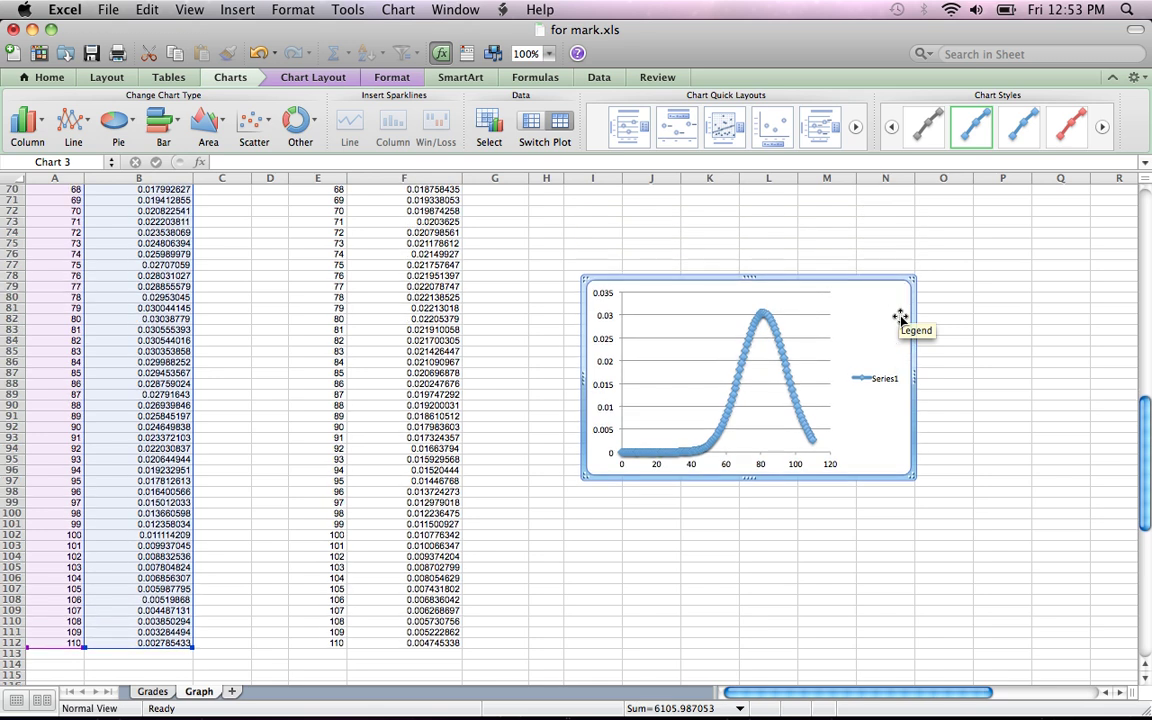
{"action": "scroll", "coordinate": [903, 318], "scroll_direction": "up", "scroll_amount": 5}
{"action": "scroll", "coordinate": [840, 470], "scroll_direction": "up", "scroll_amount": 5}
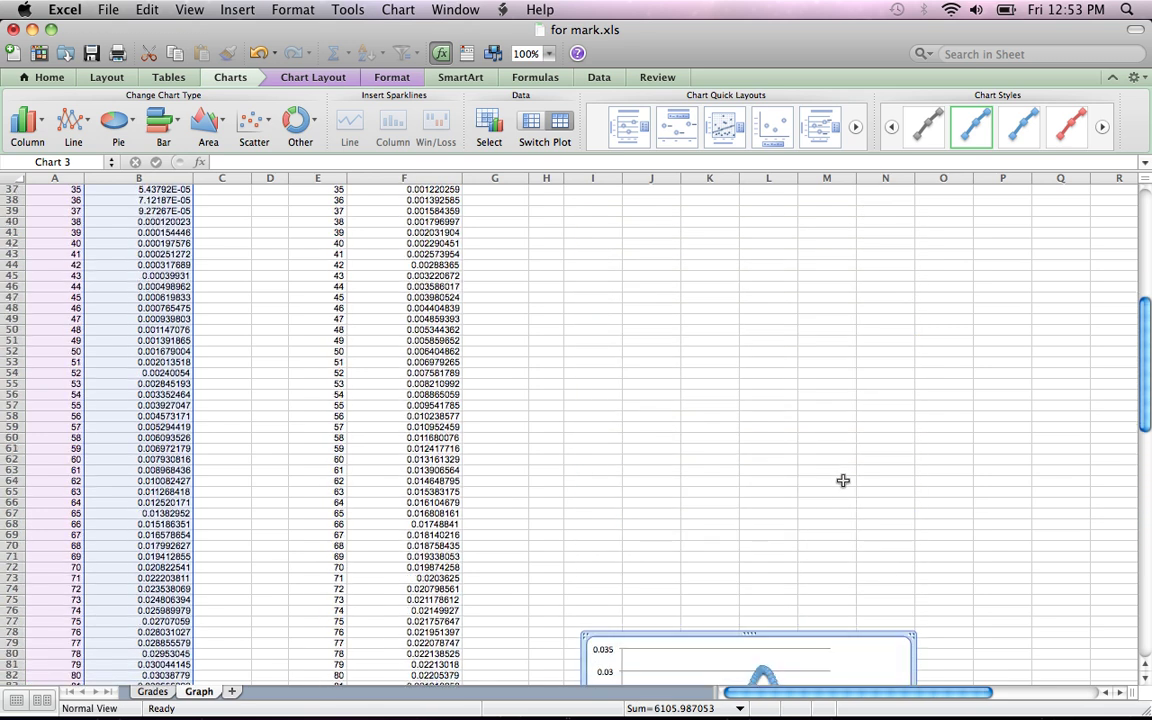
{"action": "scroll", "coordinate": [843, 481], "scroll_direction": "down", "scroll_amount": 1}
{"action": "mouse_move", "coordinate": [838, 625]}
{"action": "left_mouse_down"}
{"action": "mouse_move", "coordinate": [826, 349]}
{"action": "mouse_move", "coordinate": [852, 198]}
{"action": "left_mouse_up"}
{"action": "scroll", "coordinate": [944, 355], "scroll_direction": "up", "scroll_amount": 5}
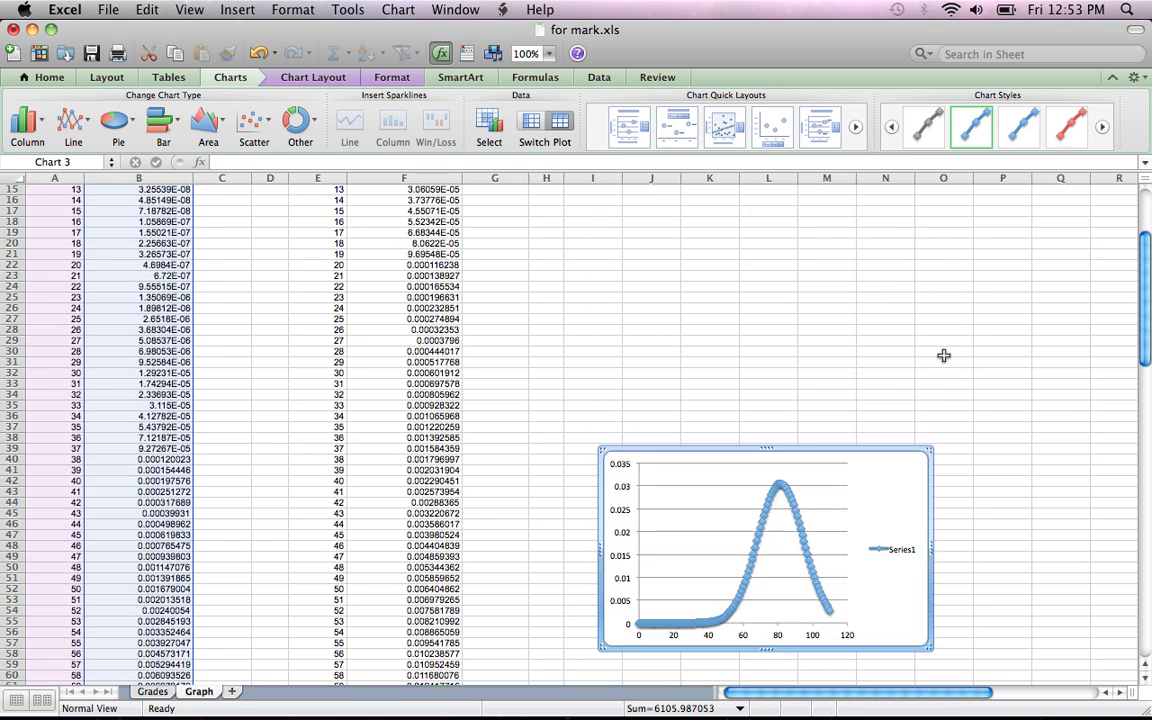
{"action": "scroll", "coordinate": [944, 355], "scroll_direction": "up", "scroll_amount": 3}
{"action": "left_click_drag", "start_coordinate": [882, 484], "coordinate": [945, 215]}
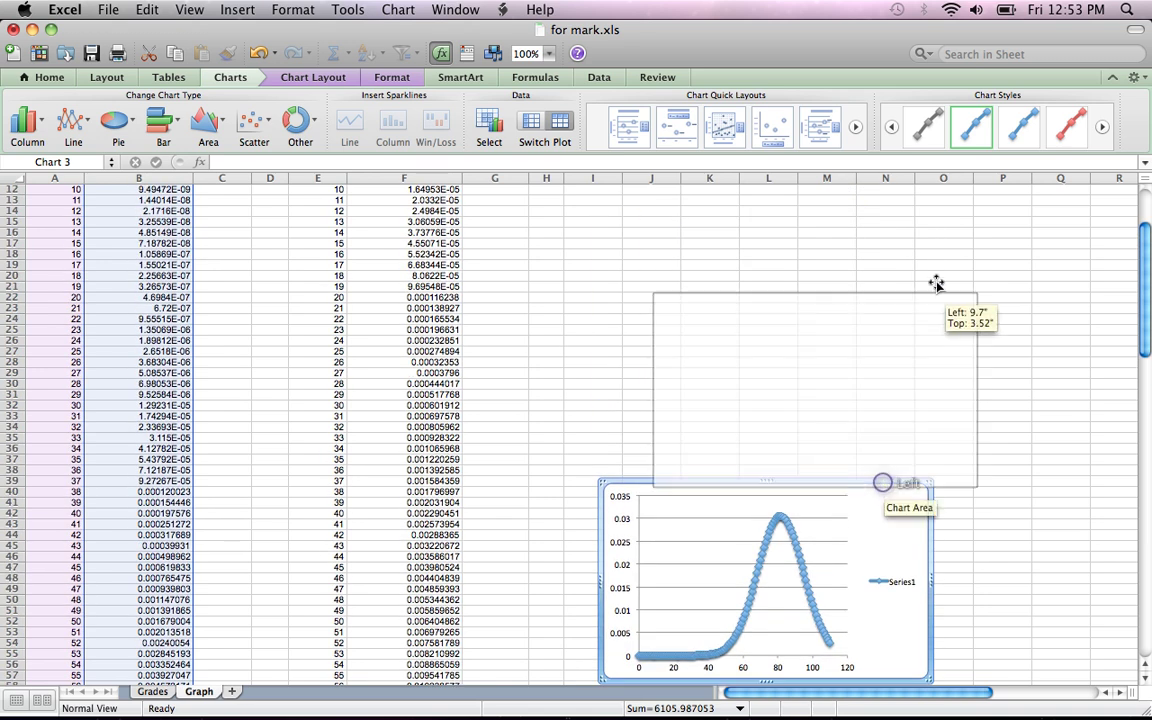
{"action": "scroll", "coordinate": [1011, 321], "scroll_direction": "up", "scroll_amount": 1}
{"action": "scroll", "coordinate": [1011, 321], "scroll_direction": "up", "scroll_amount": 10}
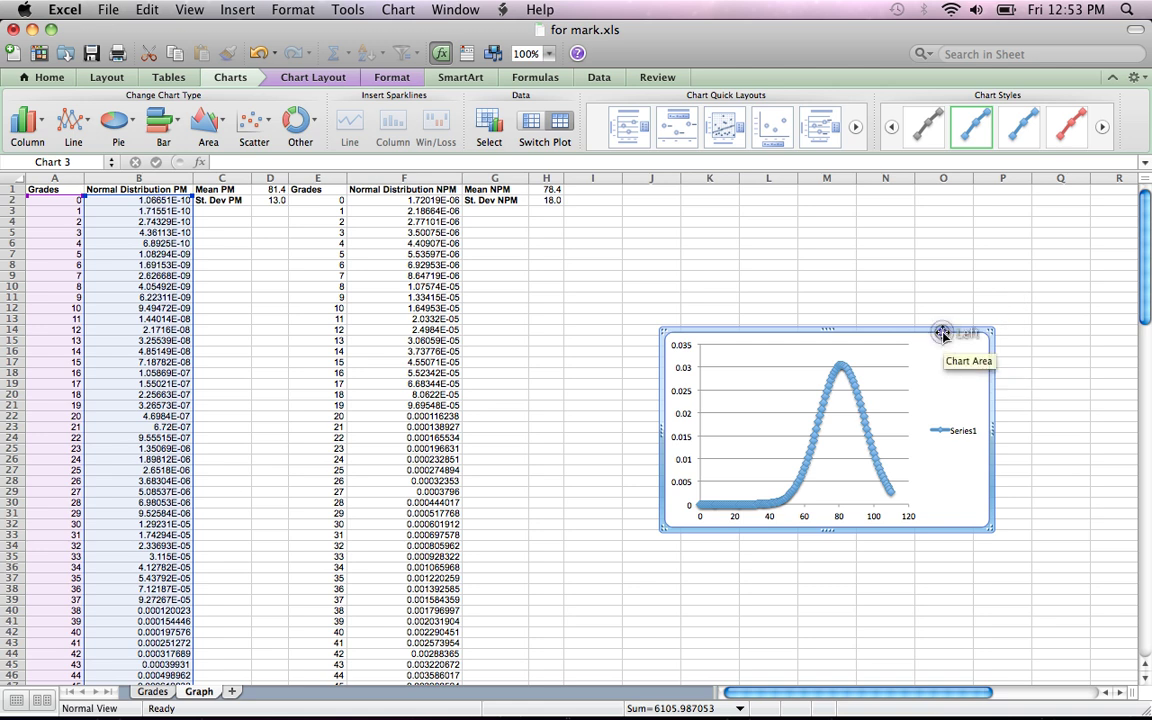
{"action": "left_click_drag", "start_coordinate": [943, 334], "coordinate": [938, 212]}
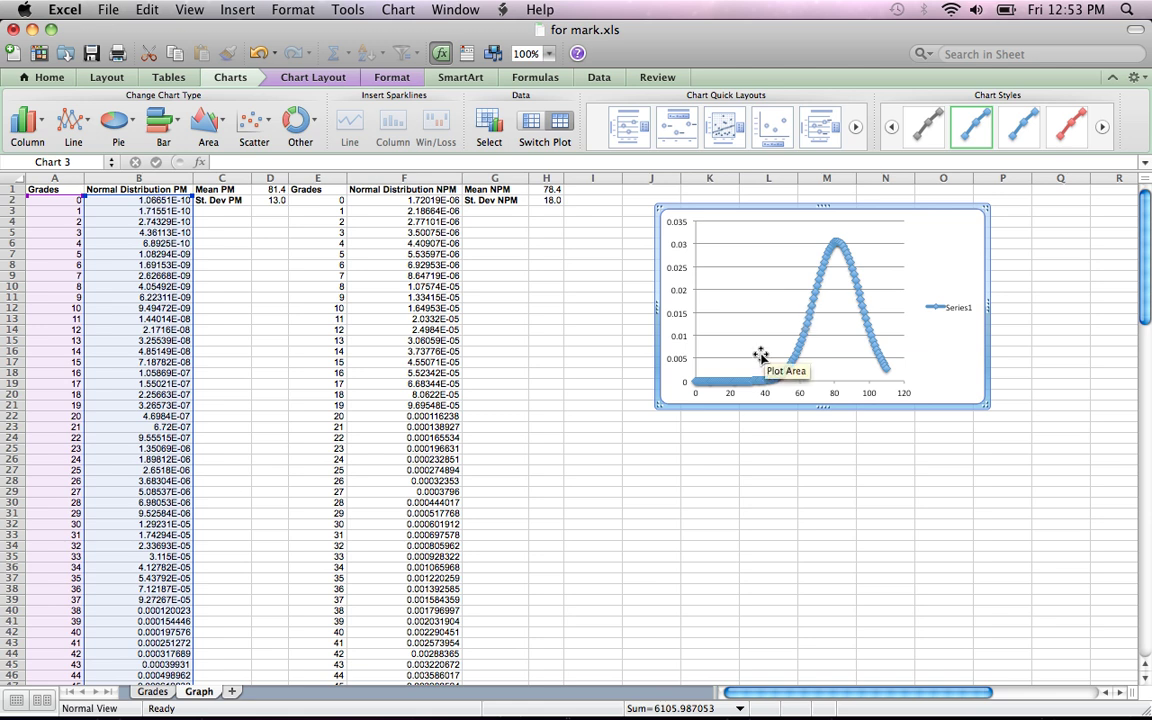
Set the chart's horizontal gridline colour to No Line
{"action": "left_click", "coordinate": [787, 247]}
{"action": "right_click", "coordinate": [787, 247]}
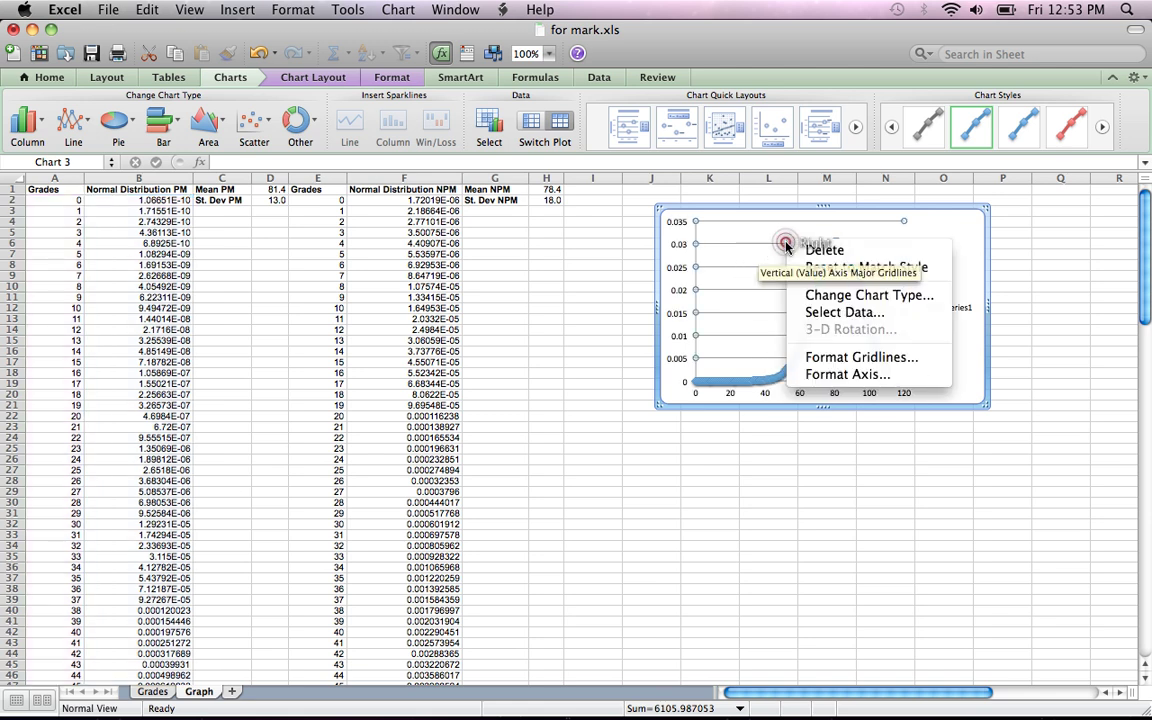
{"action": "left_click", "coordinate": [860, 357]}
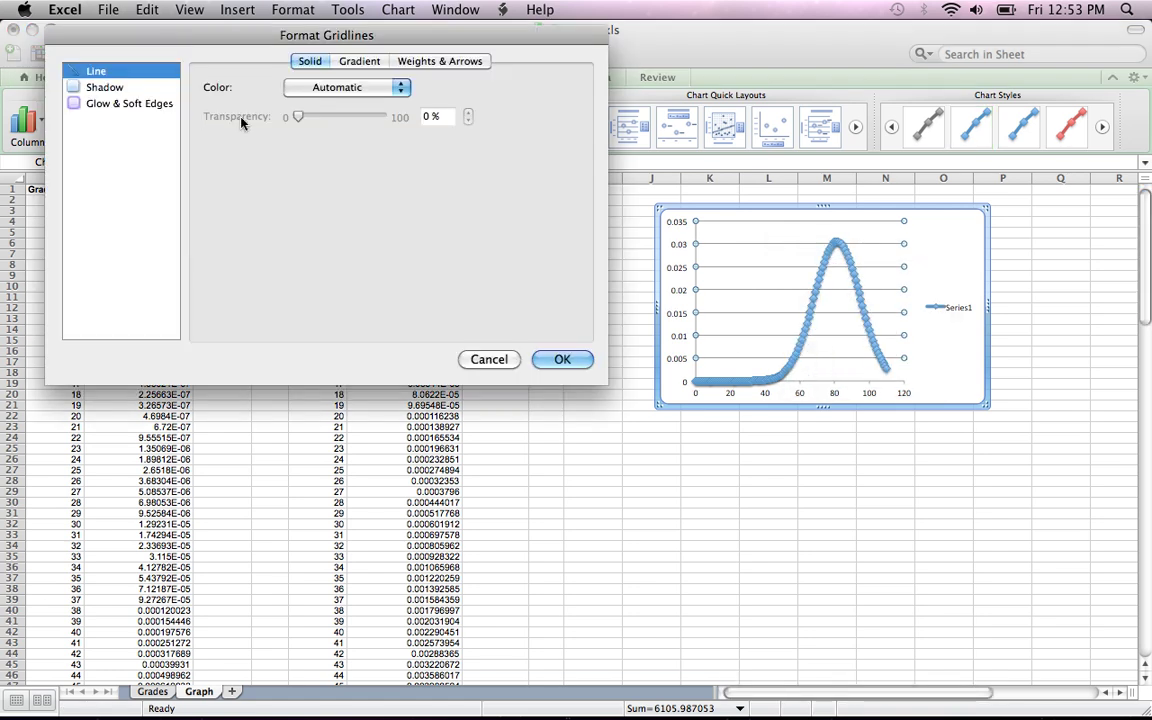
{"action": "left_click", "coordinate": [345, 87]}
{"action": "left_click", "coordinate": [345, 110]}
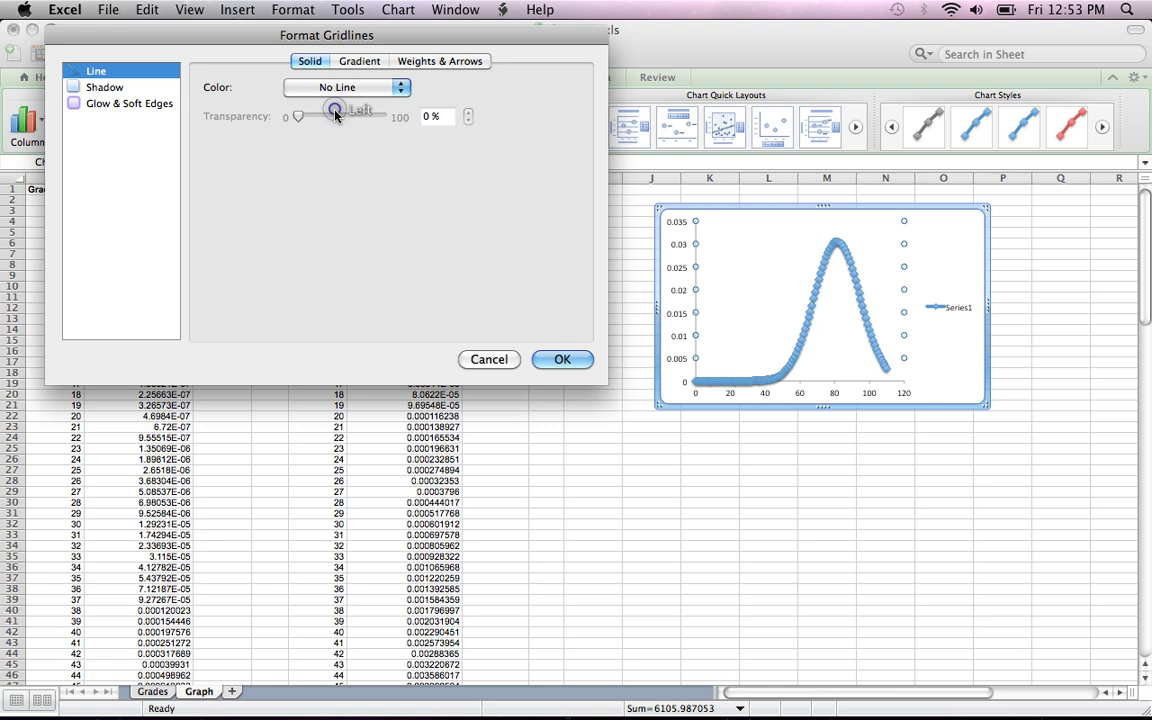
{"action": "left_click", "coordinate": [562, 359]}
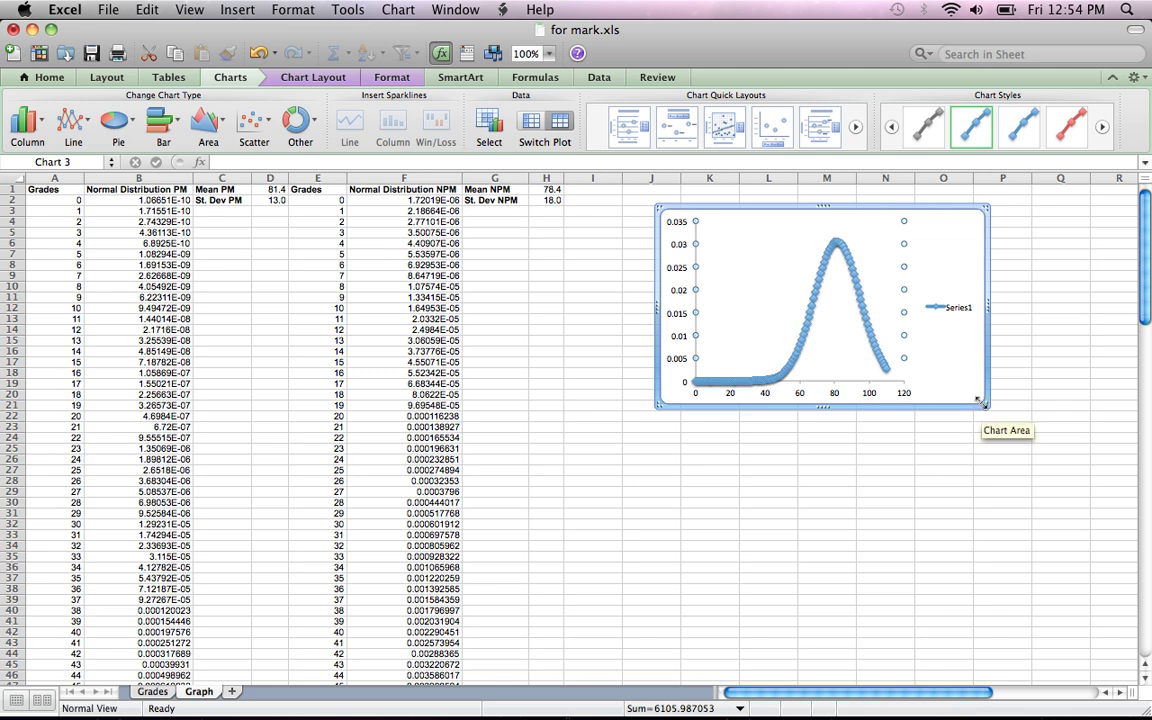
Enlarge the chart from its corner and set the bell-curve series marker style to No Marker
{"action": "left_click_drag", "start_coordinate": [980, 402], "coordinate": [1115, 611]}
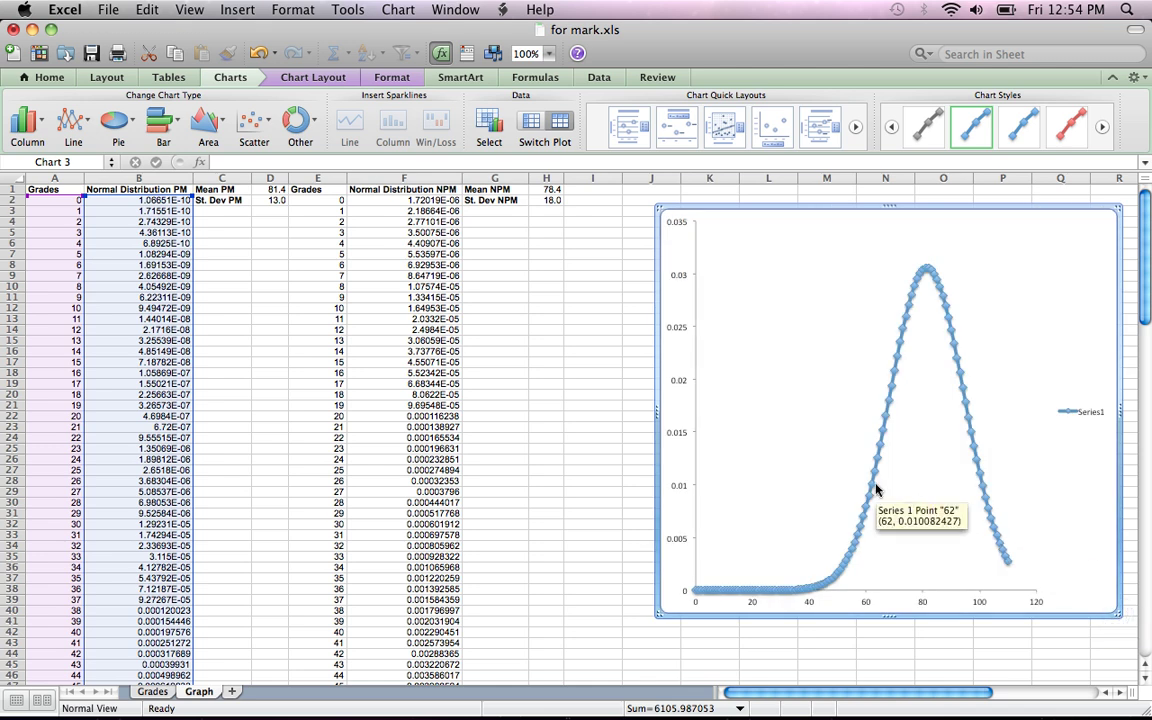
{"action": "left_click", "coordinate": [877, 487]}
{"action": "right_click", "coordinate": [877, 487]}
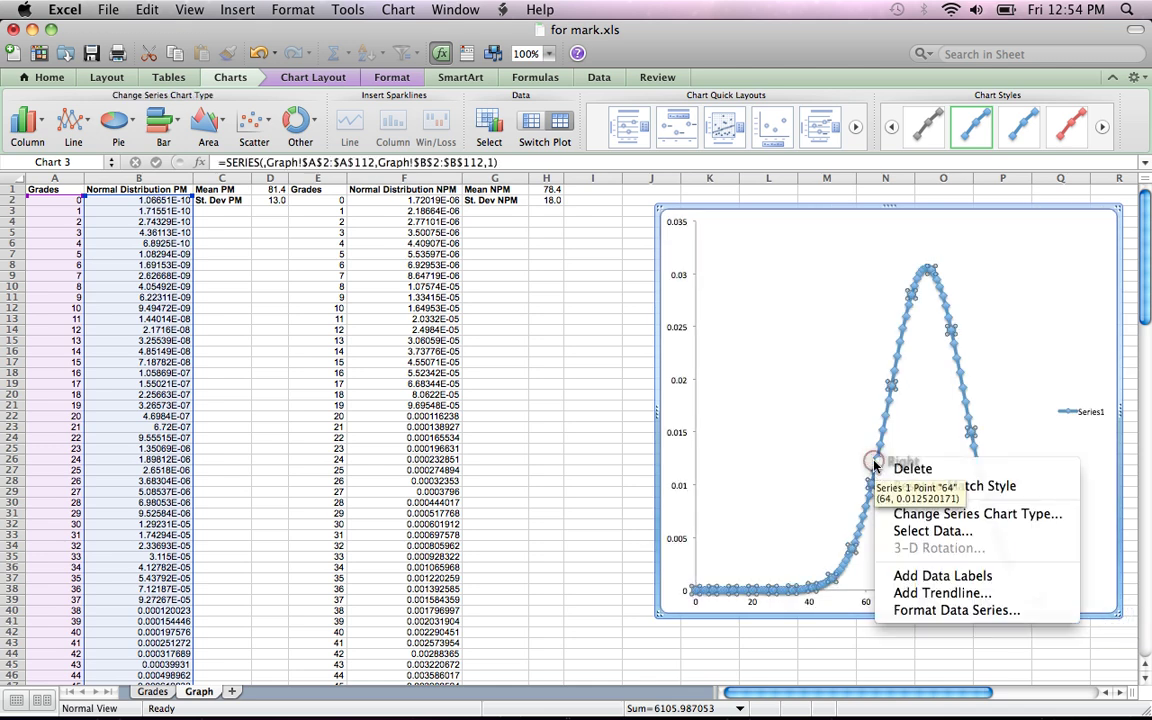
{"action": "left_click", "coordinate": [915, 612]}
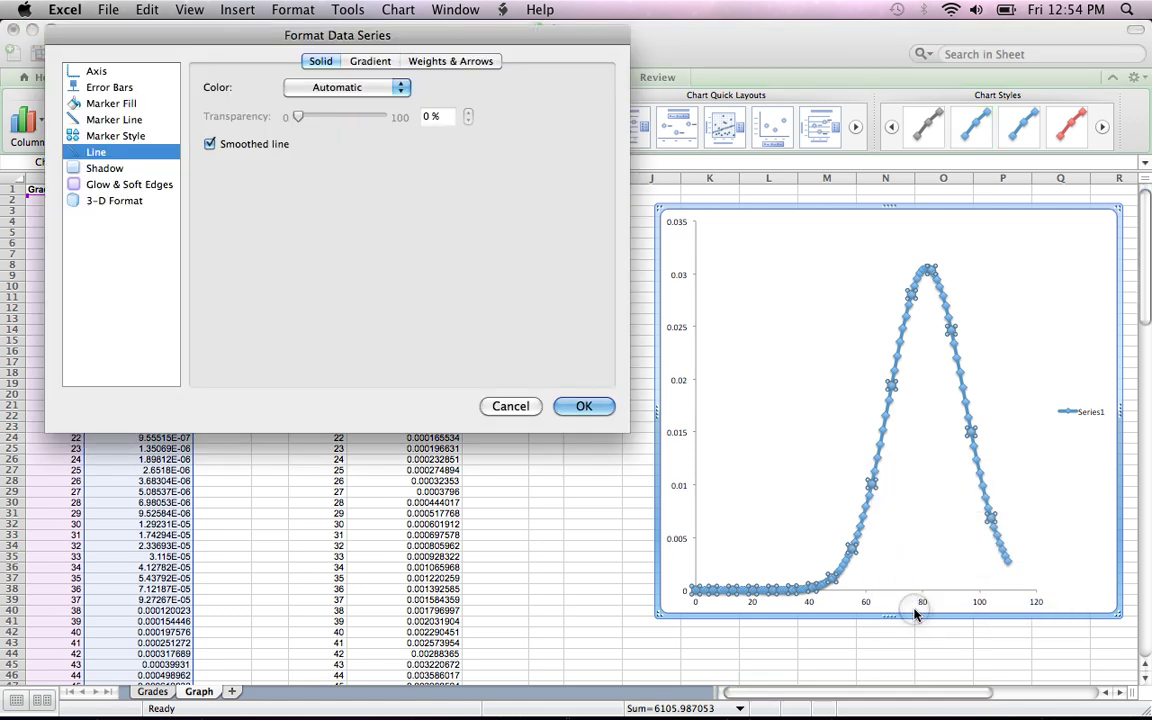
{"action": "left_click", "coordinate": [116, 136]}
{"action": "left_click", "coordinate": [300, 88]}
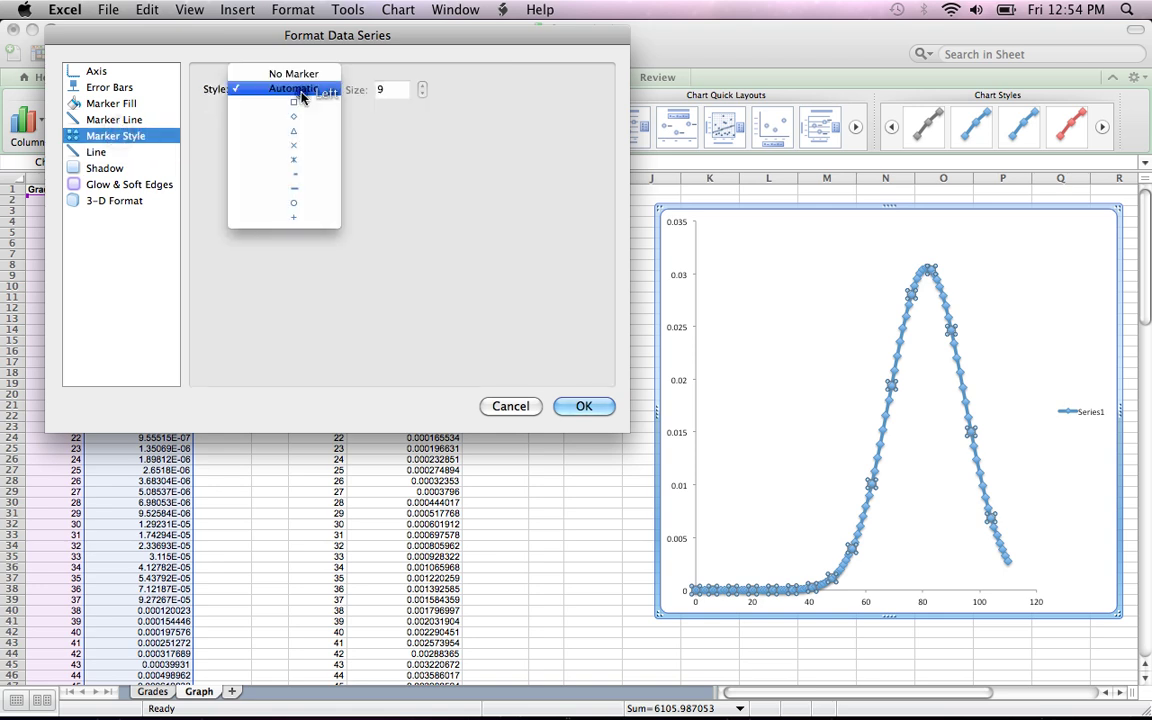
{"action": "left_click", "coordinate": [306, 74]}
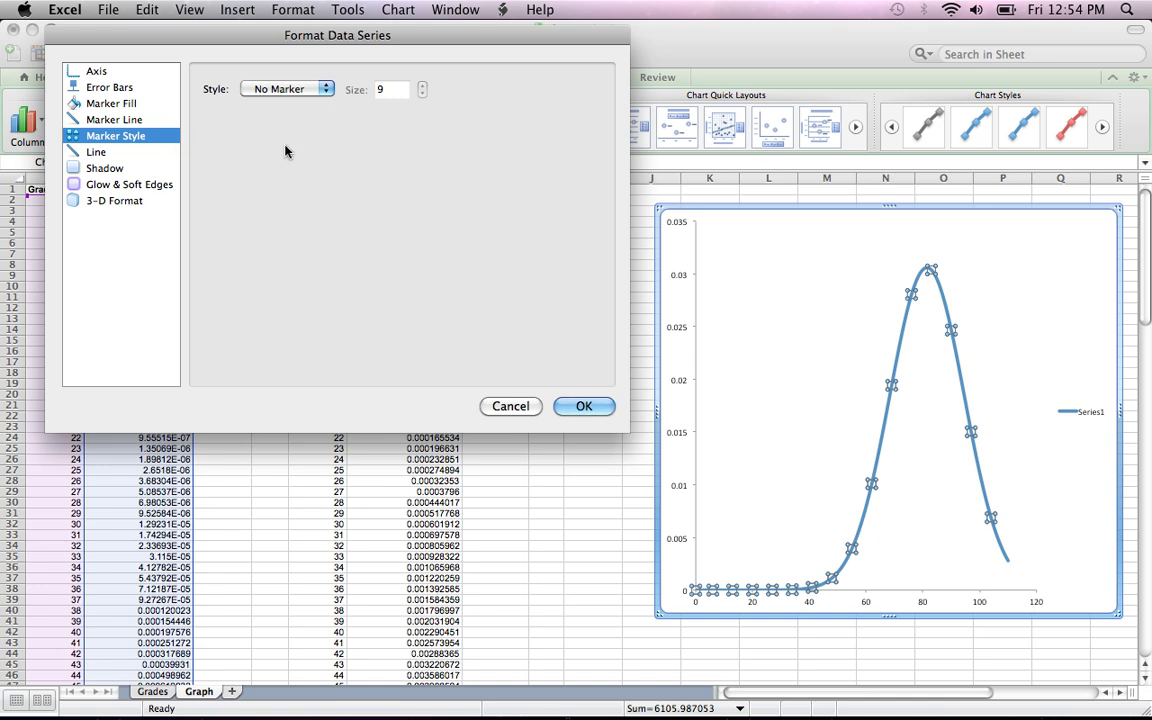
{"action": "left_click", "coordinate": [96, 71]}
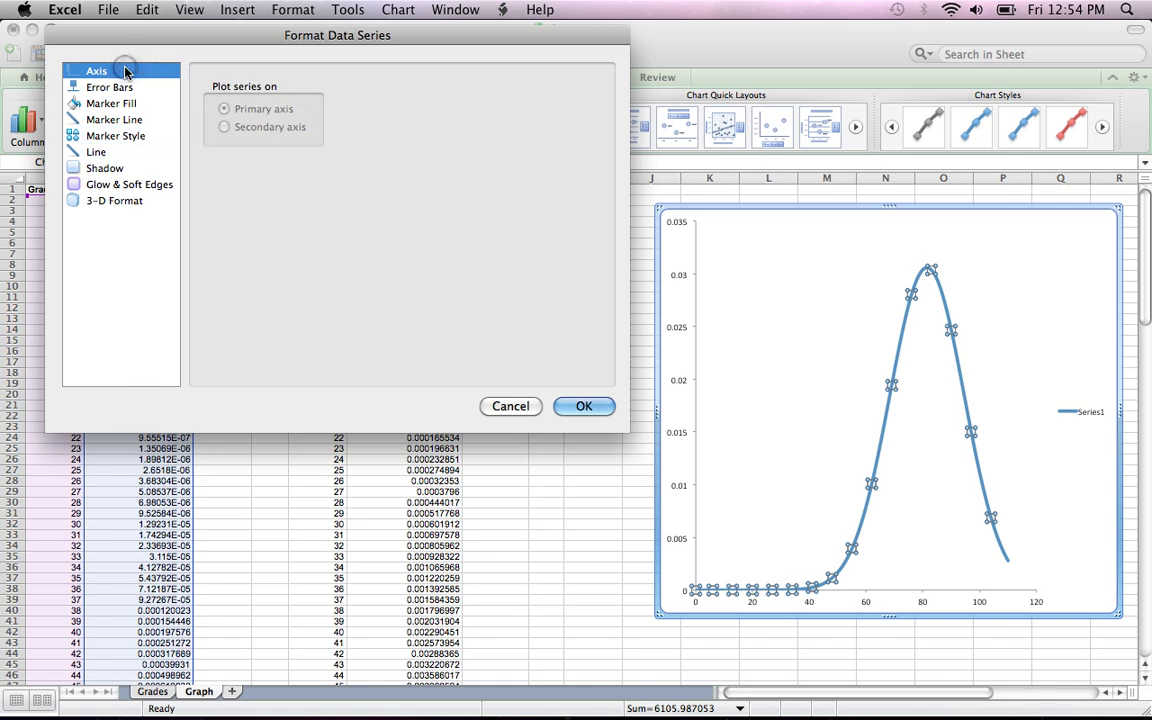
{"action": "left_click", "coordinate": [584, 406]}
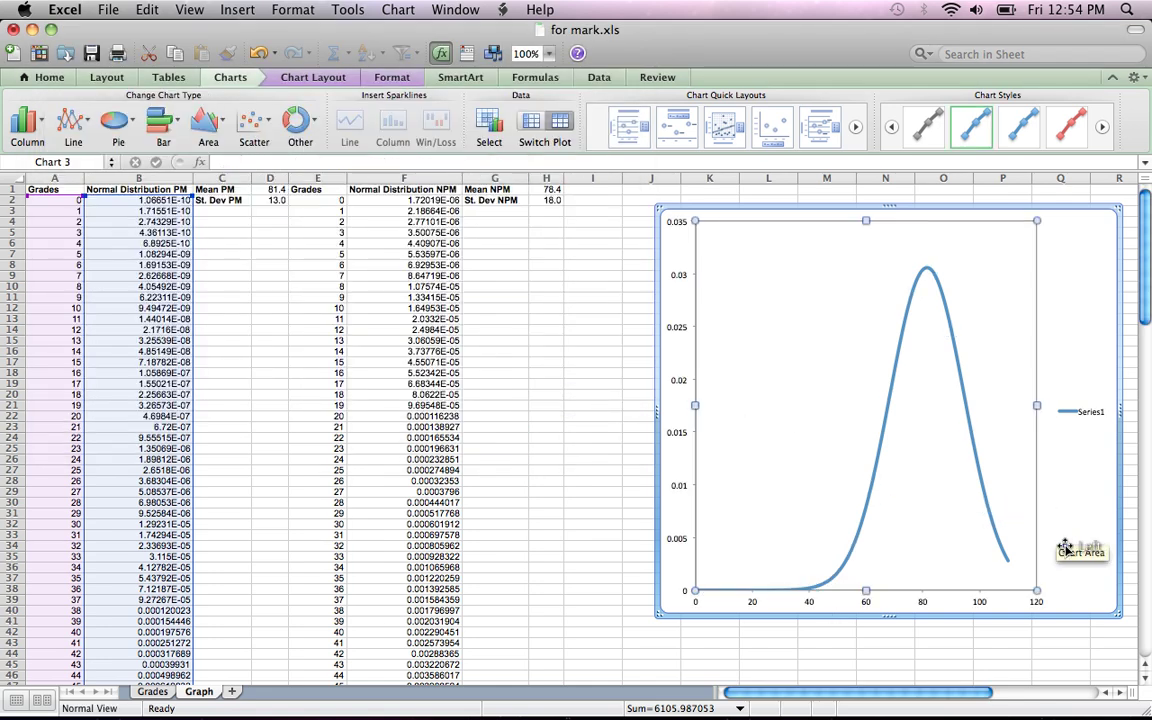
Set the vertical axis label font colour to white in Format Axis
{"action": "left_click", "coordinate": [679, 433]}
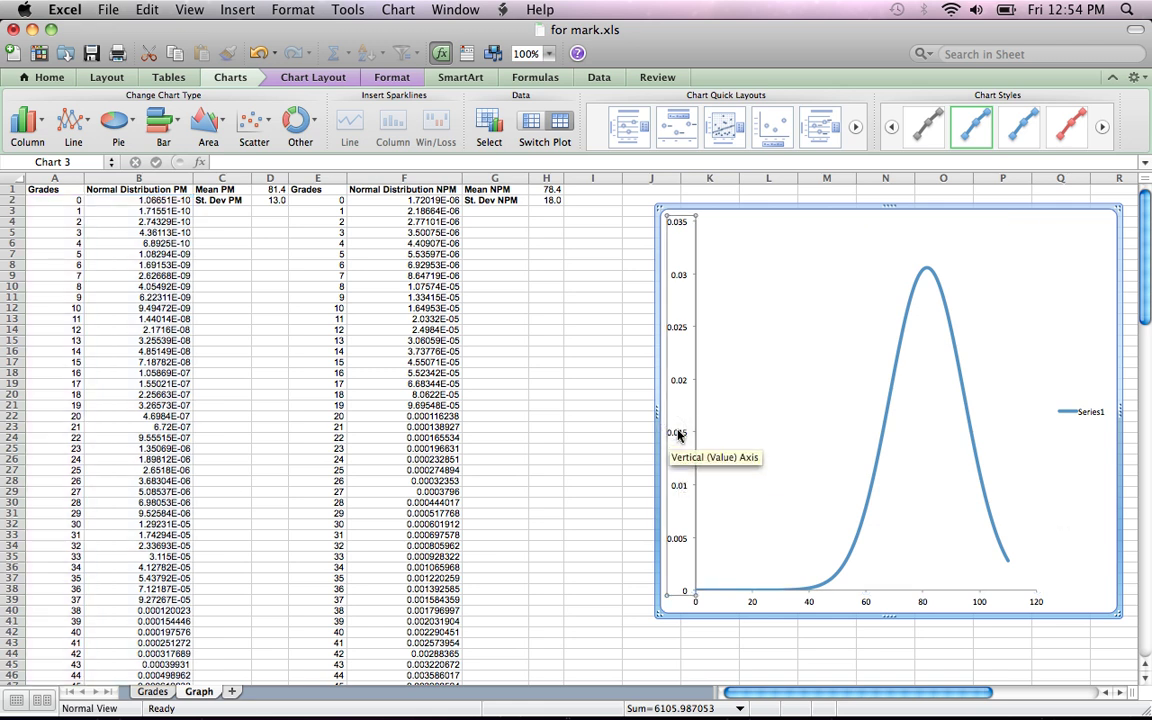
{"action": "right_click", "coordinate": [679, 433]}
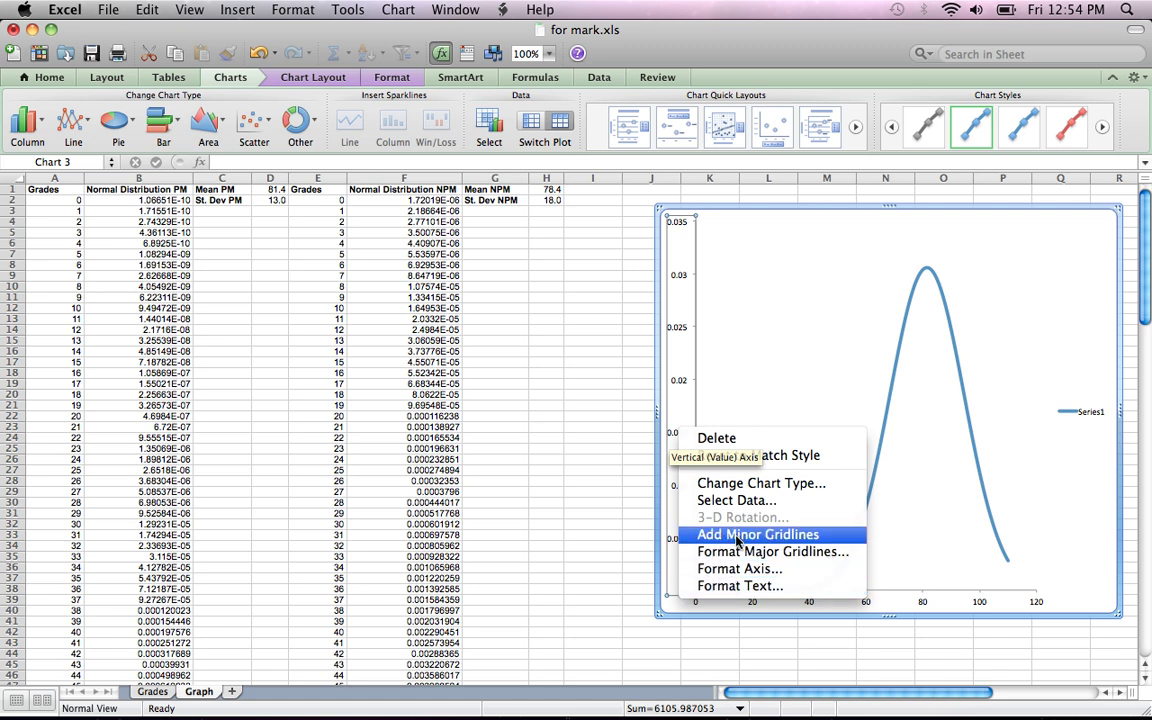
{"action": "left_click", "coordinate": [740, 570]}
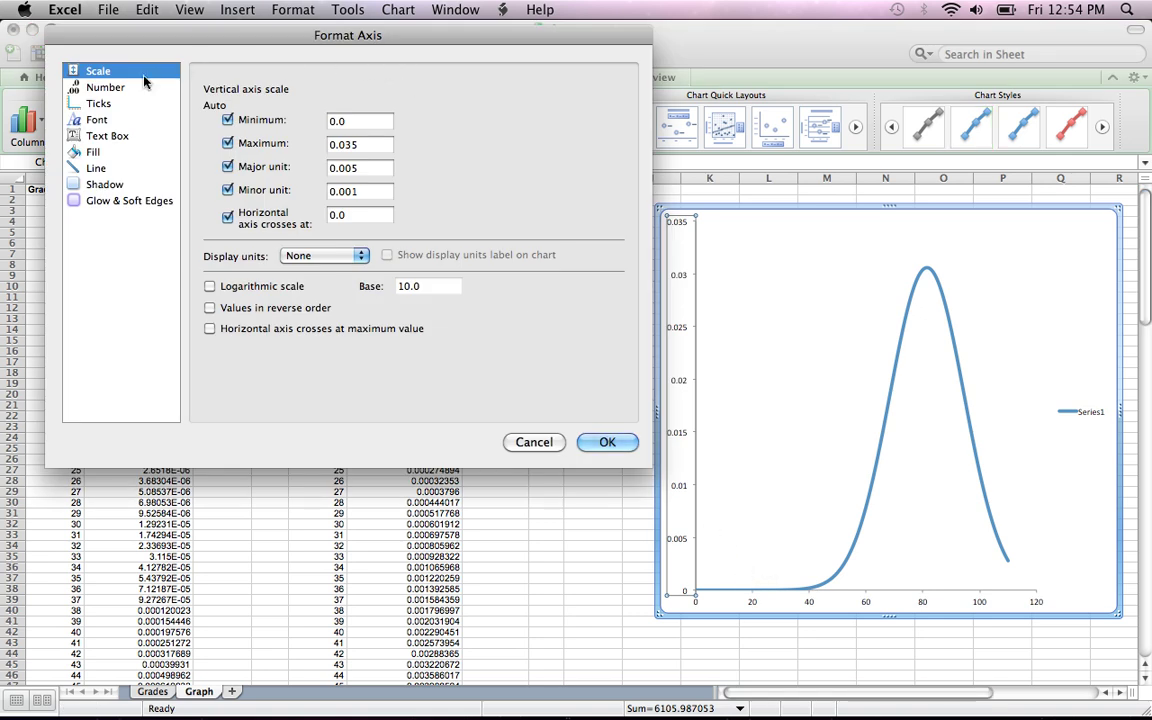
{"action": "left_click", "coordinate": [228, 120]}
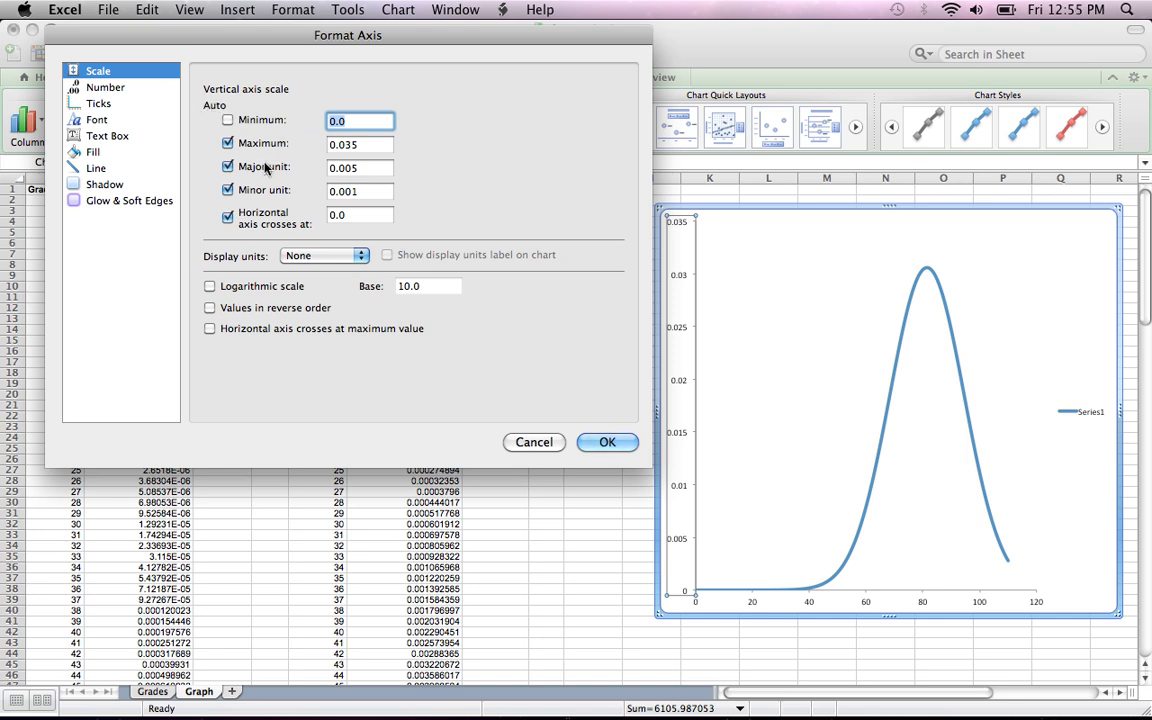
{"action": "left_click", "coordinate": [97, 119]}
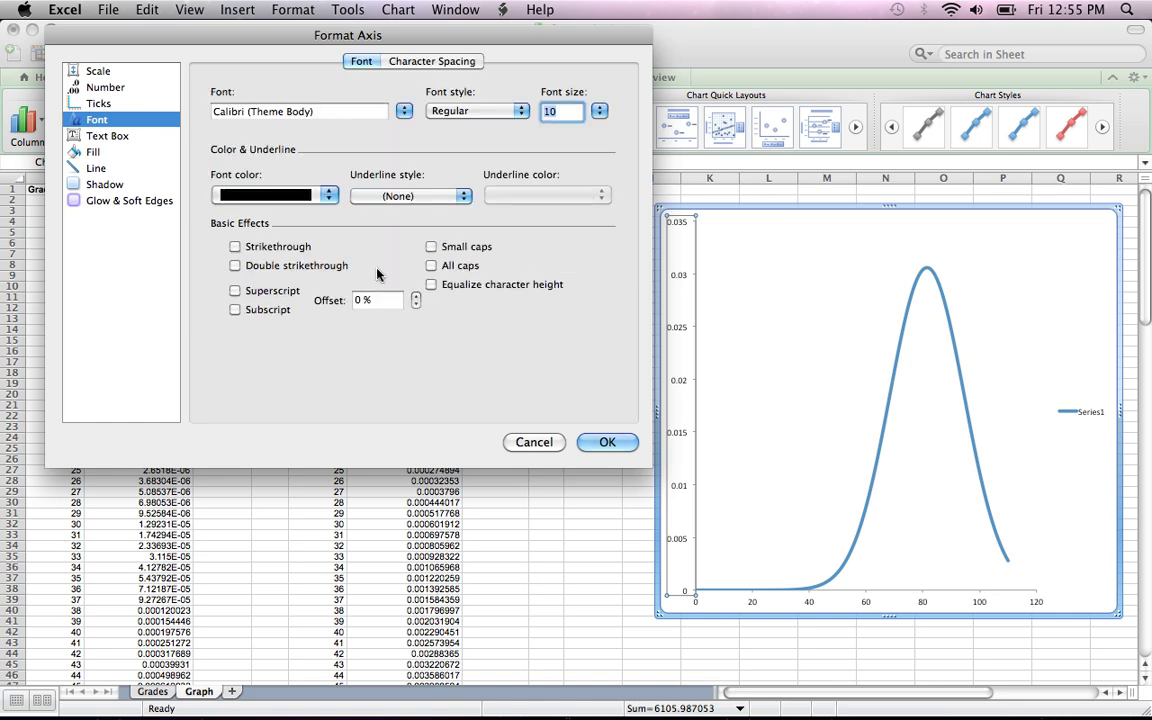
{"action": "left_click", "coordinate": [329, 195]}
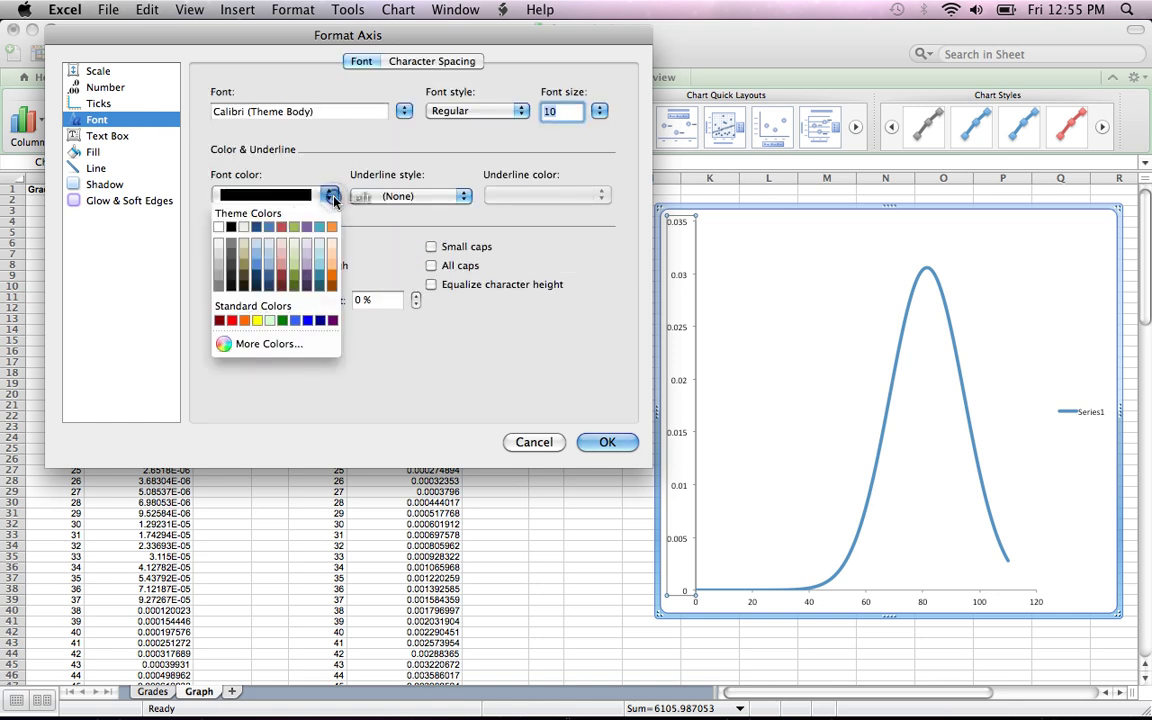
{"action": "left_click", "coordinate": [220, 227]}
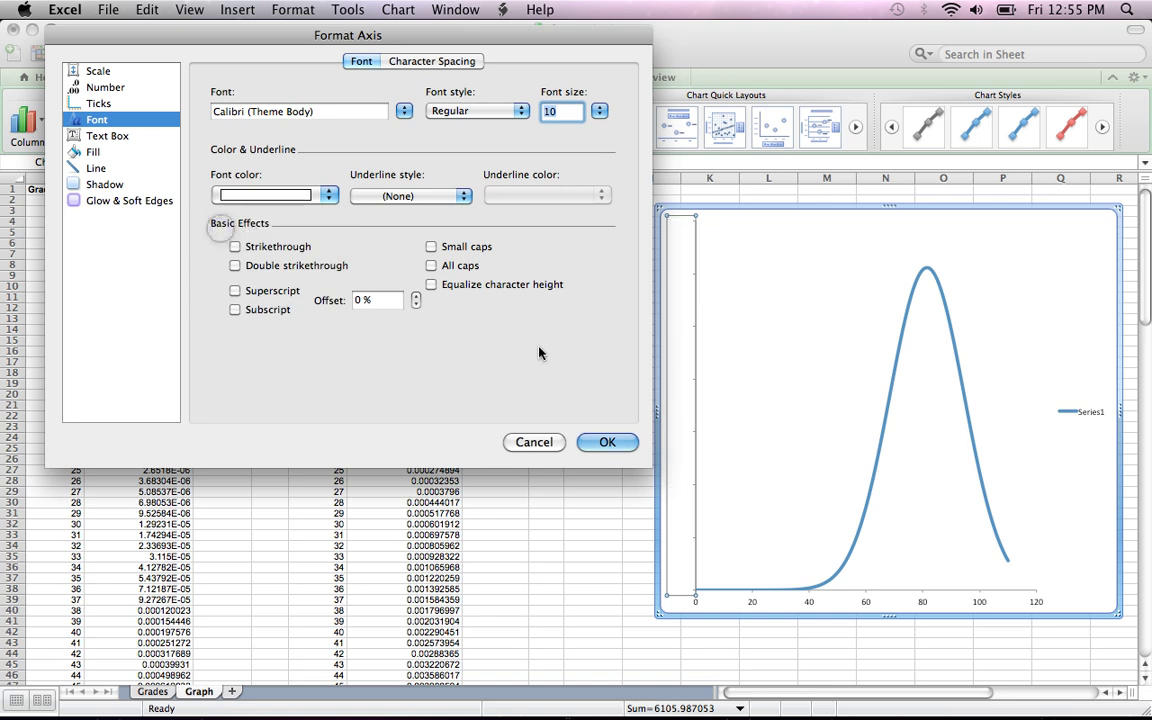
{"action": "left_click", "coordinate": [608, 443]}
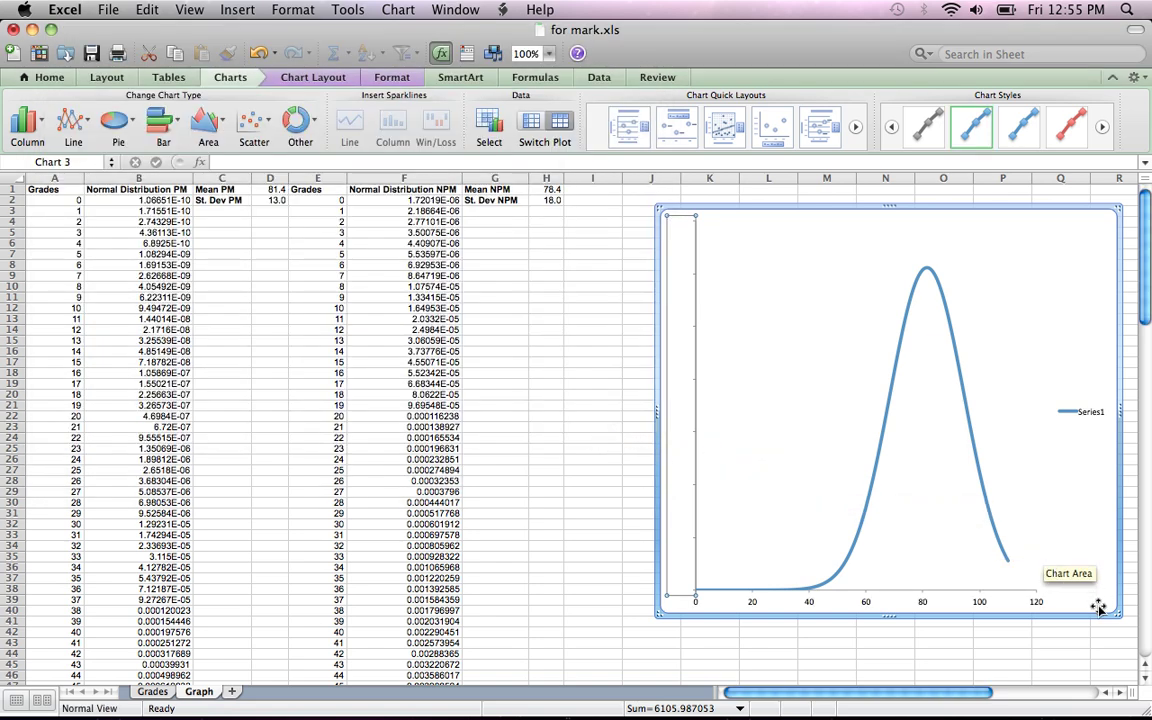
Open Select Data from the Series1 legend entry and begin naming it Peer Mentoring Group
{"action": "left_click", "coordinate": [1010, 545]}
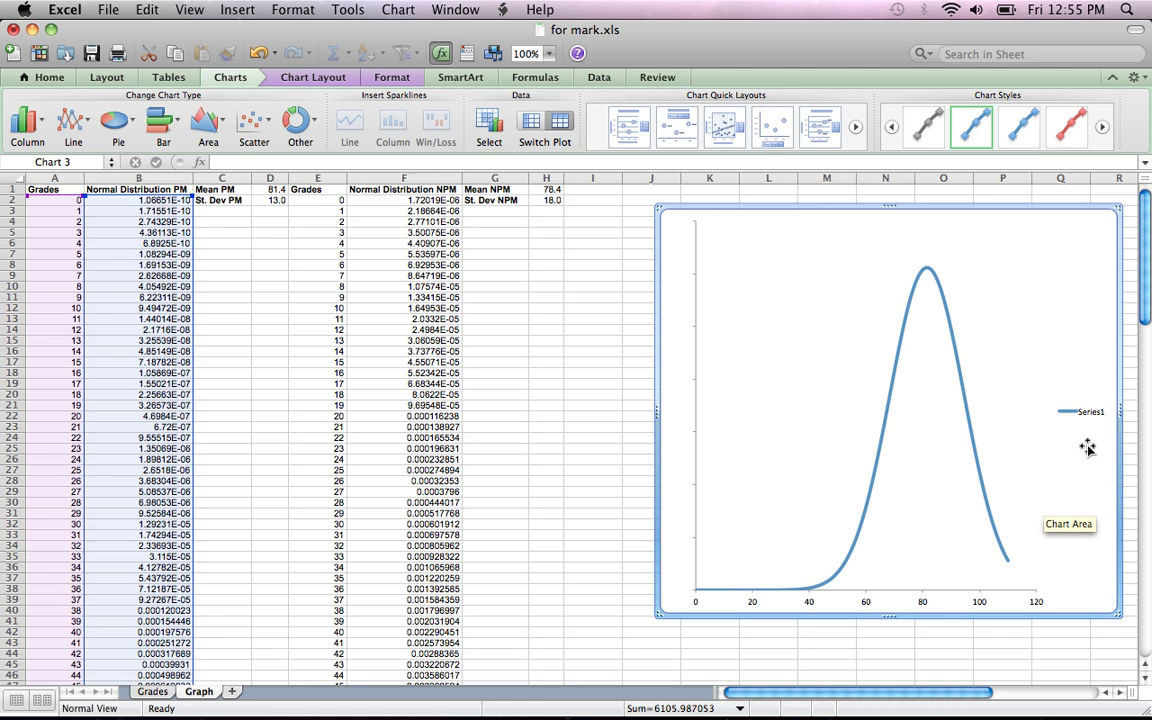
{"action": "left_click", "coordinate": [1088, 414]}
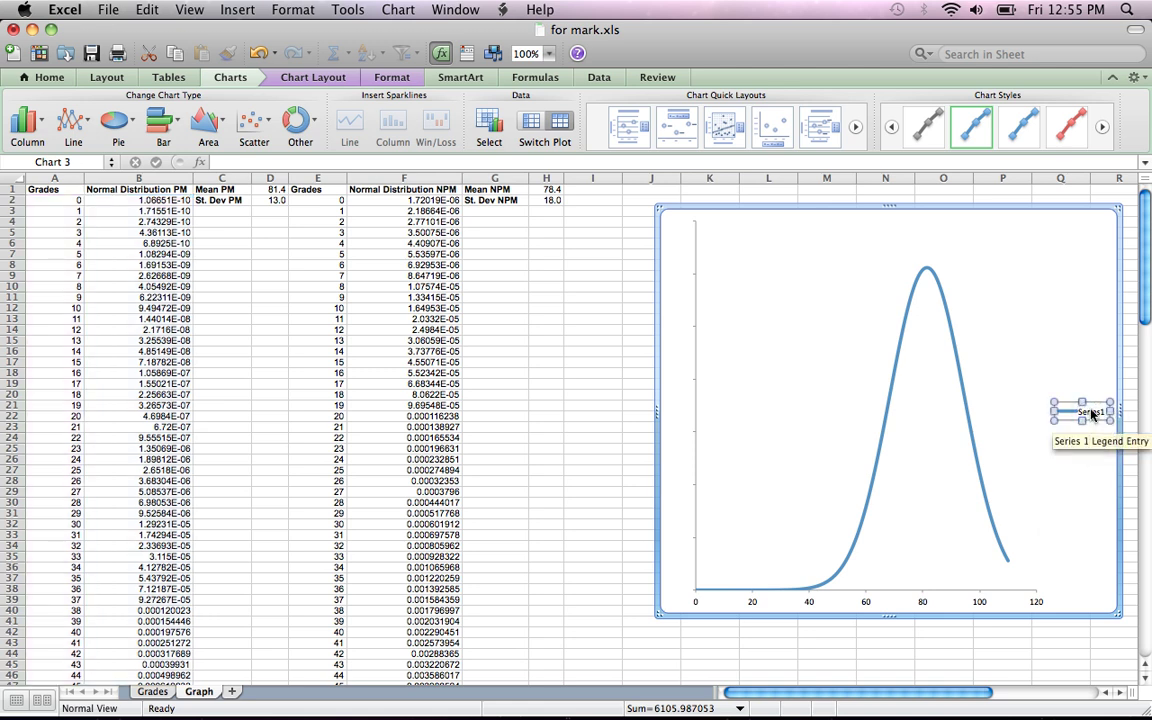
{"action": "right_click", "coordinate": [1091, 414]}
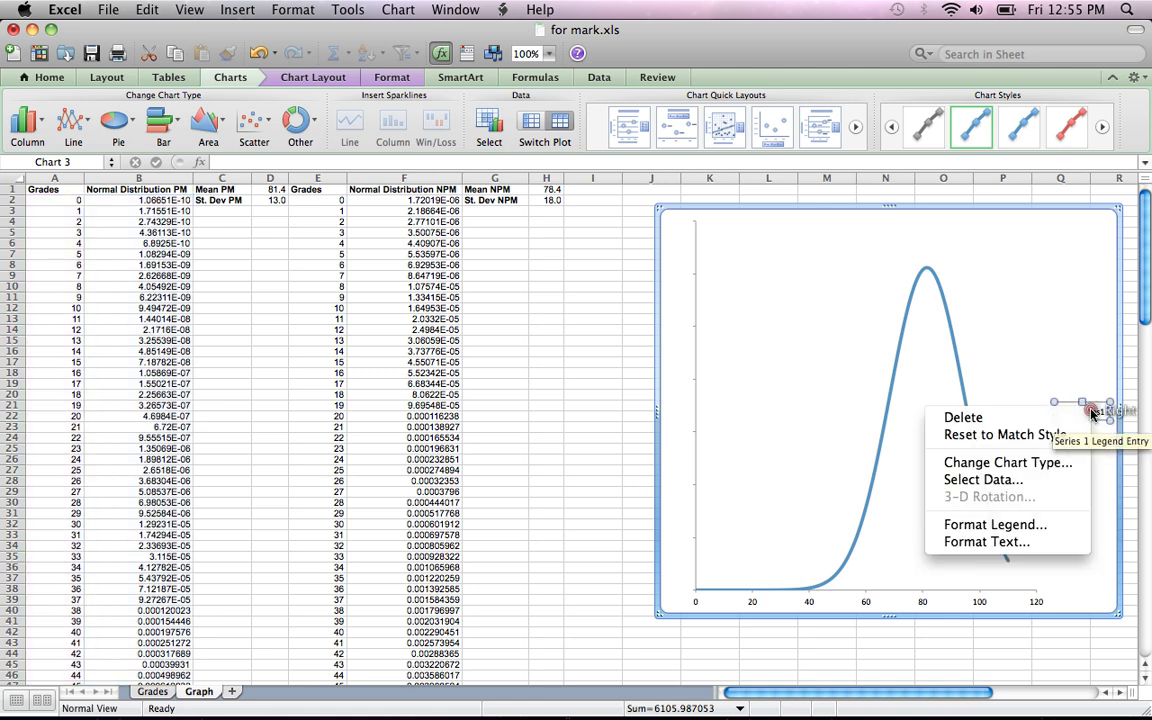
{"action": "left_click", "coordinate": [1028, 483]}
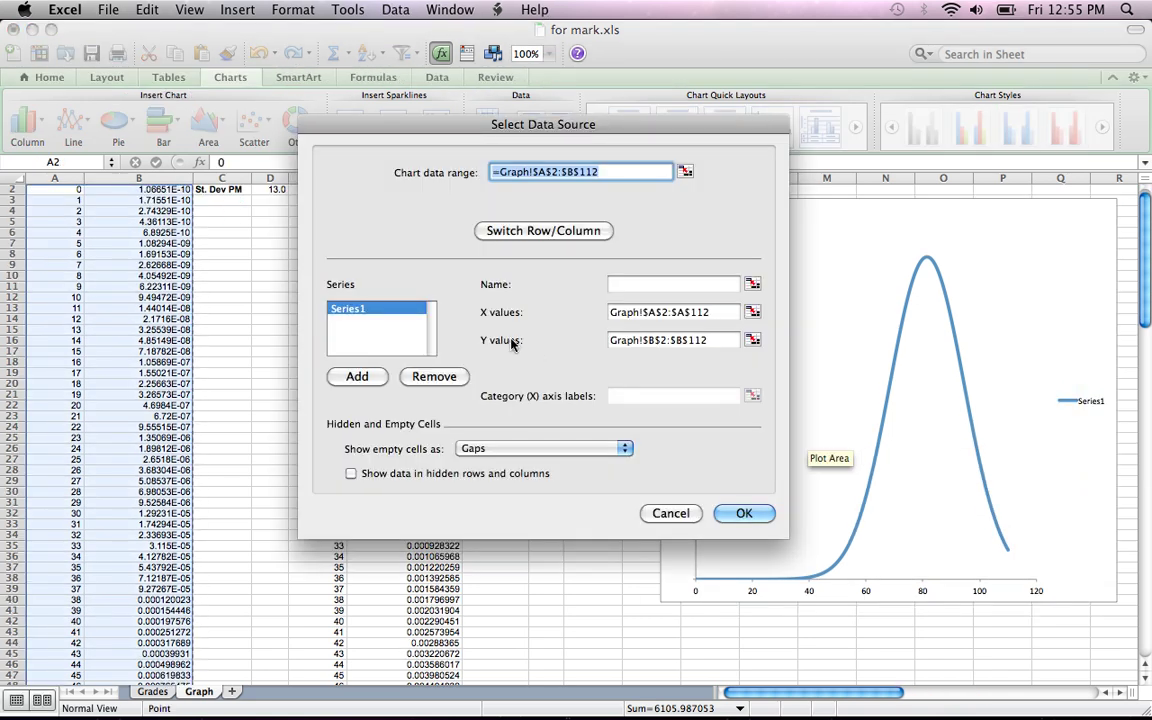
{"action": "left_click", "coordinate": [672, 284]}
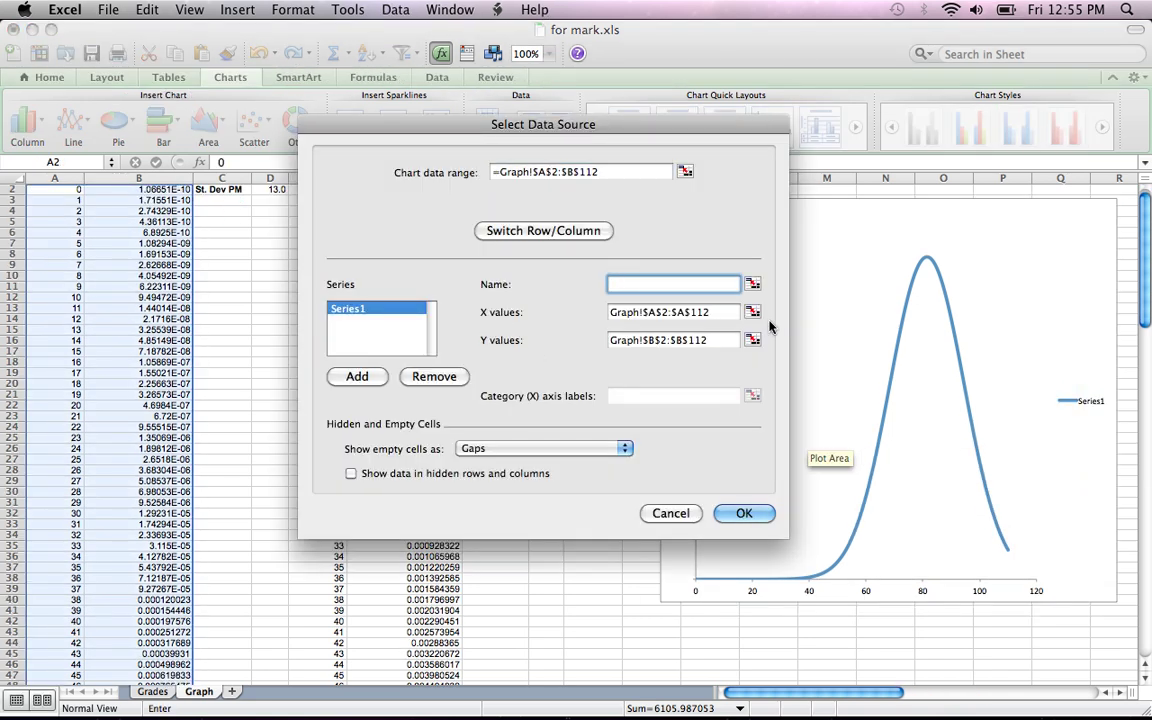
{"action": "type", "text": "Peer Ment"}
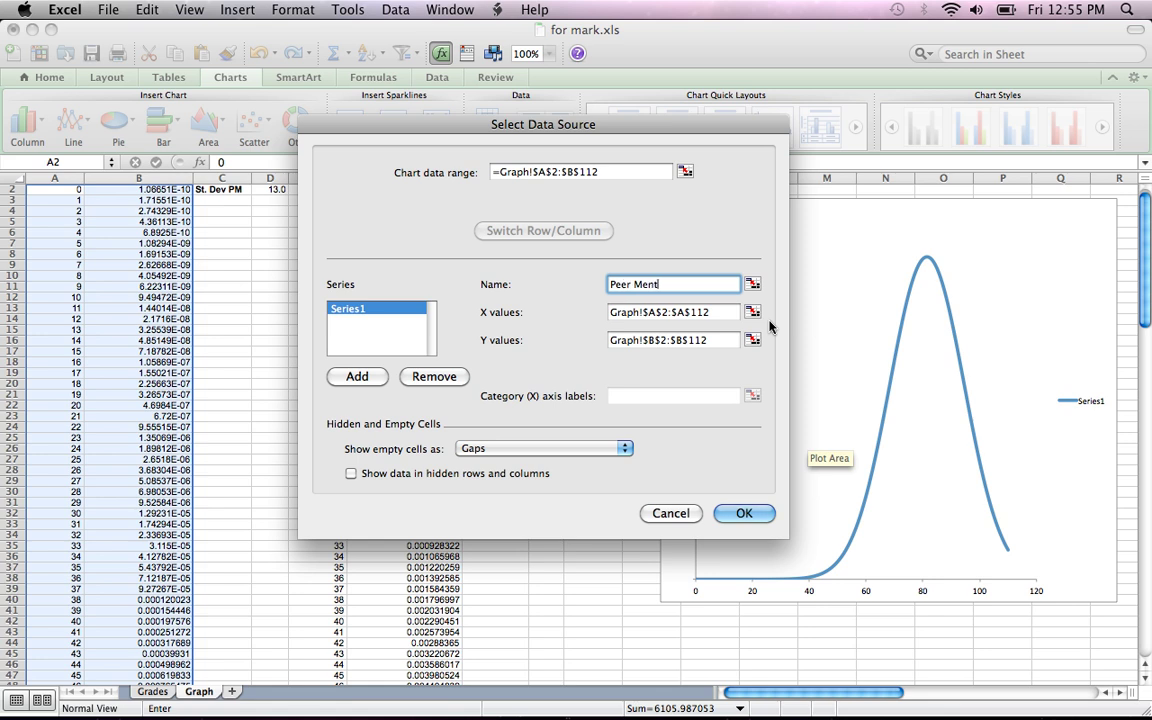
{"action": "type", "text": "oring Group"}
Apply the series name, then title the chart 'Grades of Peer Mentoring Group vs Non-peer Mentoring Group'
{"action": "left_click", "coordinate": [744, 513]}
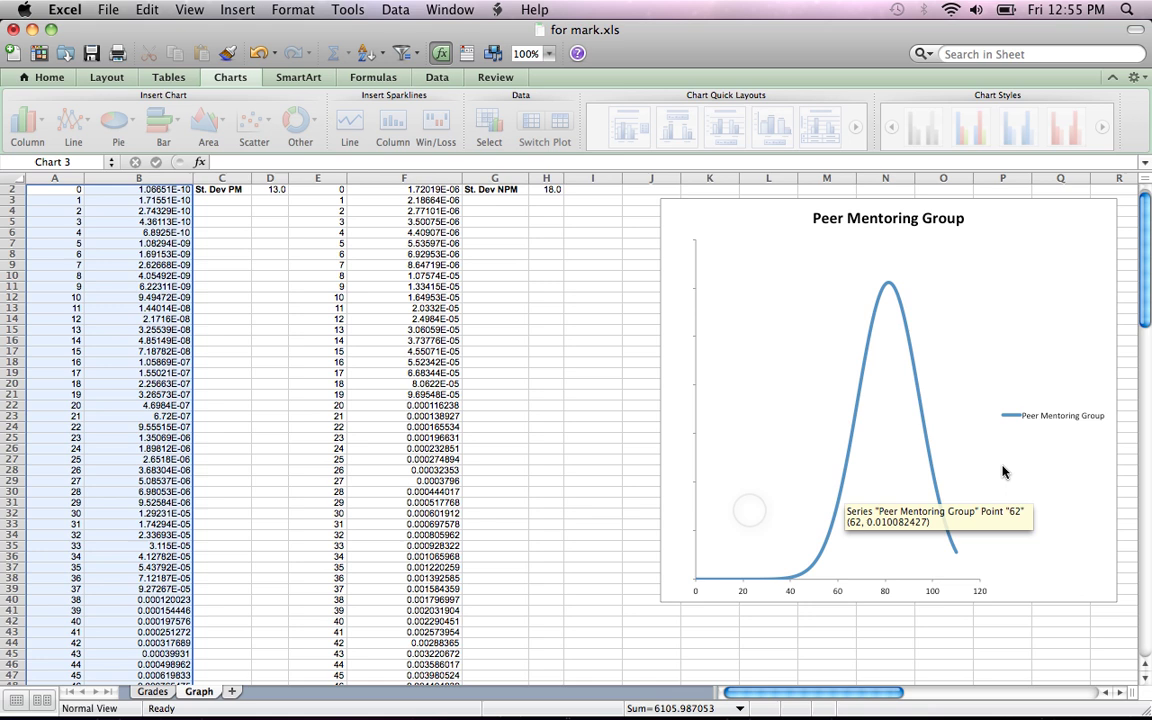
{"action": "left_click", "coordinate": [1040, 415]}
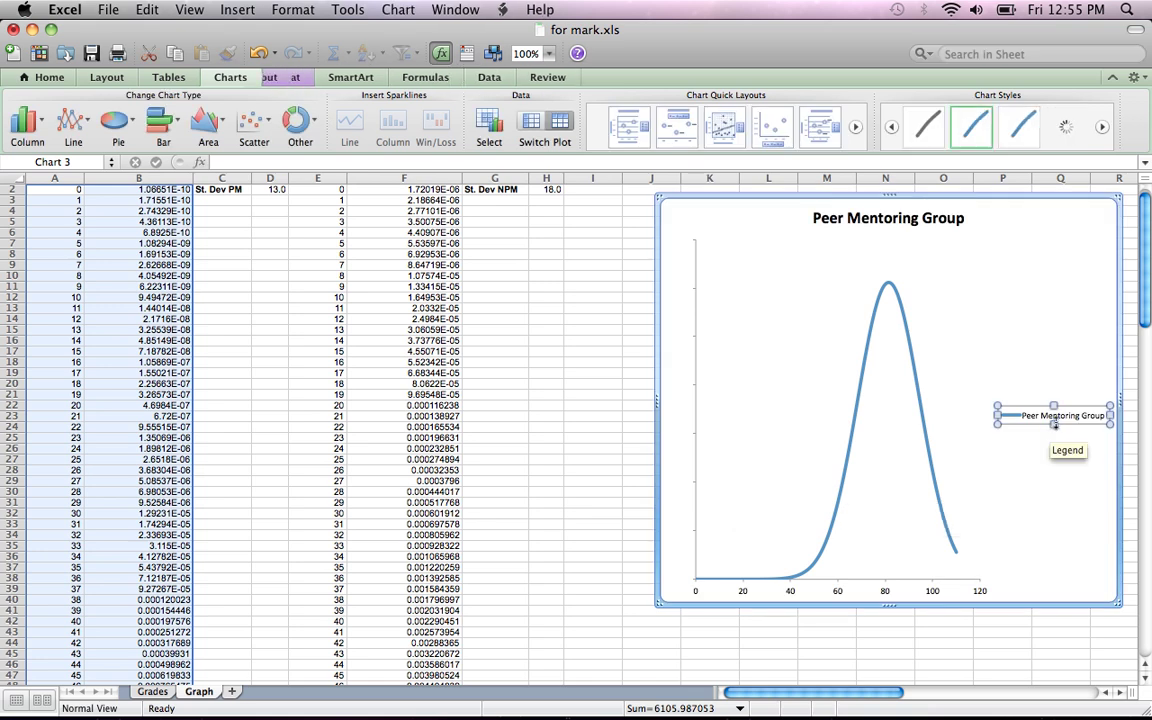
{"action": "left_click", "coordinate": [912, 222]}
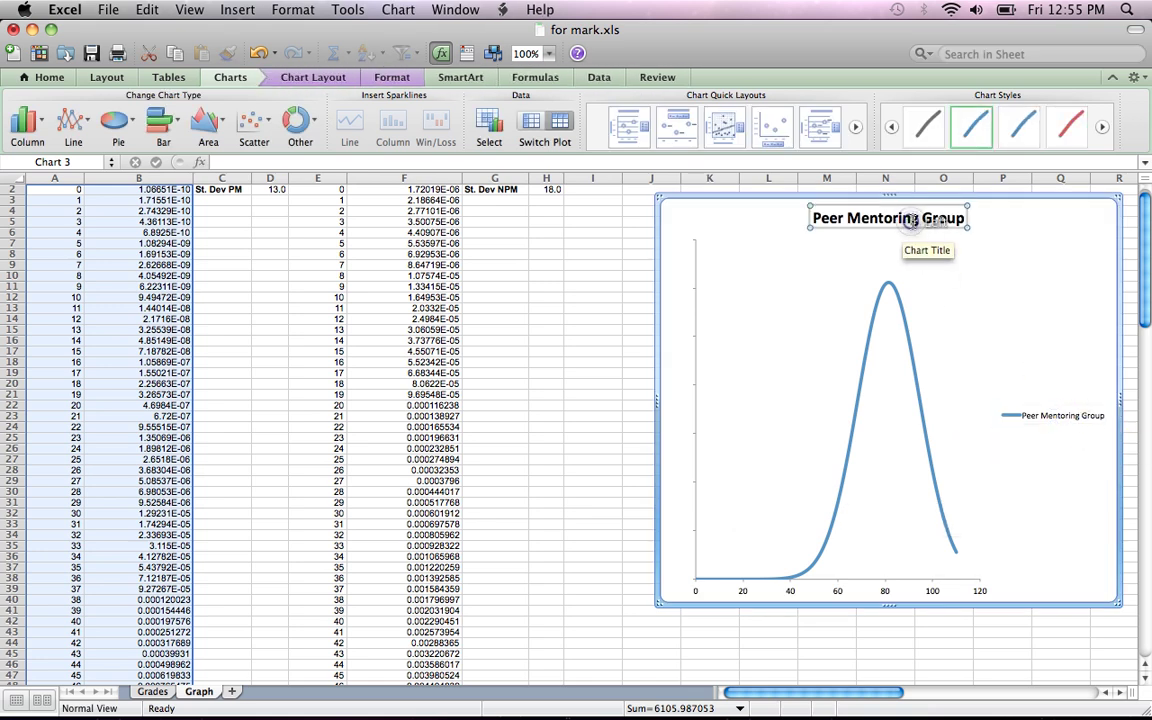
{"action": "double_click", "coordinate": [908, 222]}
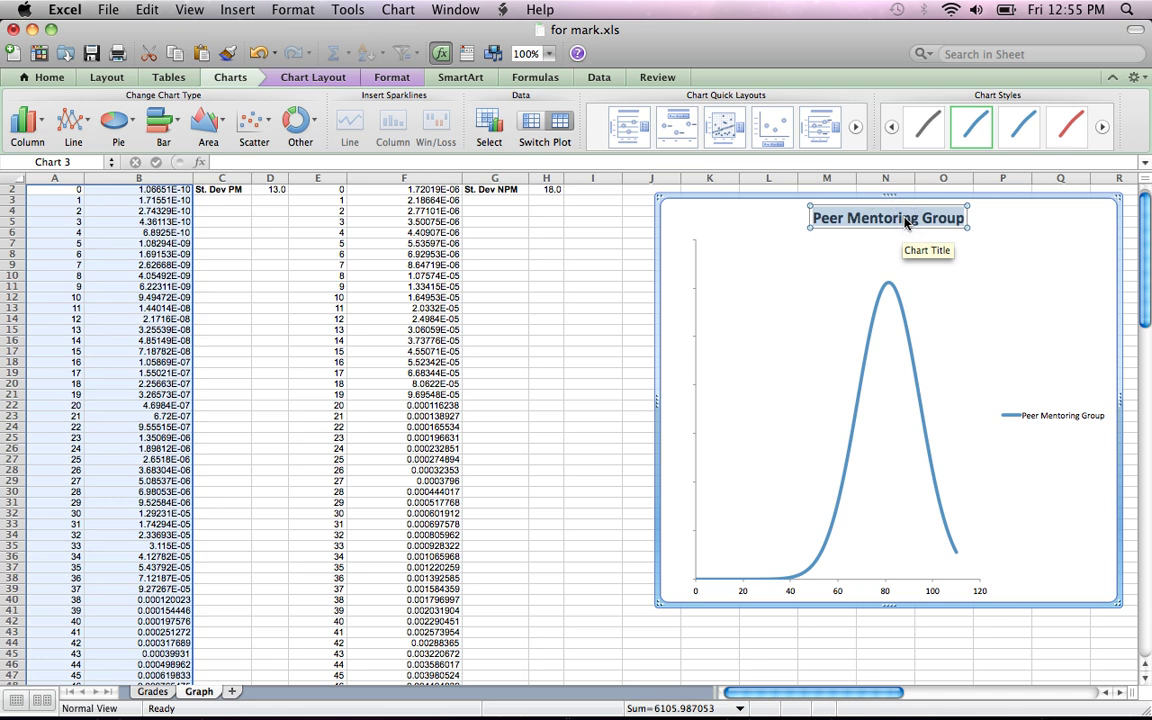
{"action": "key", "text": "Left"}
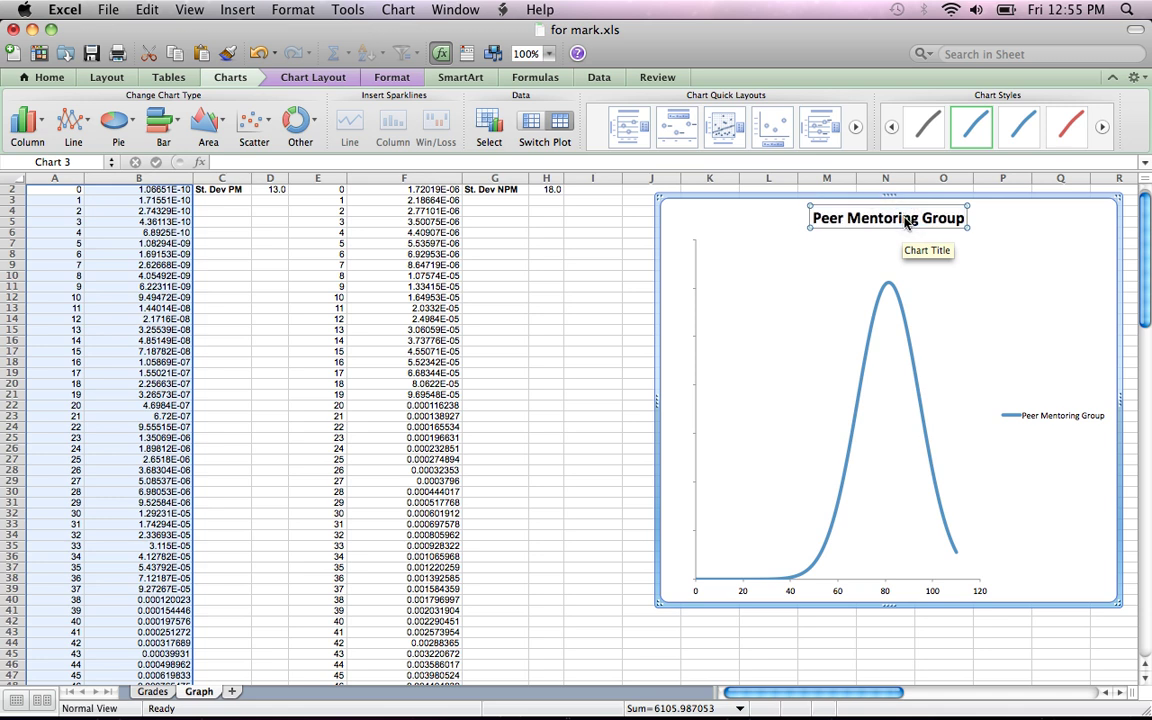
{"action": "type", "text": "Grades of"}
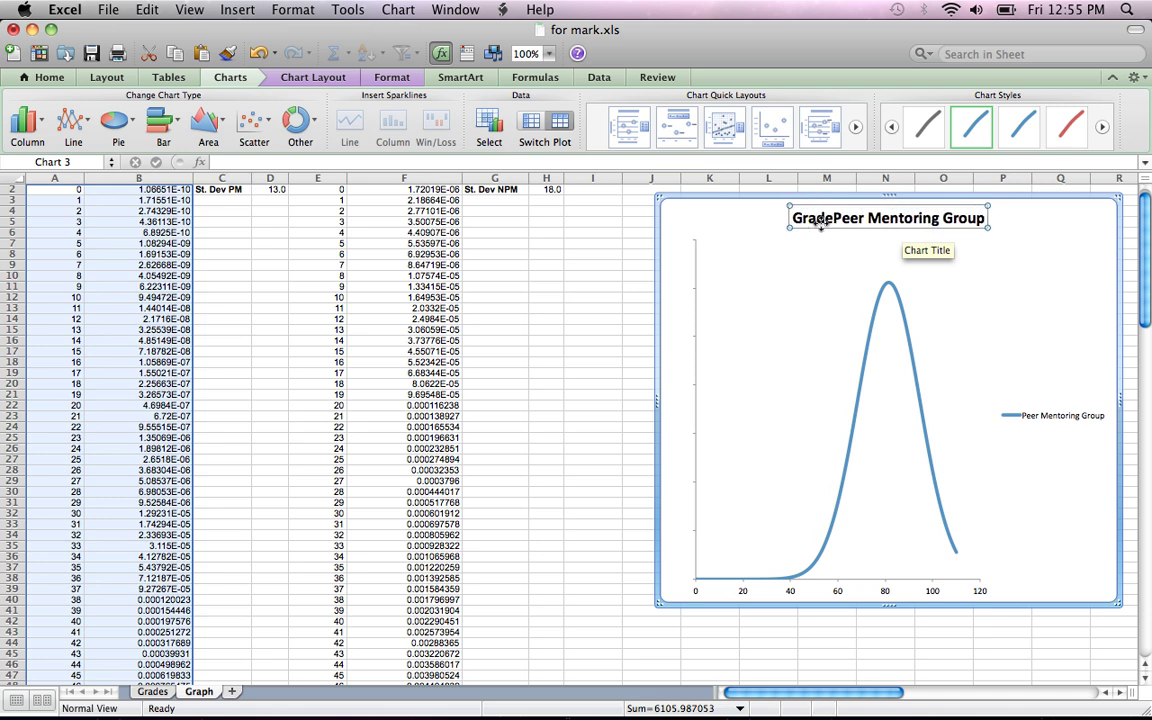
{"action": "left_click", "coordinate": [999, 218]}
{"action": "type", "text": "vs"}
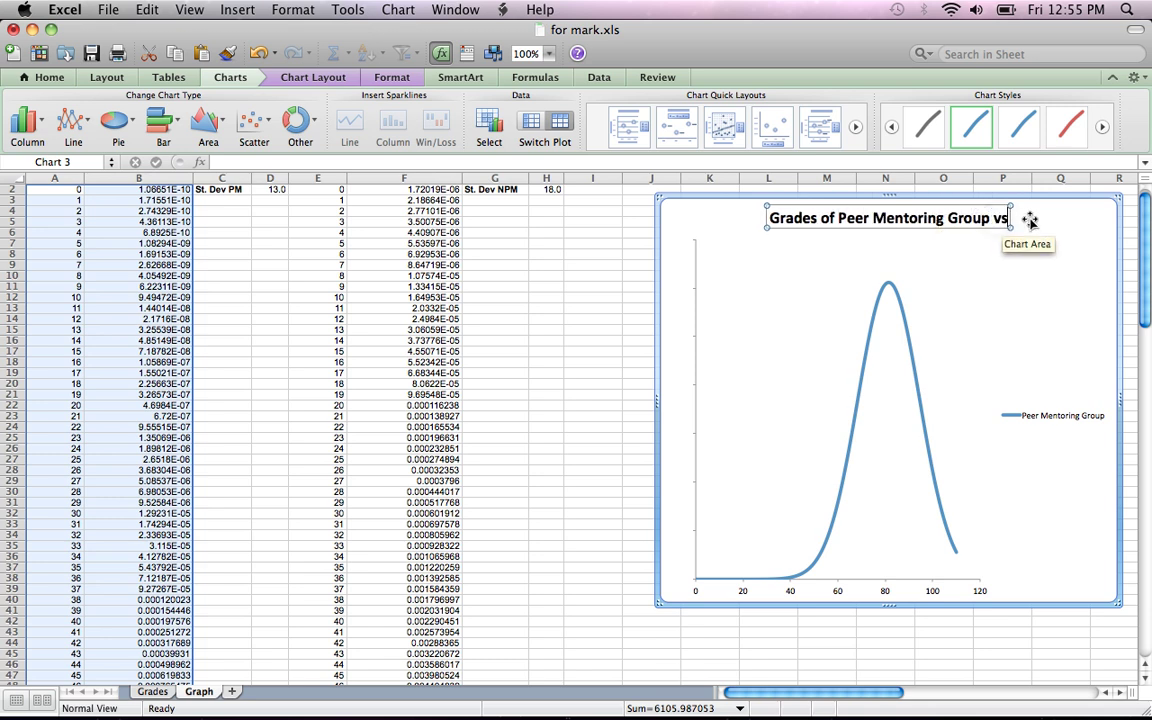
{"action": "type", "text": " Non"}
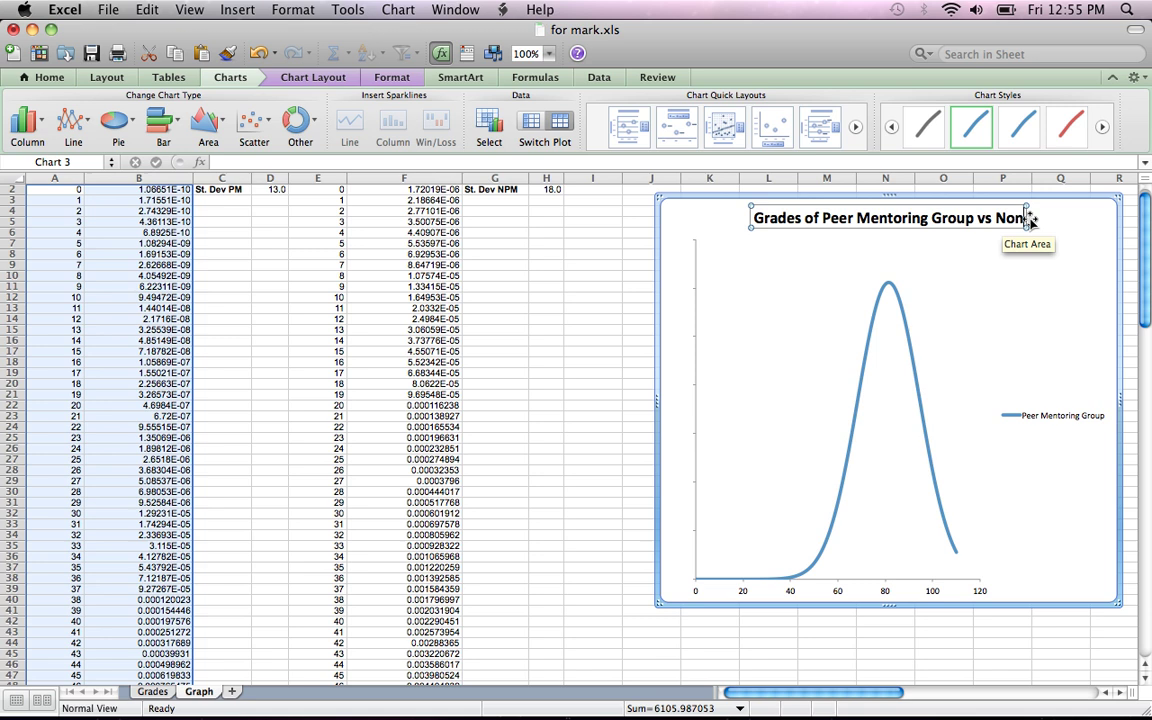
{"action": "type", "text": "-peer Me"}
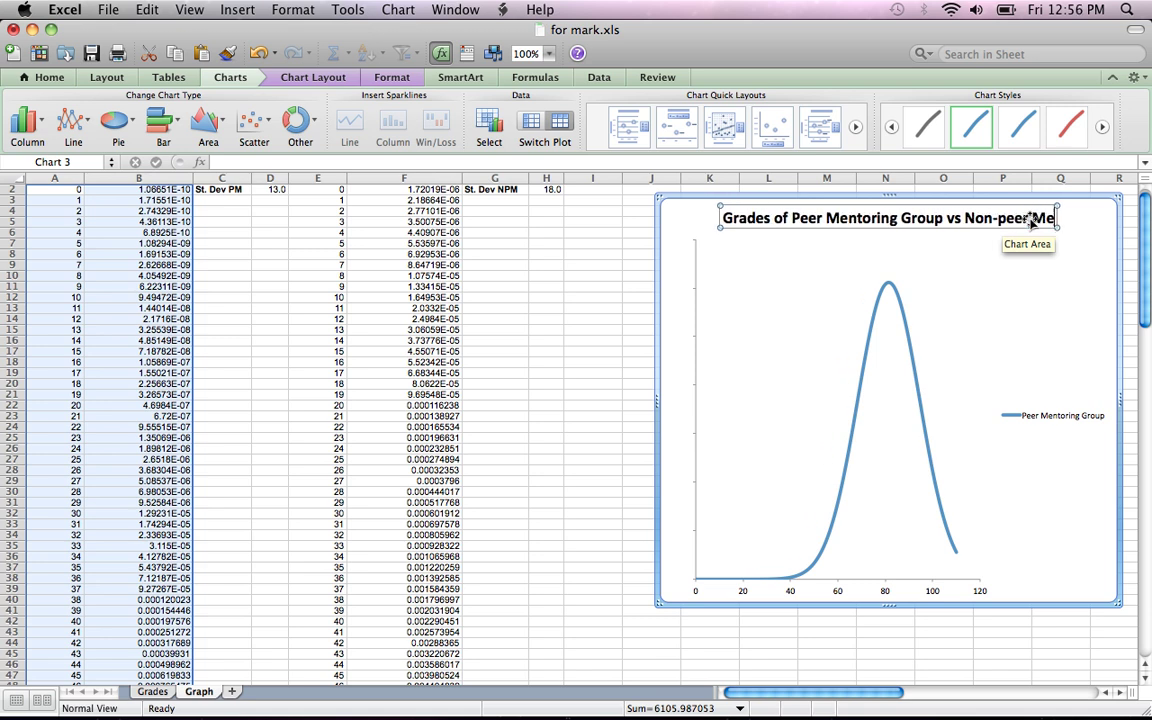
{"action": "type", "text": "ntoring Group"}
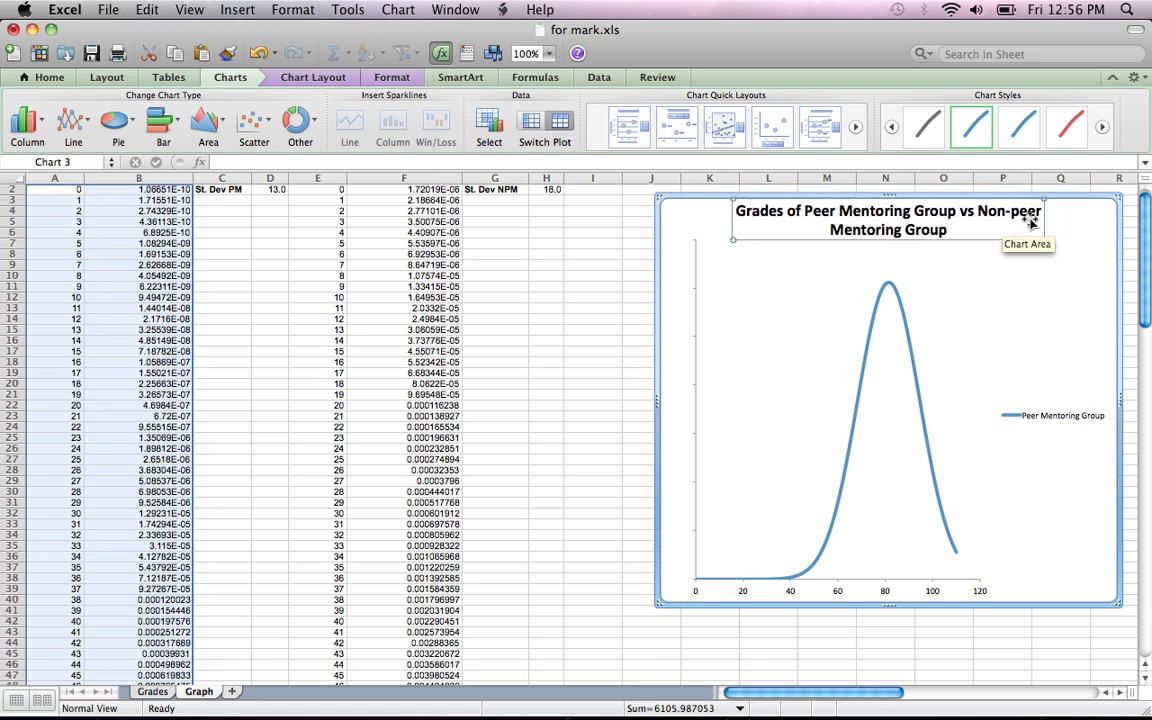
{"action": "left_click", "coordinate": [1031, 222]}
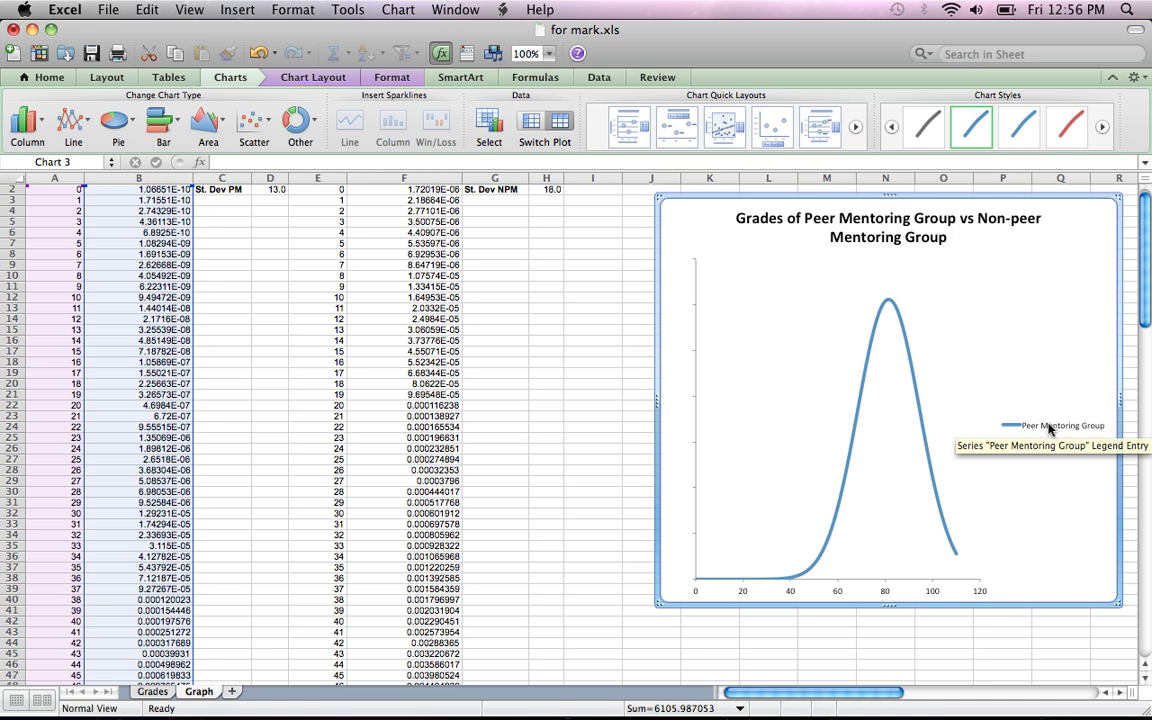
Add a second chart series named Non-peer Mentoring Group
{"action": "right_click", "coordinate": [785, 417]}
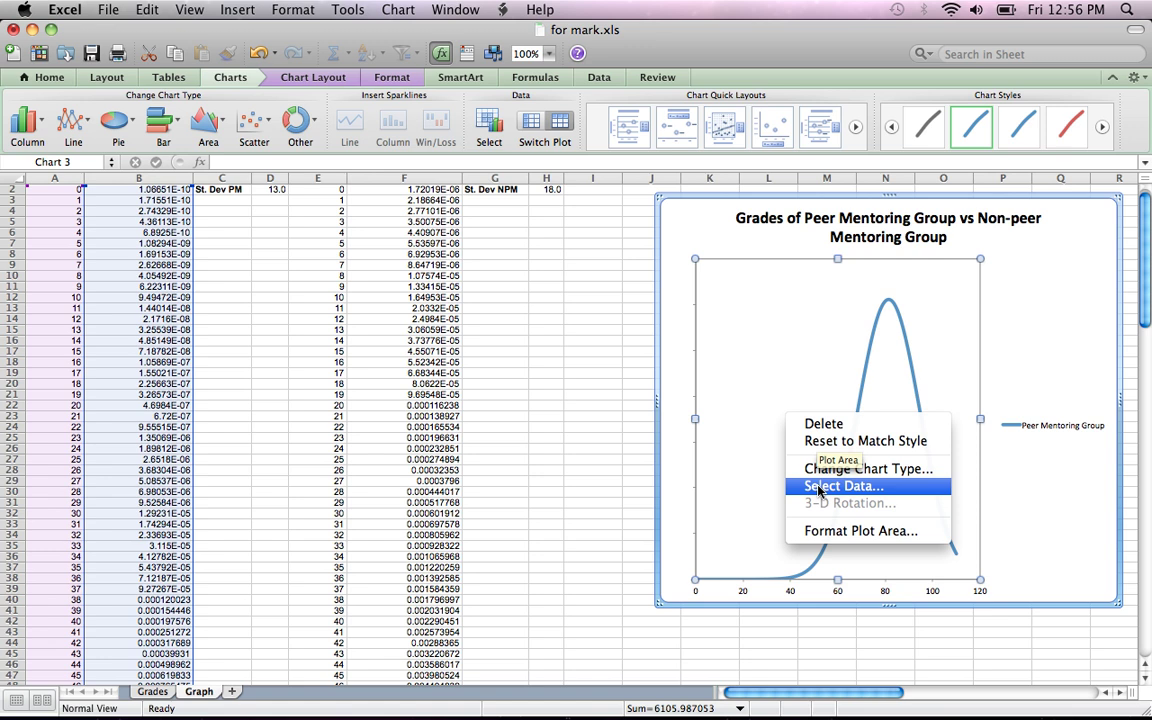
{"action": "left_click", "coordinate": [818, 488]}
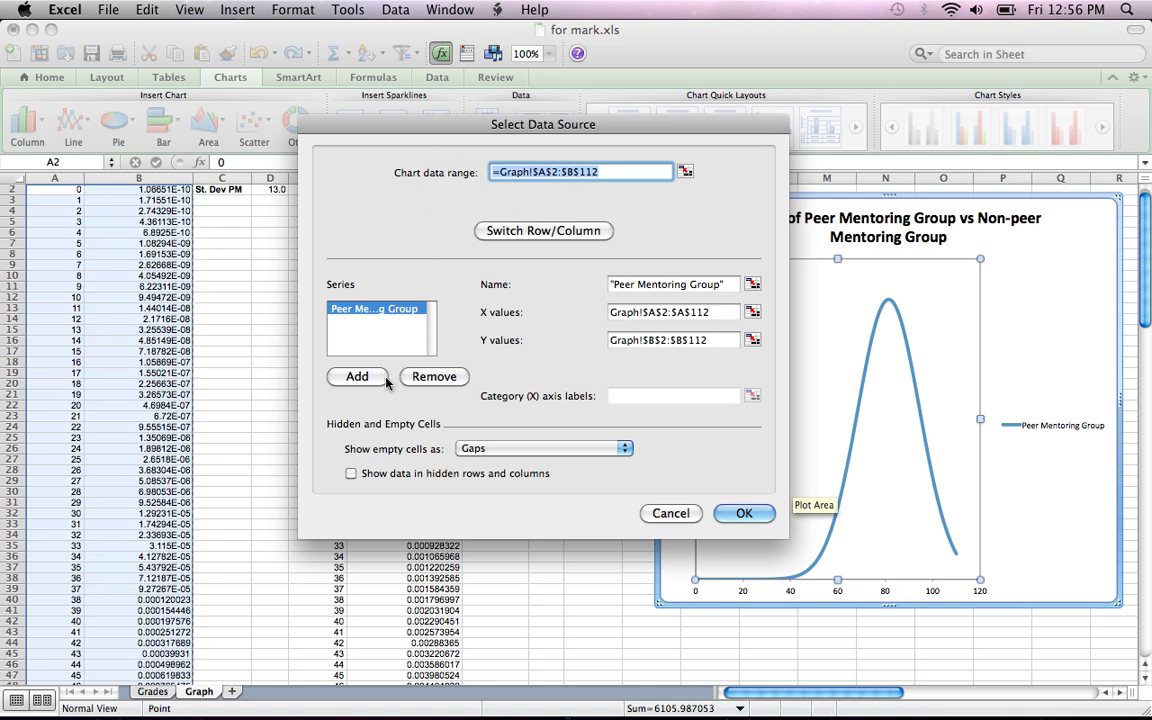
{"action": "left_click", "coordinate": [357, 376]}
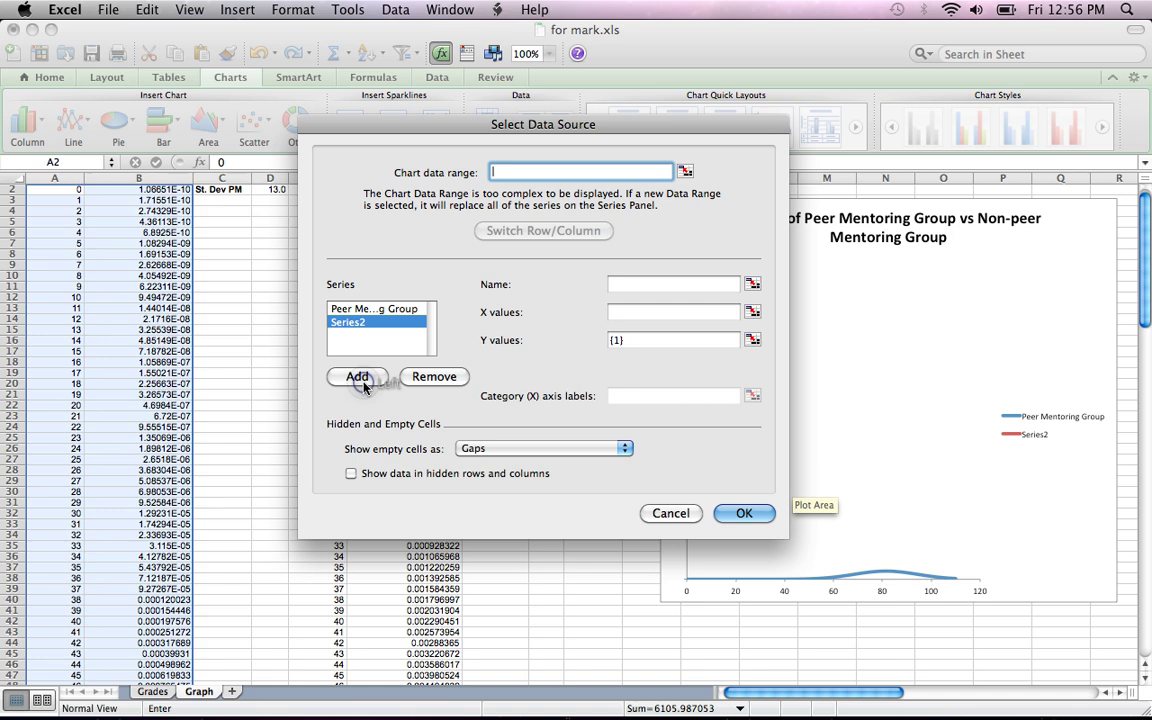
{"action": "left_click", "coordinate": [658, 284]}
{"action": "type", "text": "Non-peer Meno"}
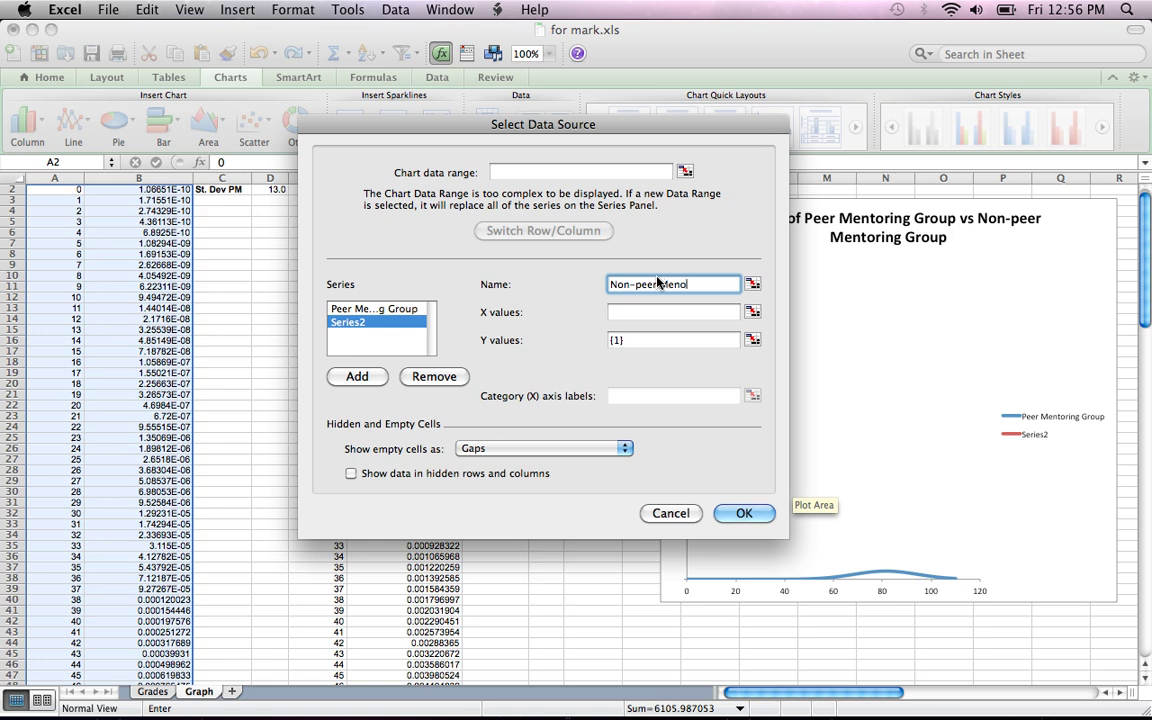
{"action": "key", "text": "BackSpace"}
{"action": "type", "text": "tor"}
{"action": "type", "text": "ing Group"}
Set its X values to Graph!$E$2:$E$112 and Y values to Graph!$F$2:$F$112
{"action": "left_click", "coordinate": [672, 312]}
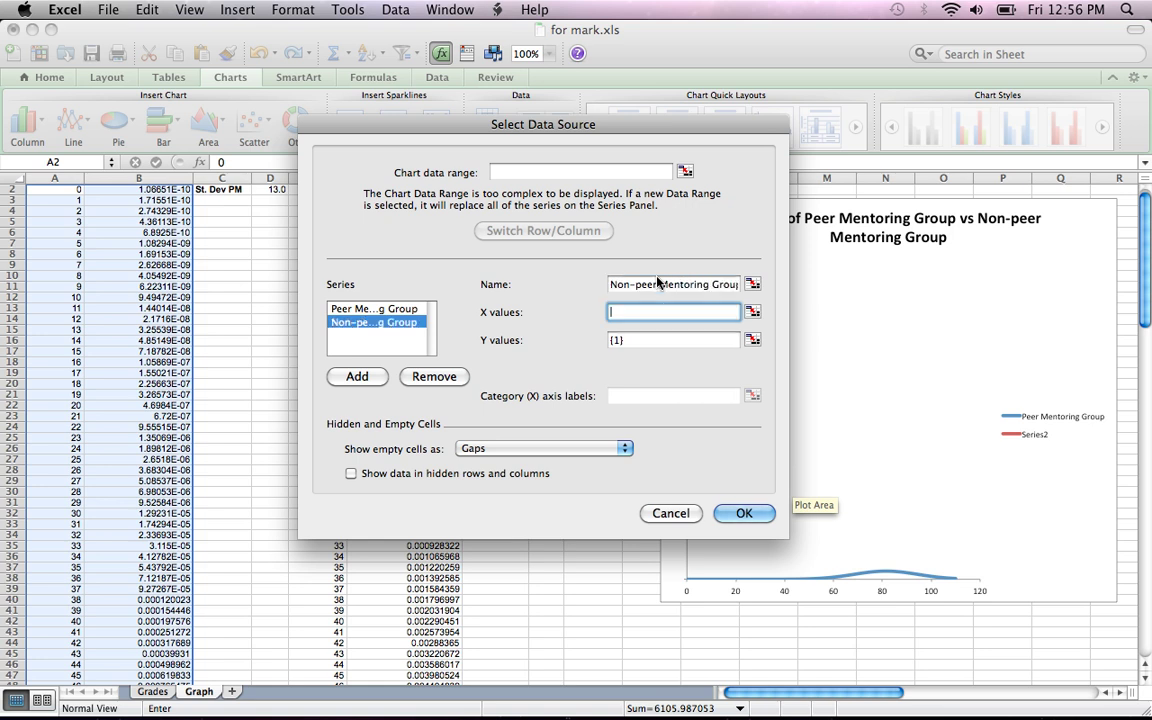
{"action": "left_click", "coordinate": [752, 312]}
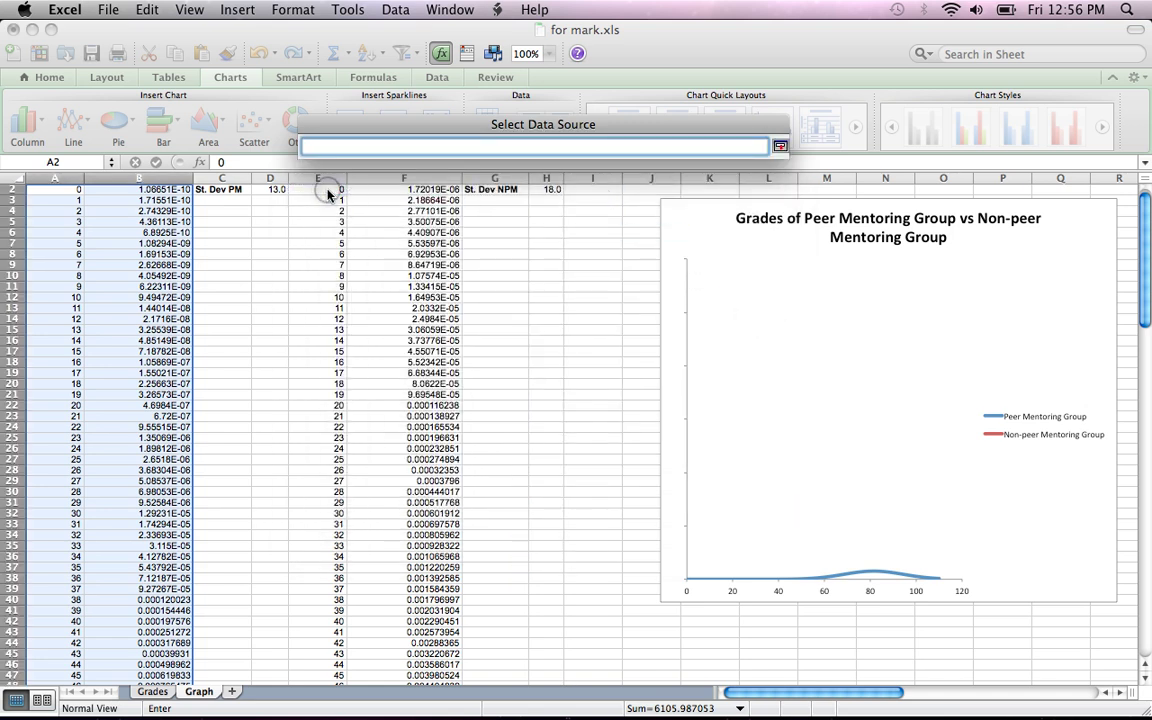
{"action": "mouse_move", "coordinate": [328, 190]}
{"action": "left_mouse_down"}
{"action": "mouse_move", "coordinate": [338, 705]}
{"action": "mouse_move", "coordinate": [328, 605]}
{"action": "left_mouse_up"}
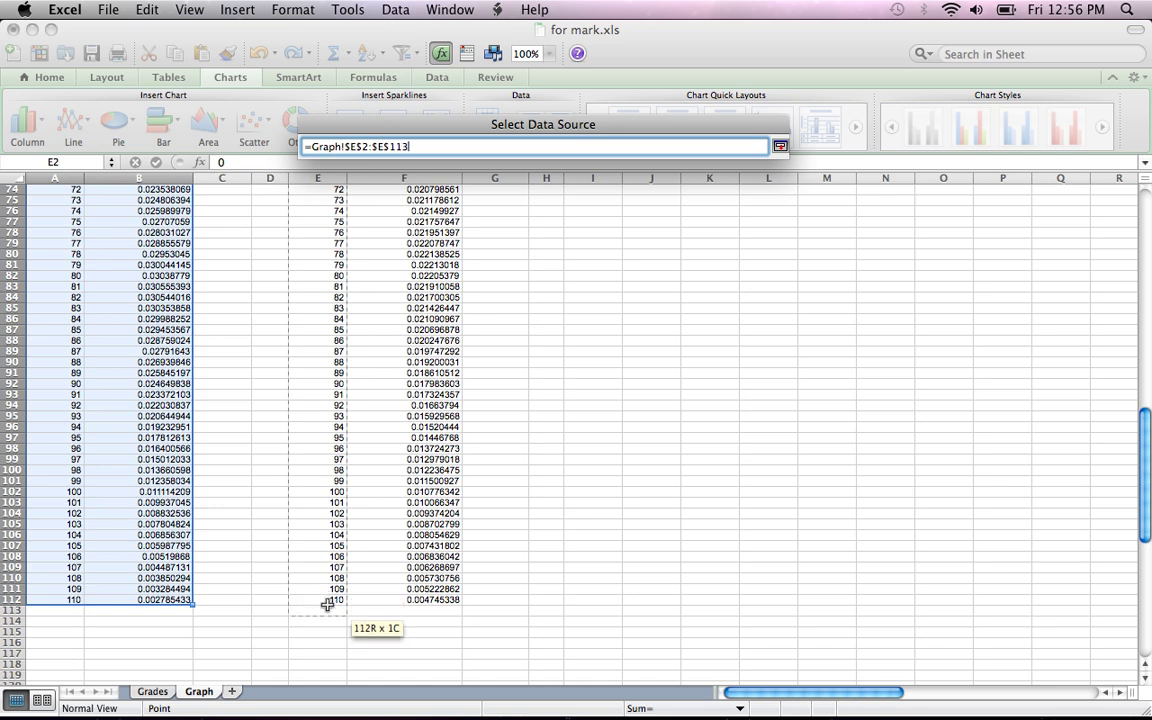
{"action": "left_click_drag", "start_coordinate": [328, 605], "coordinate": [328, 599]}
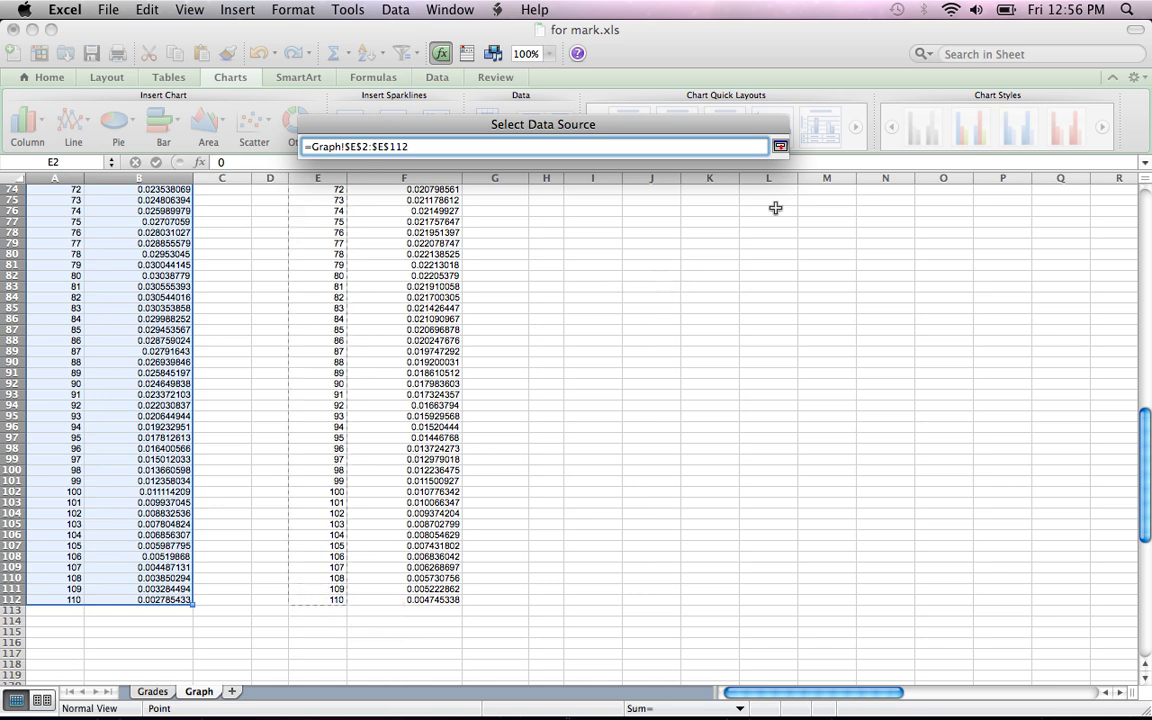
{"action": "left_click", "coordinate": [780, 146]}
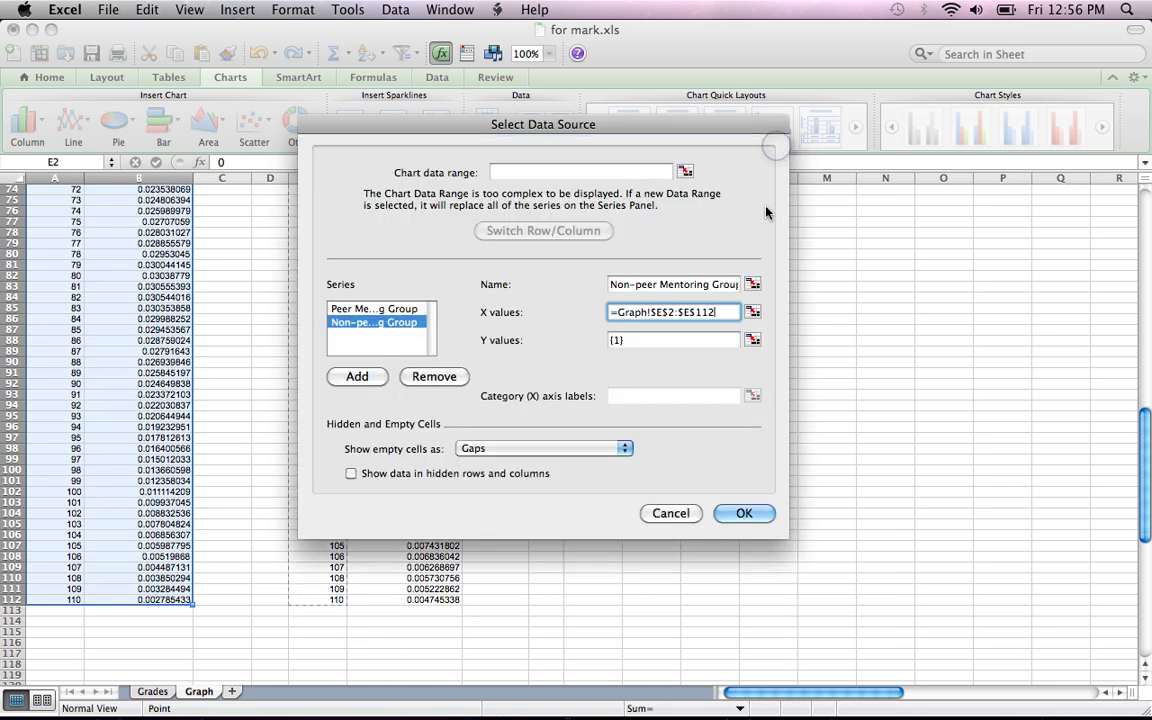
{"action": "left_click", "coordinate": [753, 340]}
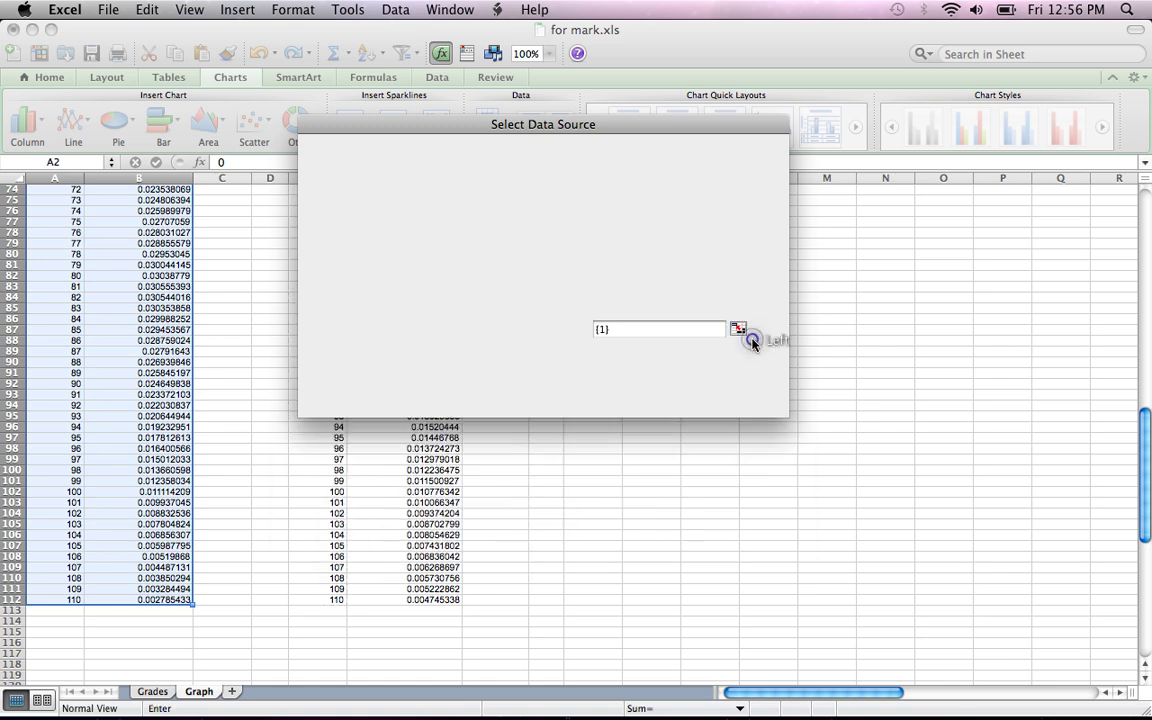
{"action": "left_click", "coordinate": [420, 600]}
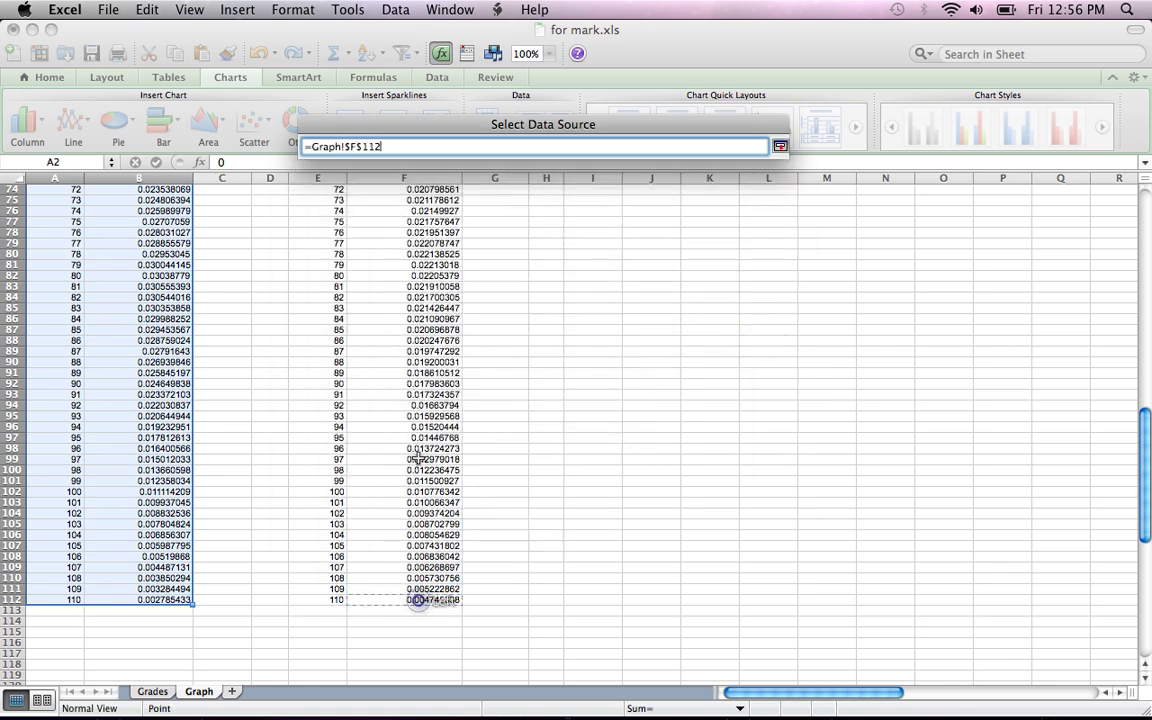
{"action": "left_click_drag", "start_coordinate": [420, 600], "coordinate": [405, 133]}
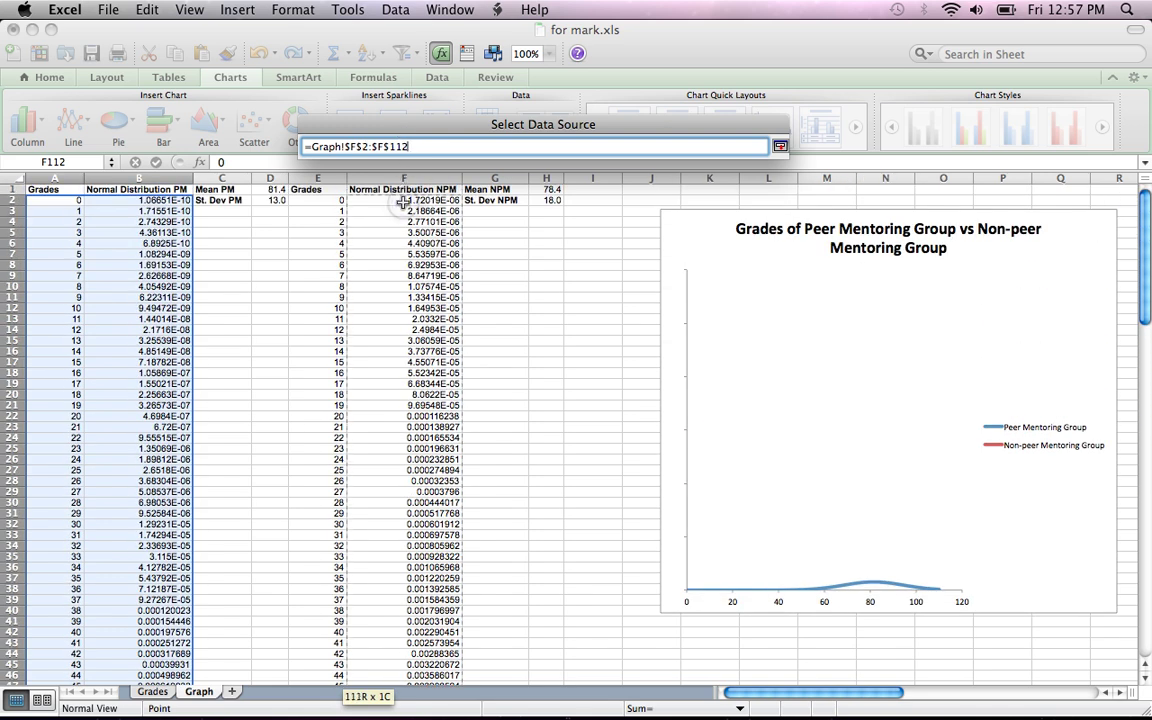
{"action": "left_click", "coordinate": [780, 146]}
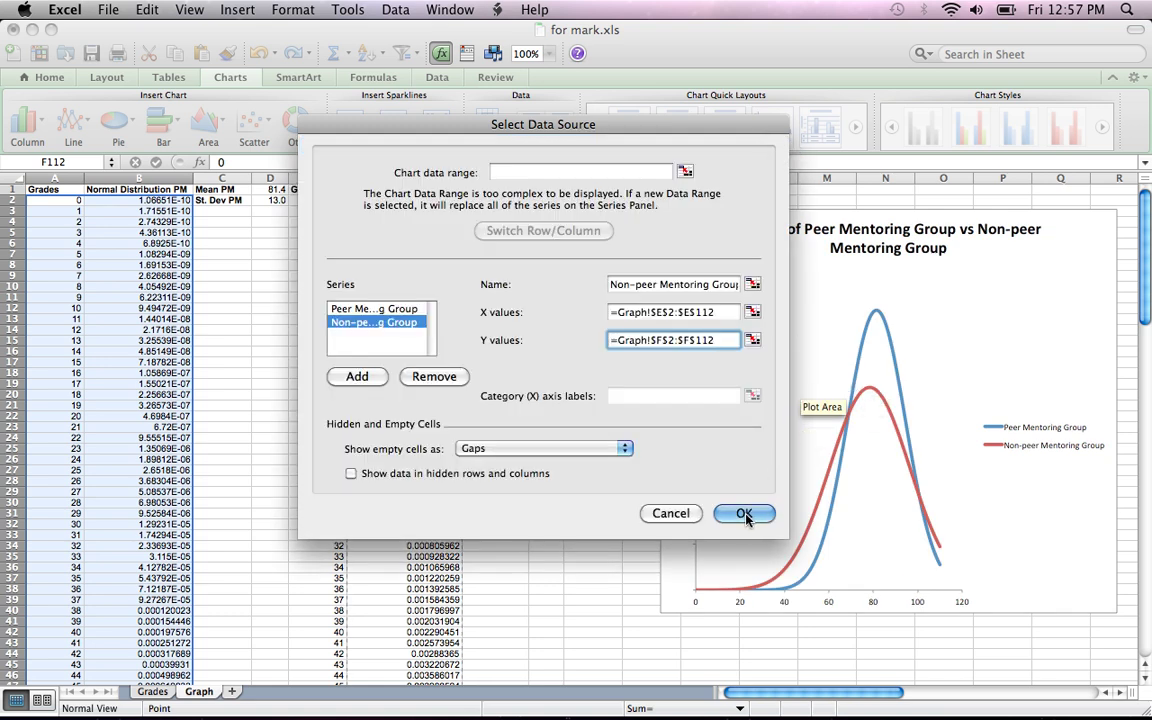
{"action": "left_click", "coordinate": [745, 513]}
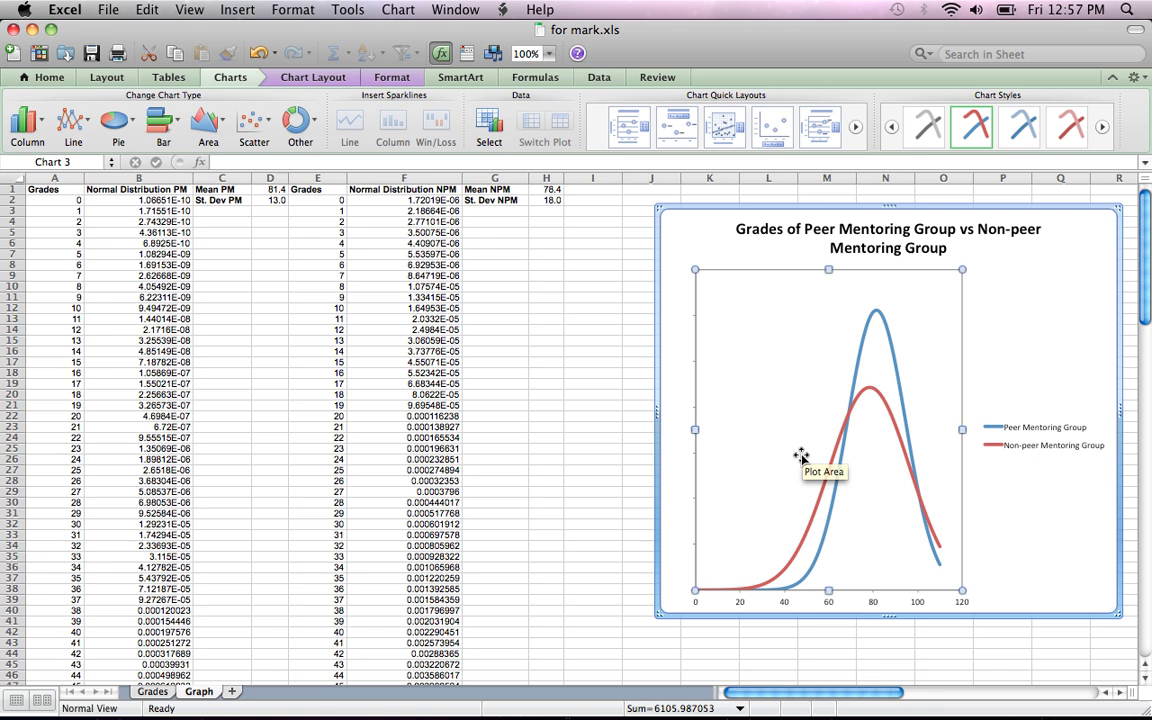
Move the legend to the plot's top left and widen the plot area rightward
{"action": "left_click", "coordinate": [1072, 432]}
{"action": "mouse_move", "coordinate": [1045, 435]}
{"action": "left_mouse_down"}
{"action": "mouse_move", "coordinate": [832, 278]}
{"action": "mouse_move", "coordinate": [795, 270]}
{"action": "left_mouse_up"}
{"action": "left_click", "coordinate": [915, 440]}
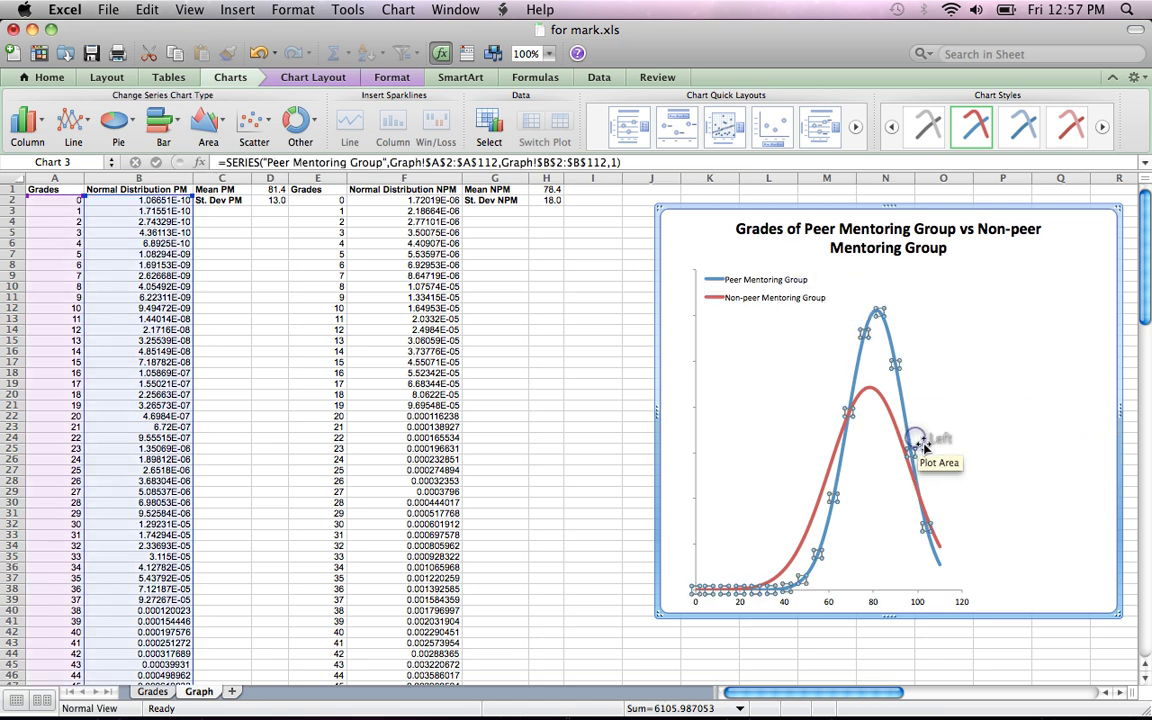
{"action": "left_click", "coordinate": [940, 440]}
{"action": "left_click_drag", "start_coordinate": [962, 431], "coordinate": [1094, 430]}
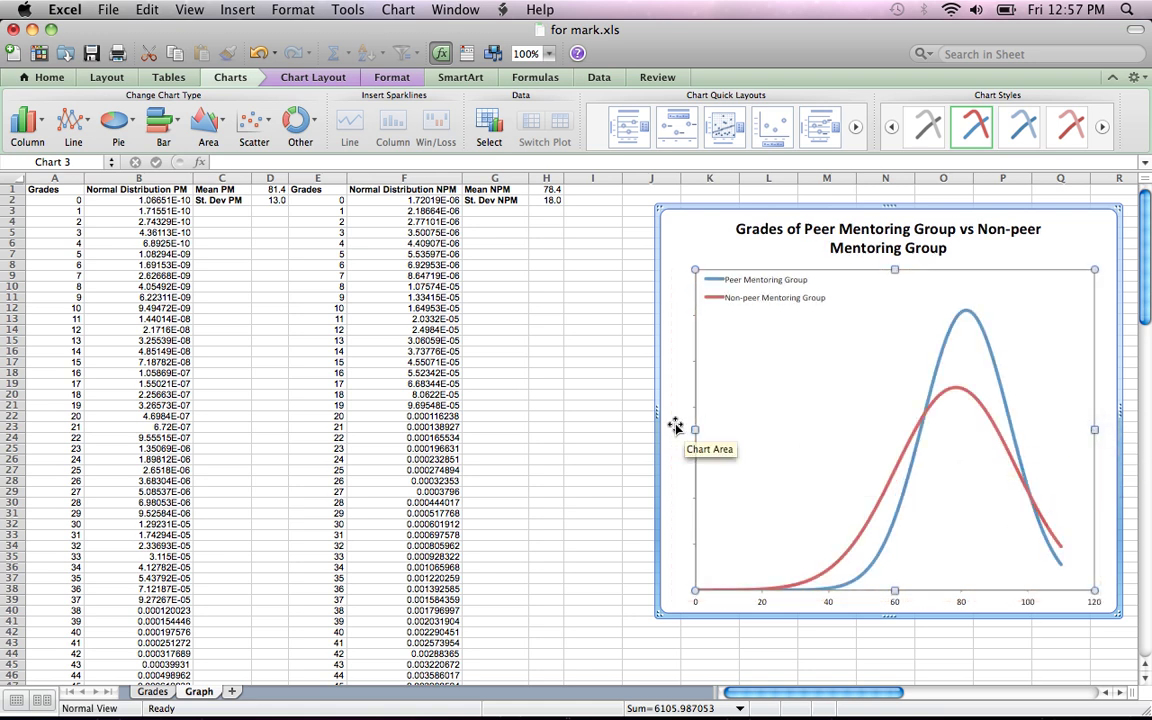
{"action": "left_click", "coordinate": [668, 548]}
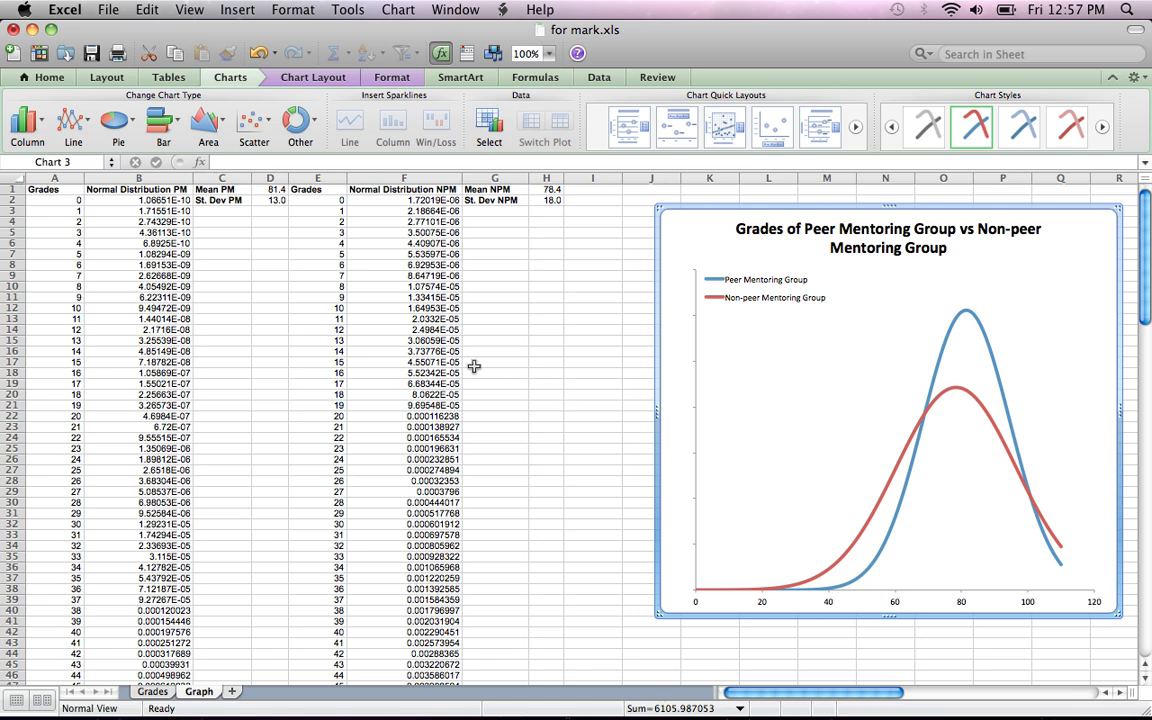
Label C4:D4 and G4:H4 as Mean and Max ND for both groups
{"action": "left_click", "coordinate": [224, 222]}
{"action": "type", "text": "Mean"}
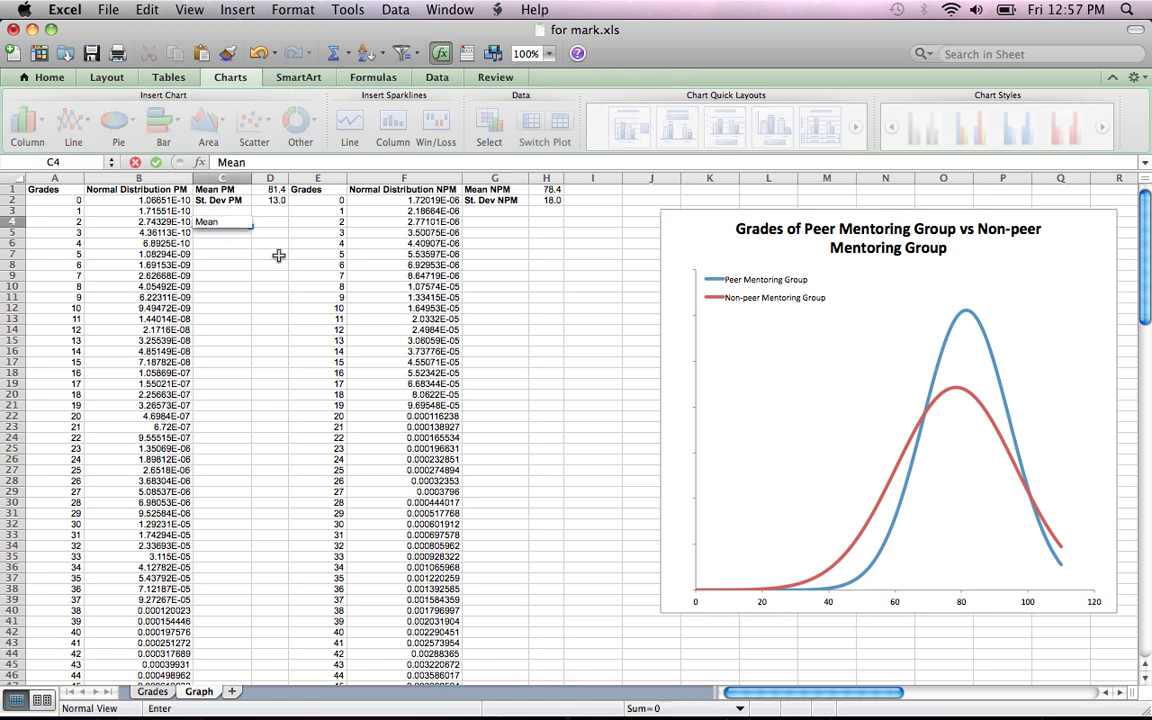
{"action": "key", "text": "Tab"}
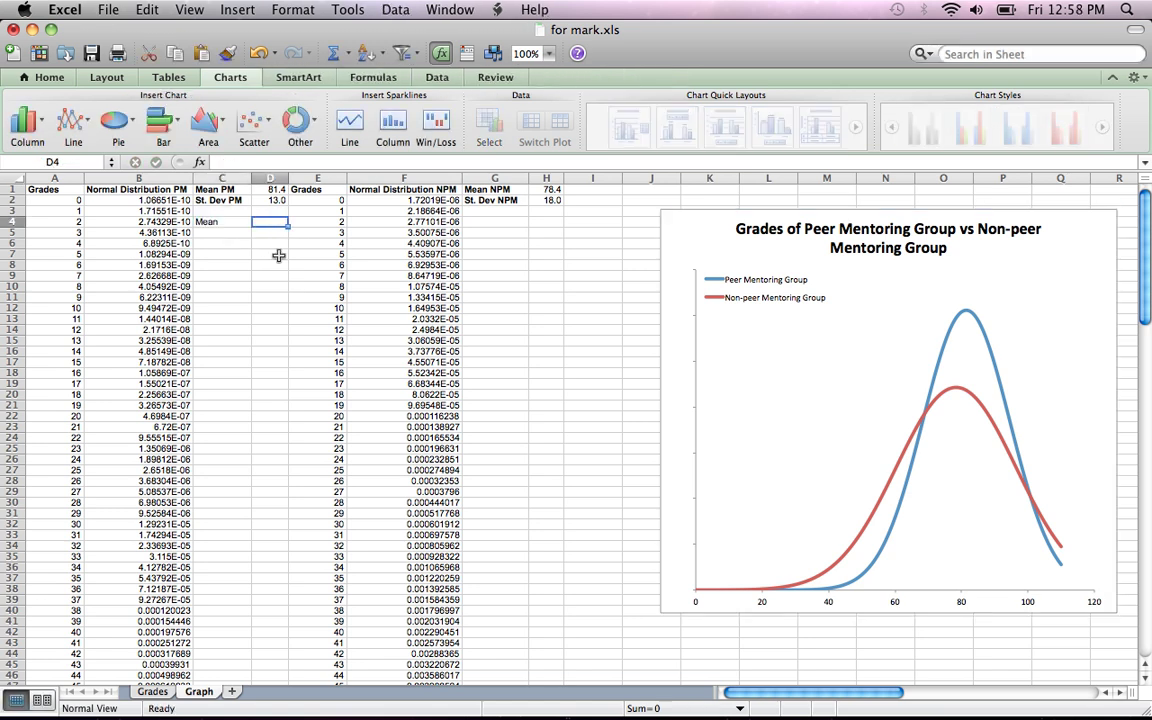
{"action": "type", "text": "Max ND"}
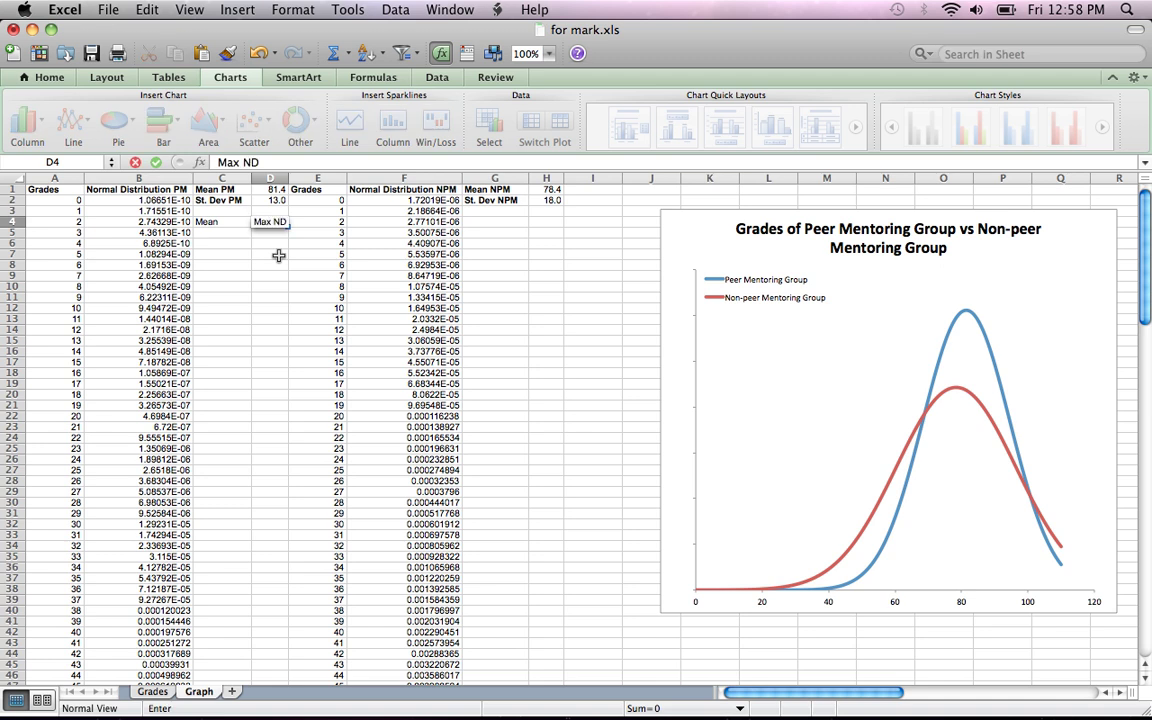
{"action": "key", "text": "Tab"}
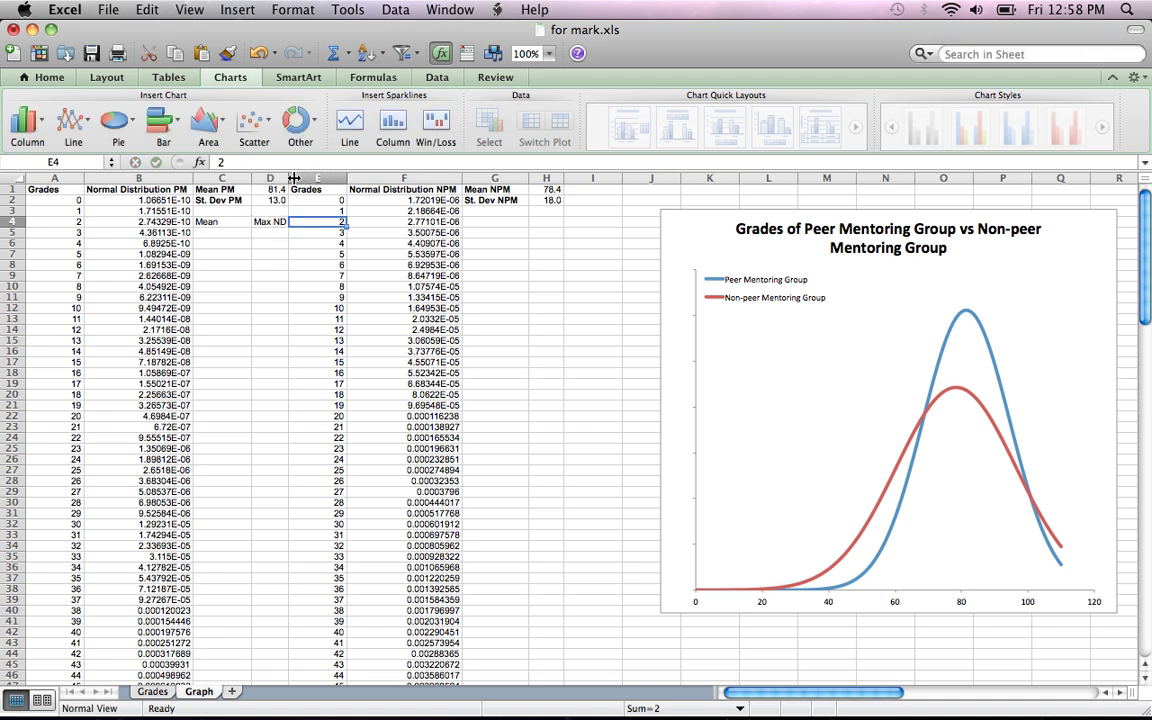
{"action": "left_click", "coordinate": [215, 221]}
{"action": "left_click", "coordinate": [270, 221]}
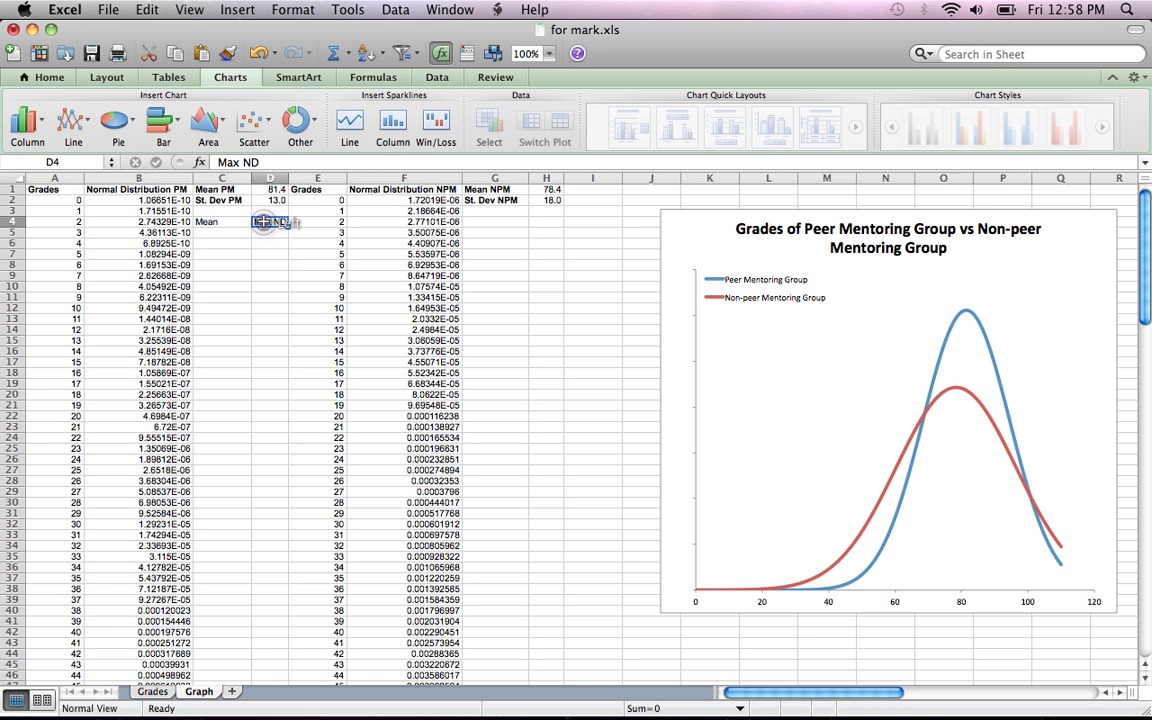
{"action": "left_click", "coordinate": [500, 223]}
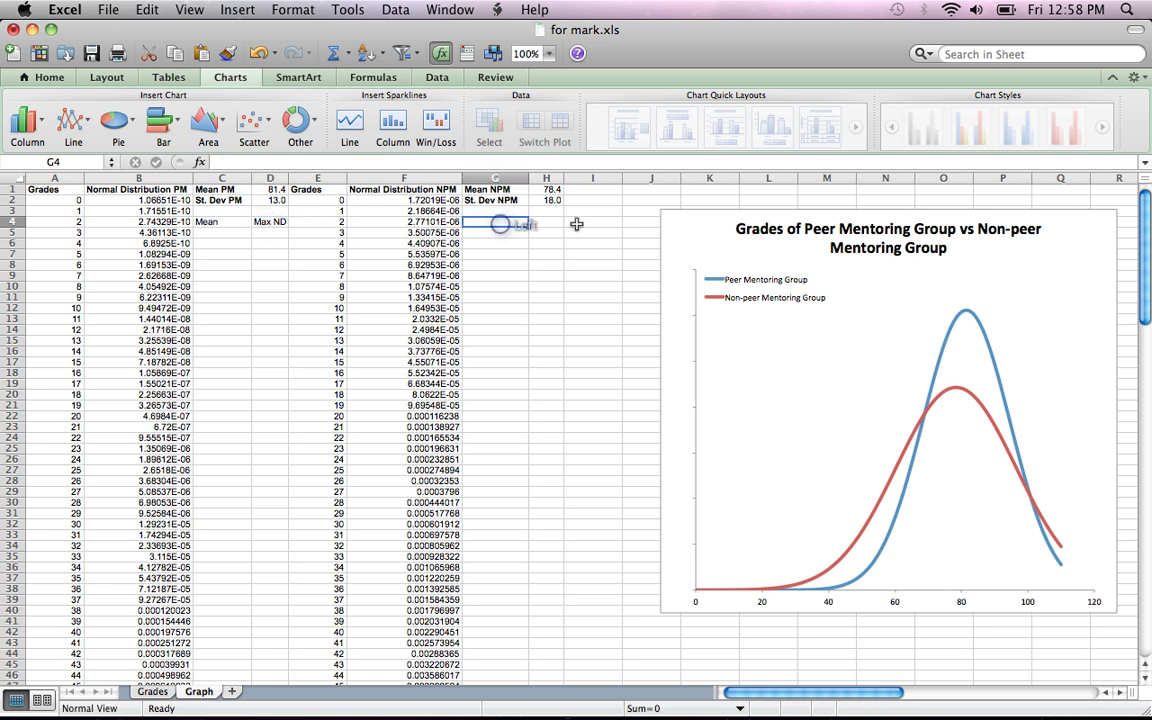
{"action": "type", "text": "Mean"}
{"action": "key", "text": "Tab"}
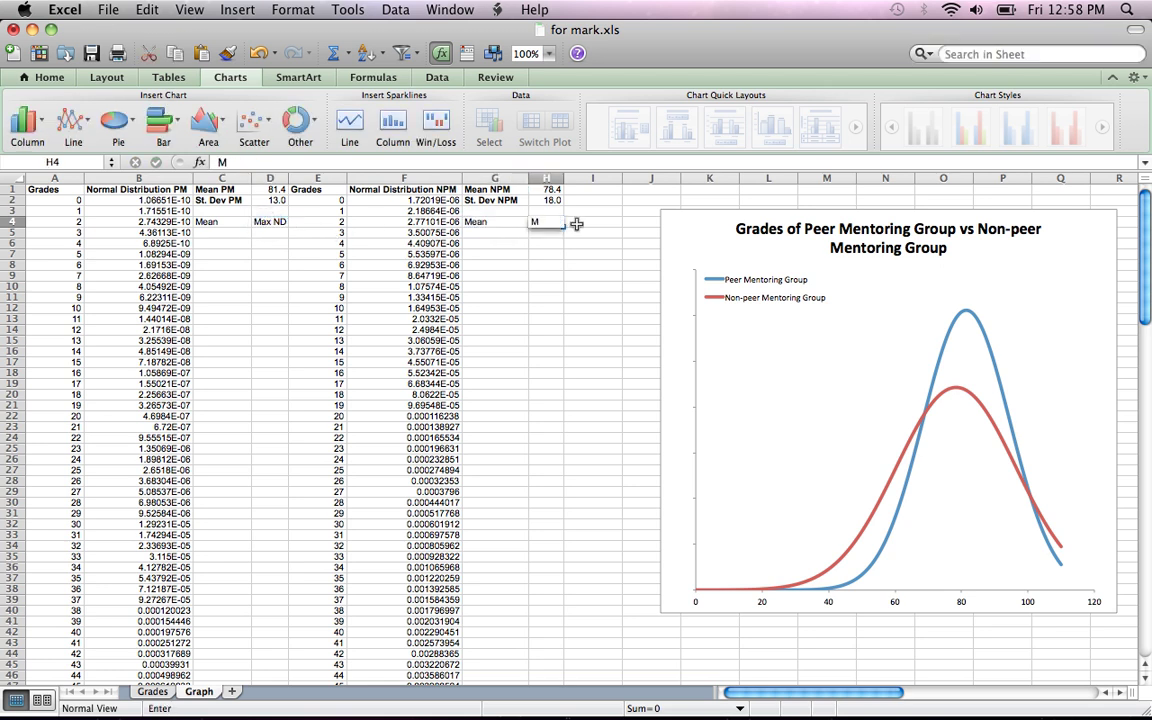
{"action": "type", "text": "Max N"}
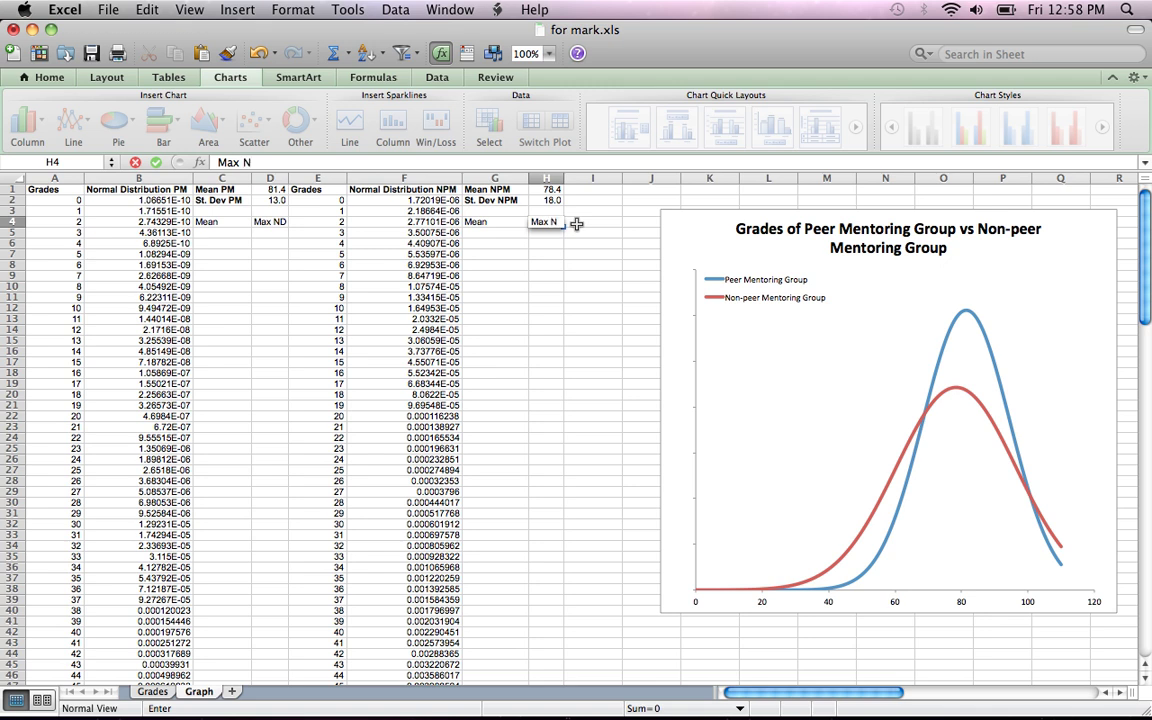
{"action": "type", "text": "D"}
{"action": "key", "text": "Return"}
Enter =D1 in C5 and =H1 in G5, showing means 81.4 and 78.4
{"action": "left_click", "coordinate": [218, 233]}
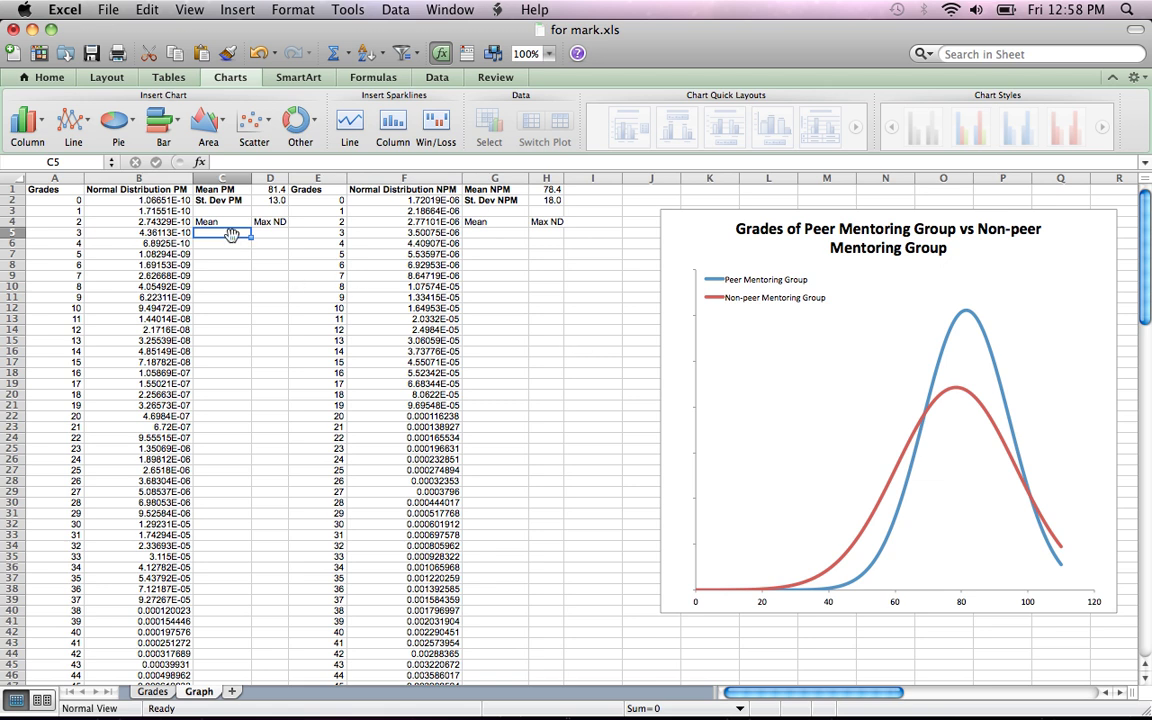
{"action": "type", "text": "="}
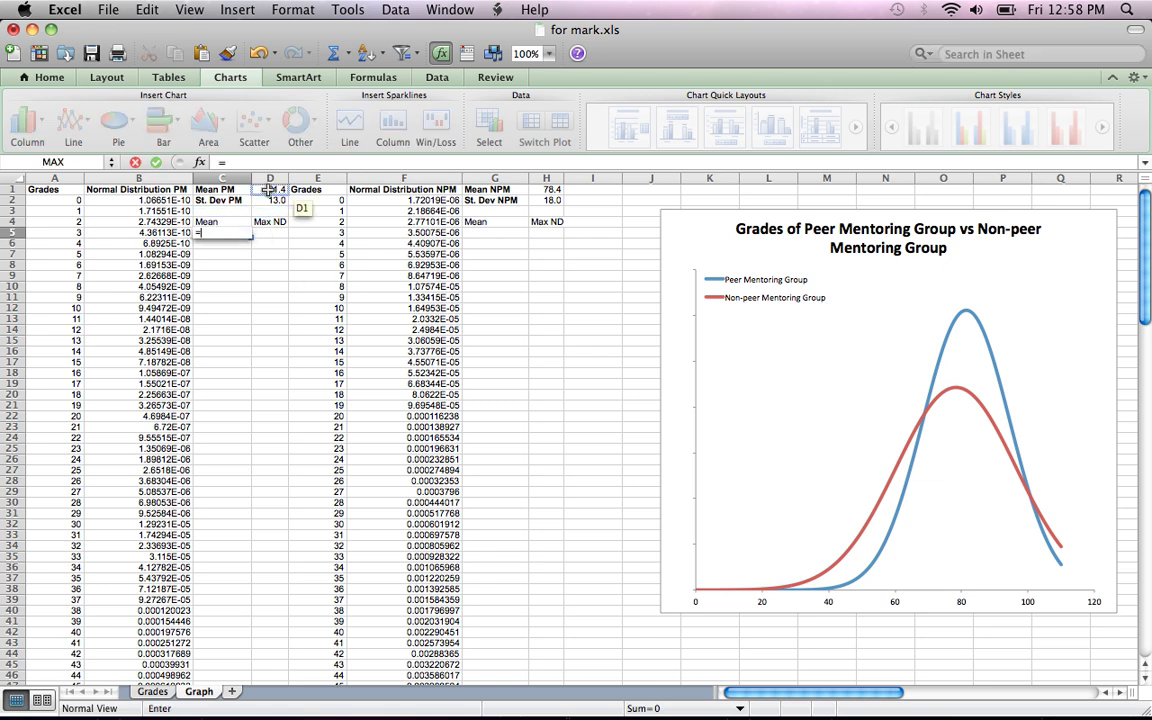
{"action": "left_click", "coordinate": [270, 189]}
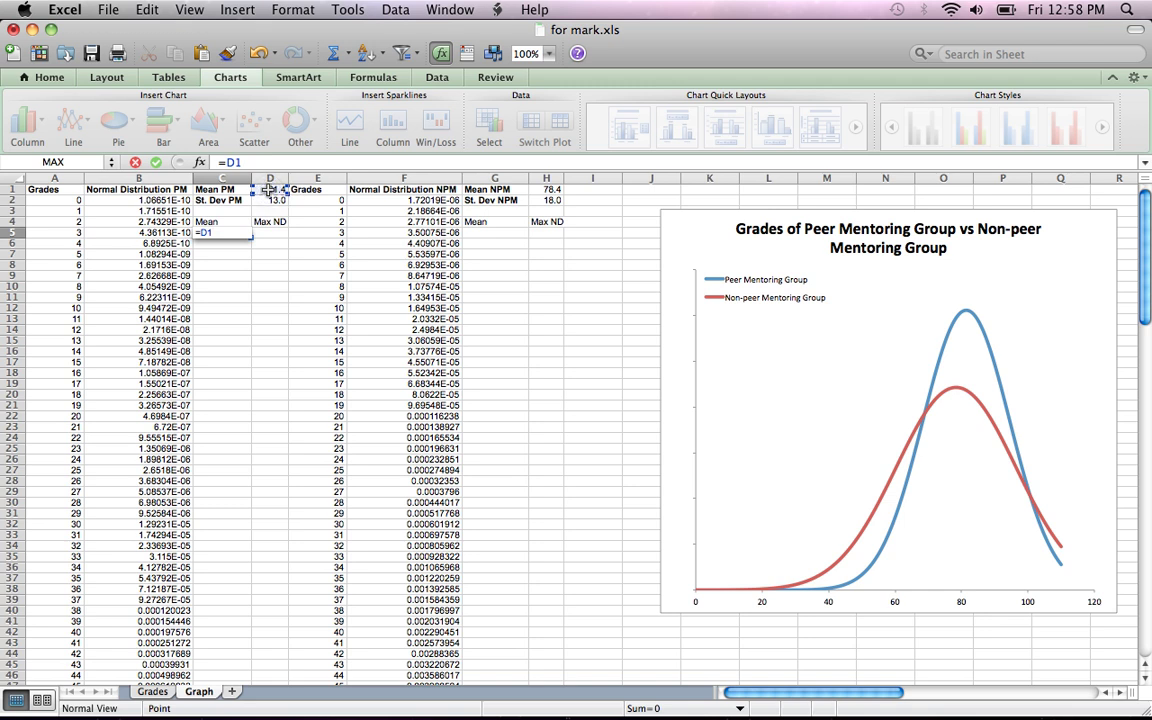
{"action": "key", "text": "Return"}
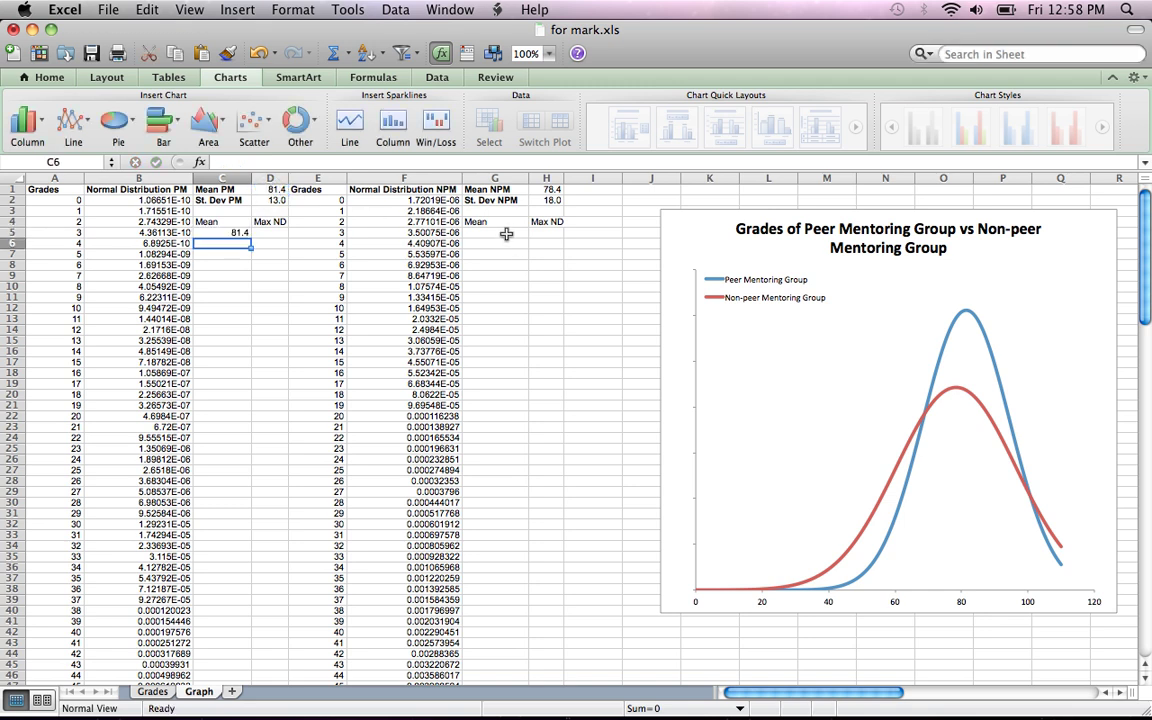
{"action": "left_click", "coordinate": [494, 233]}
{"action": "type", "text": "="}
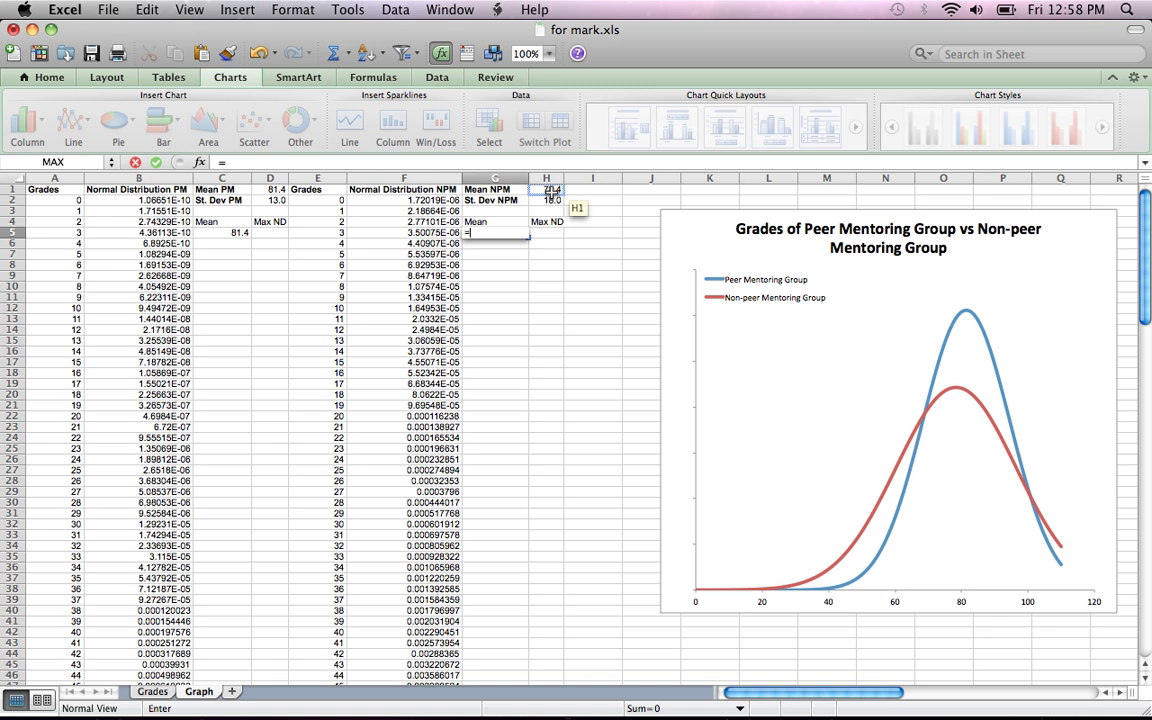
{"action": "left_click", "coordinate": [552, 192]}
{"action": "key", "text": "Return"}
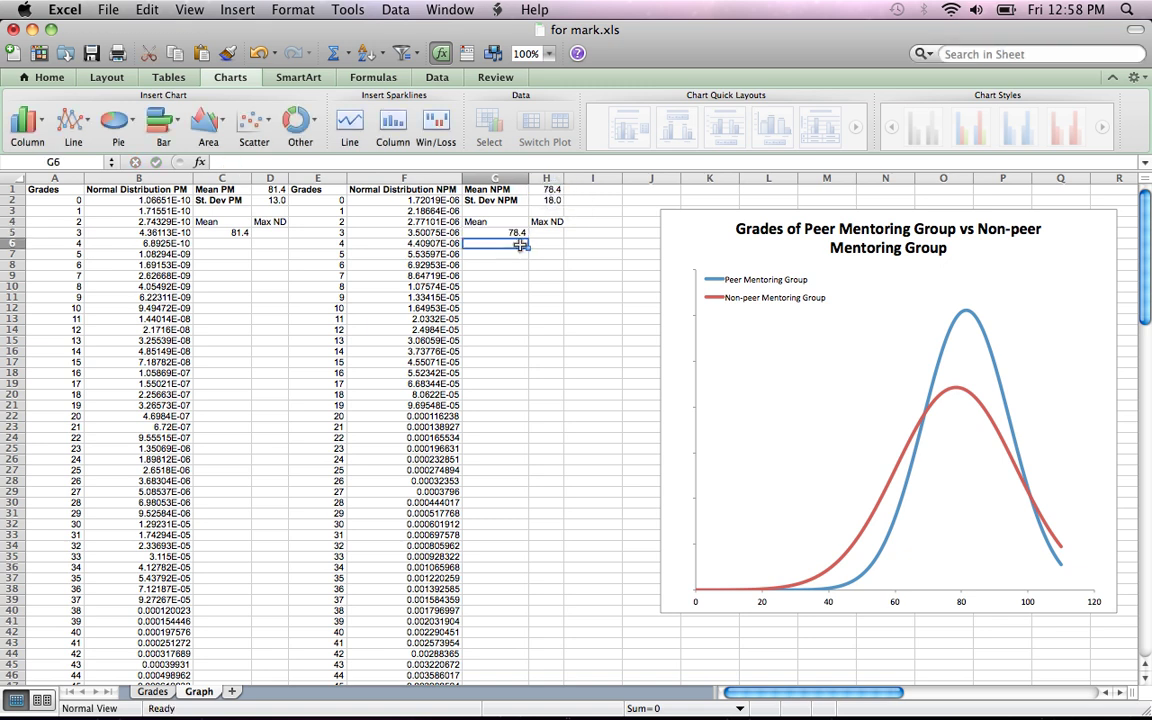
Enter =MAX(B2:B112) in D5 and =MAX(F2:F112) in H5, giving peaks 0.0306 and 0.022
{"action": "left_click", "coordinate": [273, 233]}
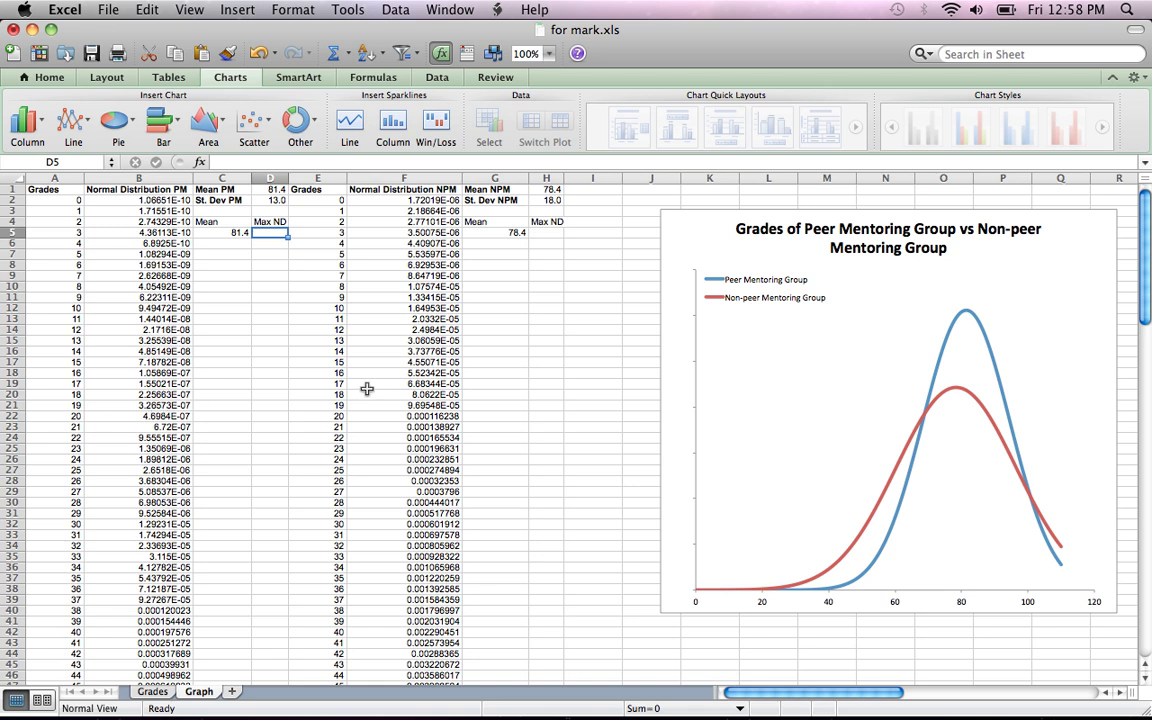
{"action": "type", "text": "="}
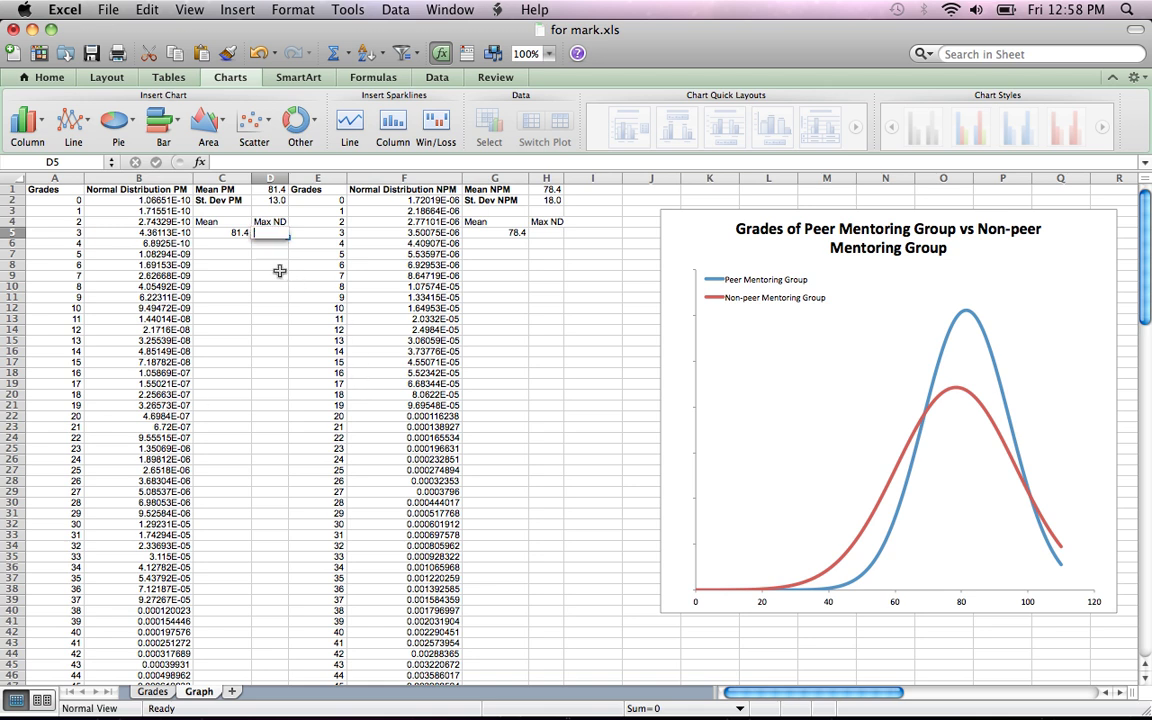
{"action": "type", "text": "max("}
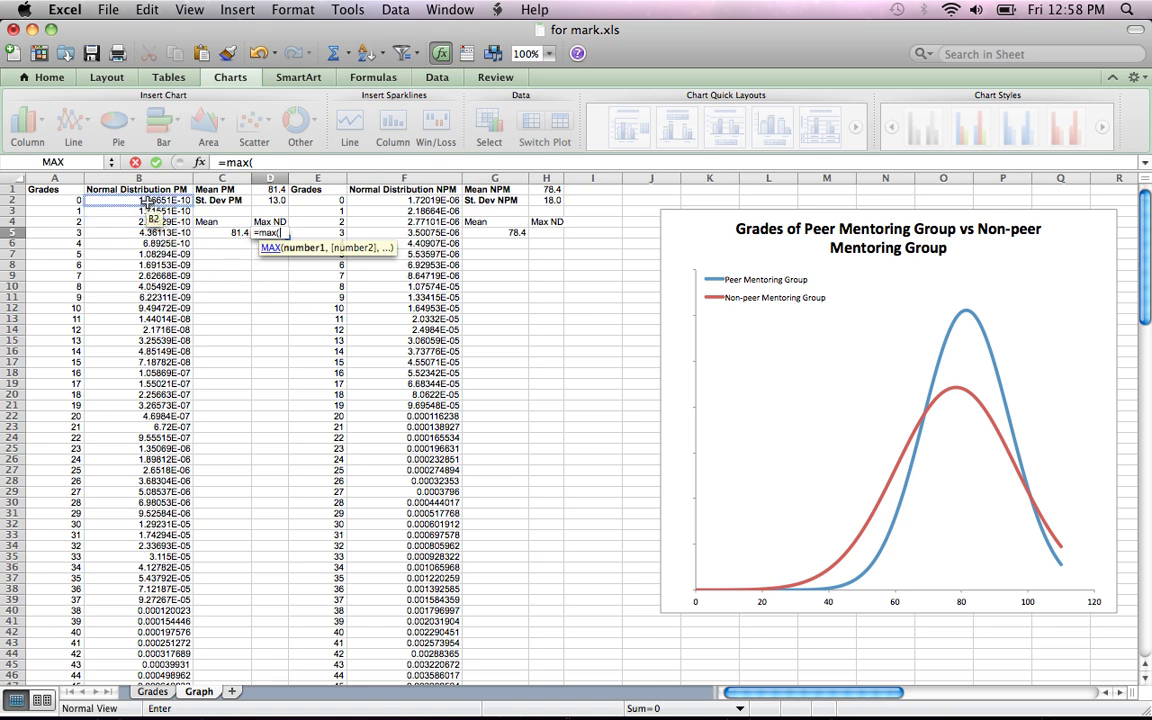
{"action": "mouse_move", "coordinate": [138, 200]}
{"action": "left_mouse_down"}
{"action": "mouse_move", "coordinate": [160, 546]}
{"action": "mouse_move", "coordinate": [155, 712]}
{"action": "mouse_move", "coordinate": [158, 567]}
{"action": "left_mouse_up"}
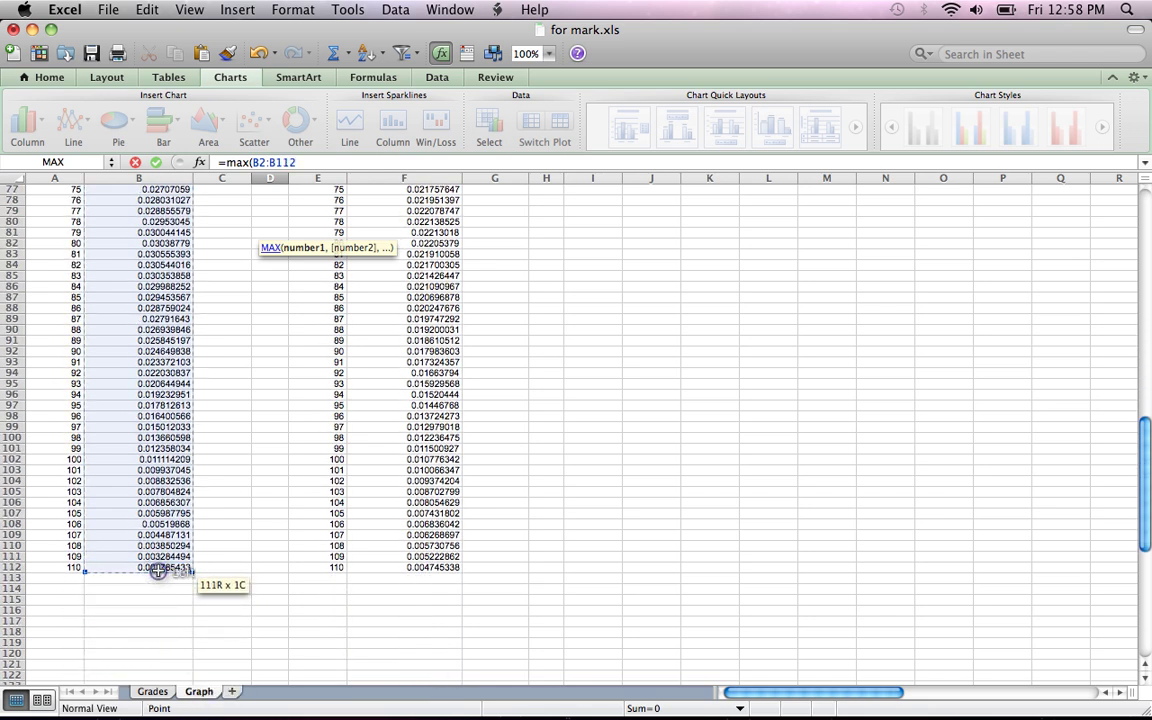
{"action": "type", "text": ")"}
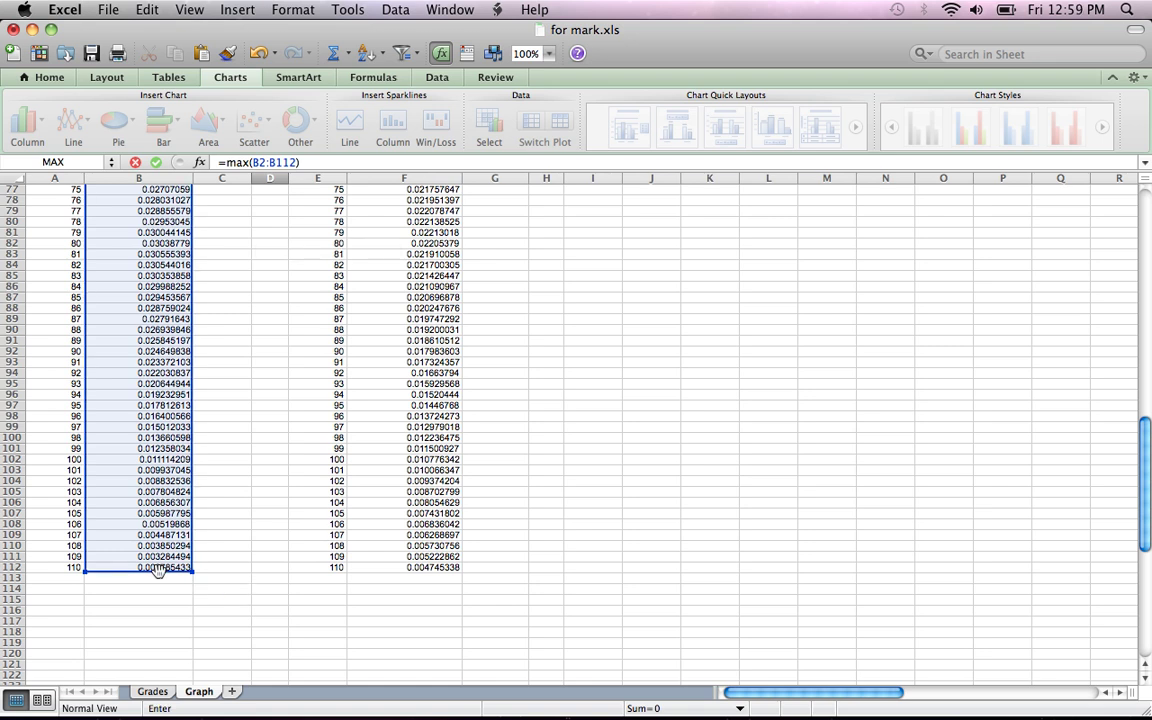
{"action": "key", "text": "Return"}
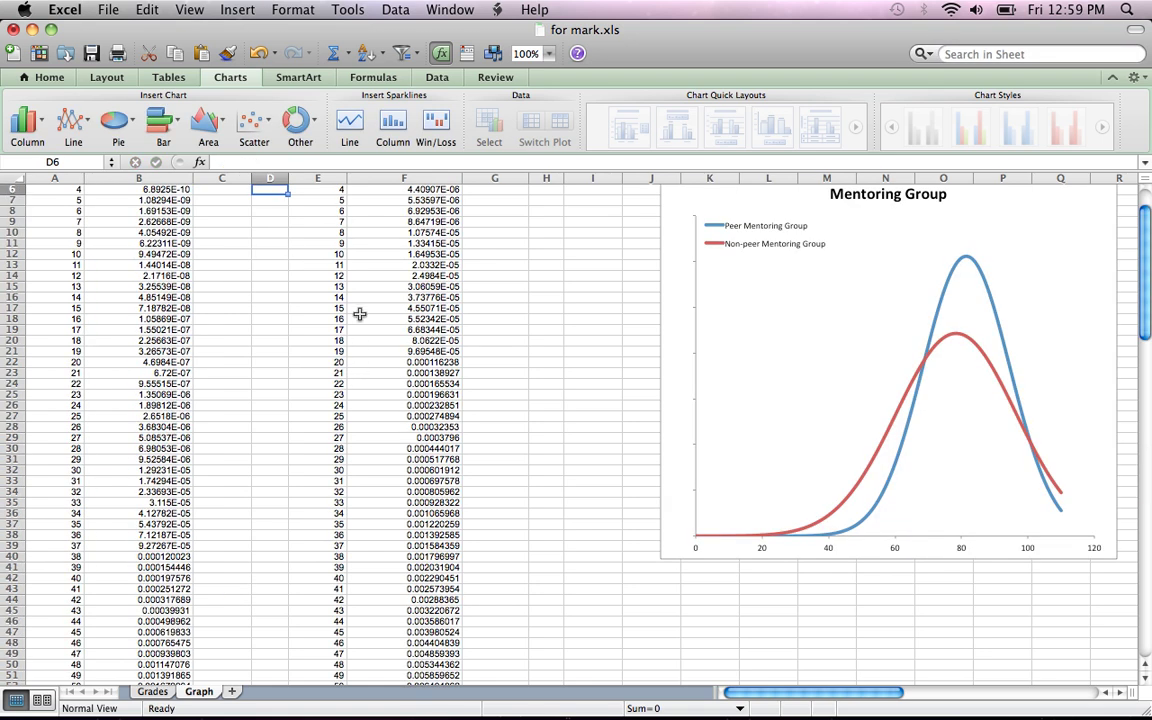
{"action": "scroll", "coordinate": [360, 314], "scroll_direction": "up", "scroll_amount": 5}
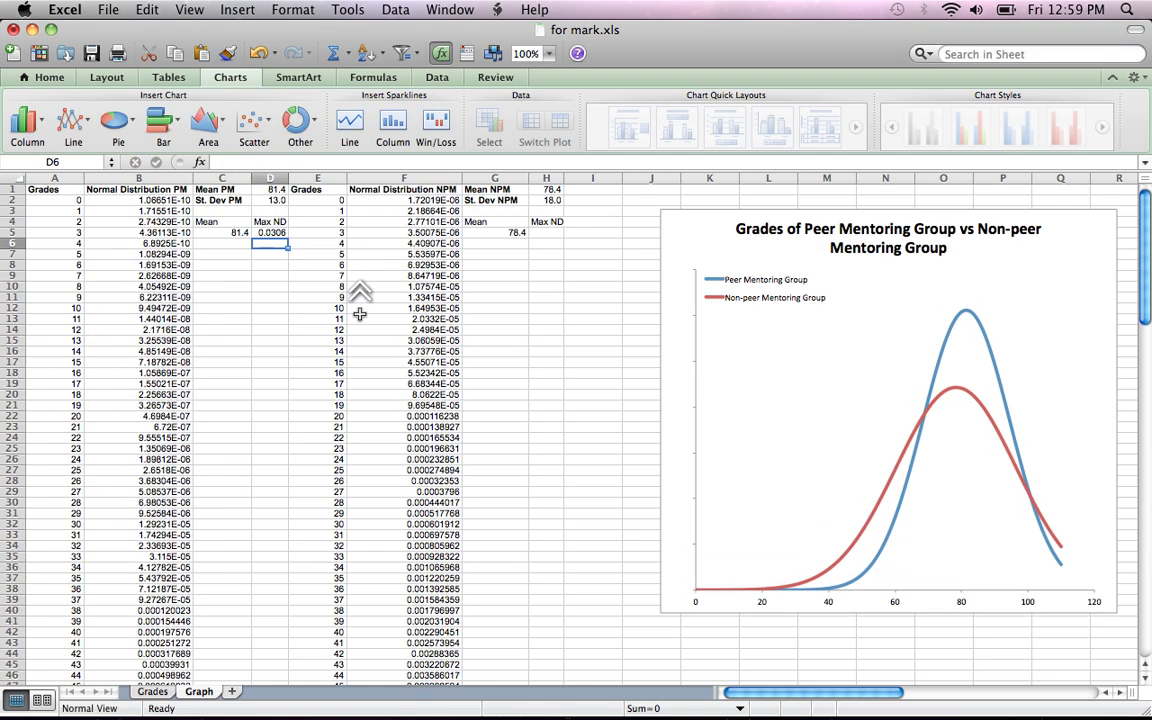
{"action": "left_click", "coordinate": [539, 236]}
{"action": "type", "text": "=maX"}
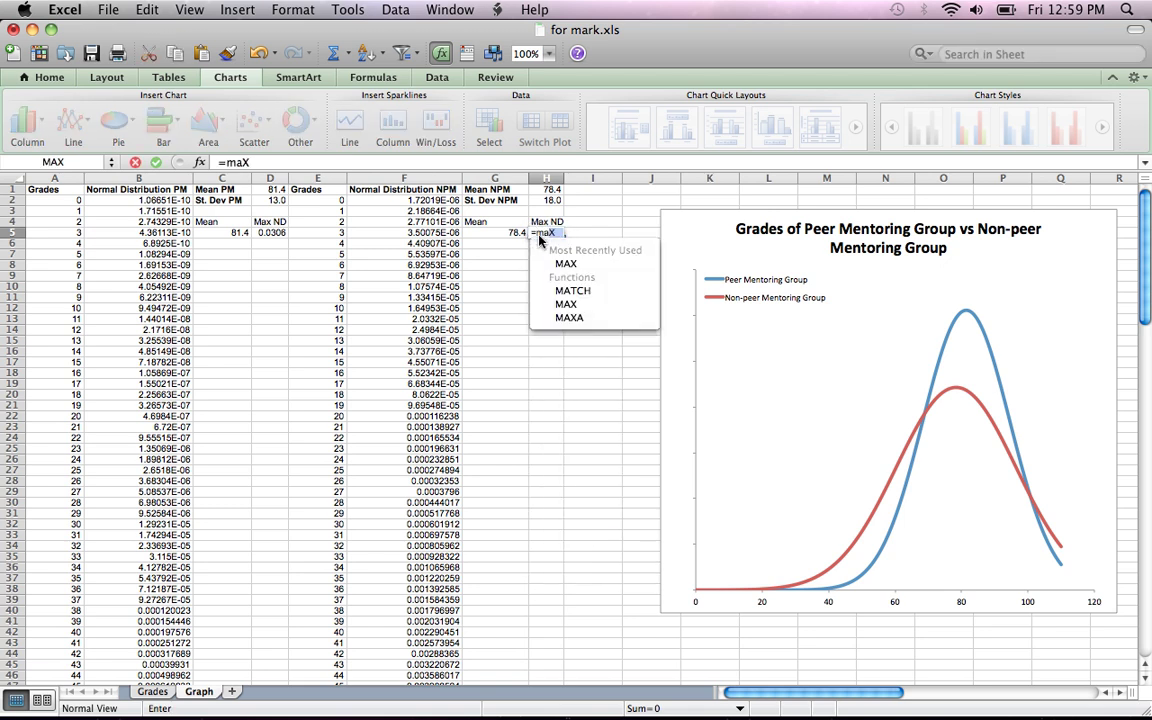
{"action": "type", "text": "("}
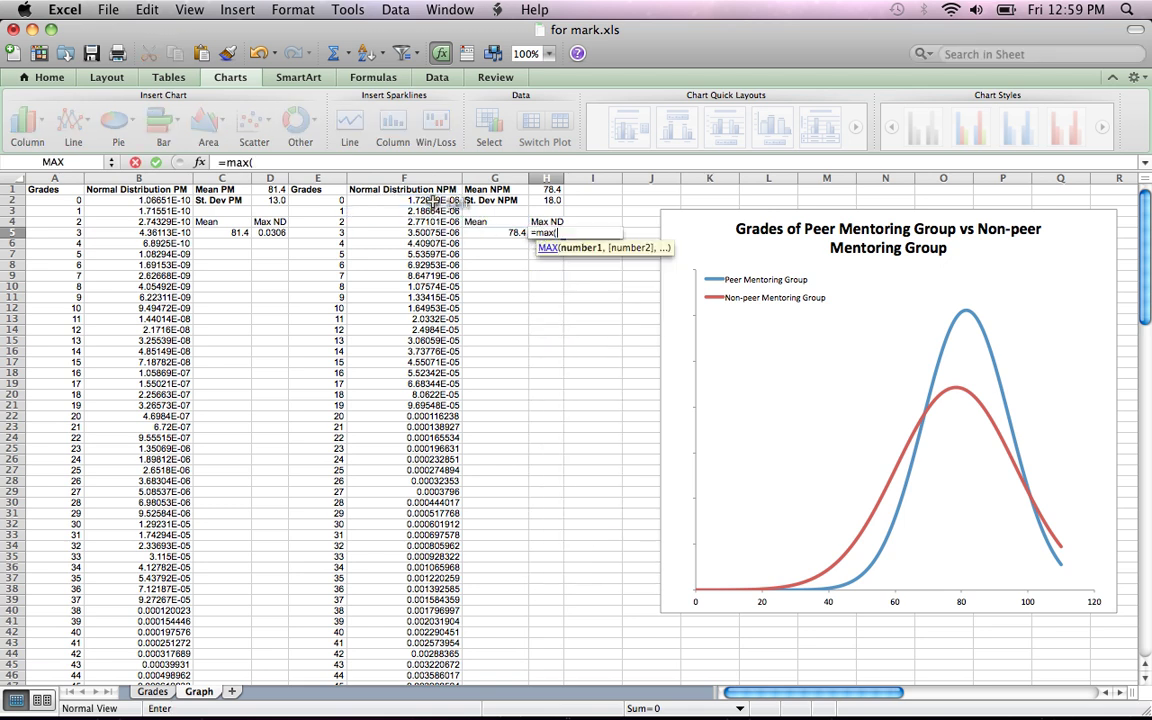
{"action": "left_click_drag", "start_coordinate": [430, 200], "coordinate": [410, 715]}
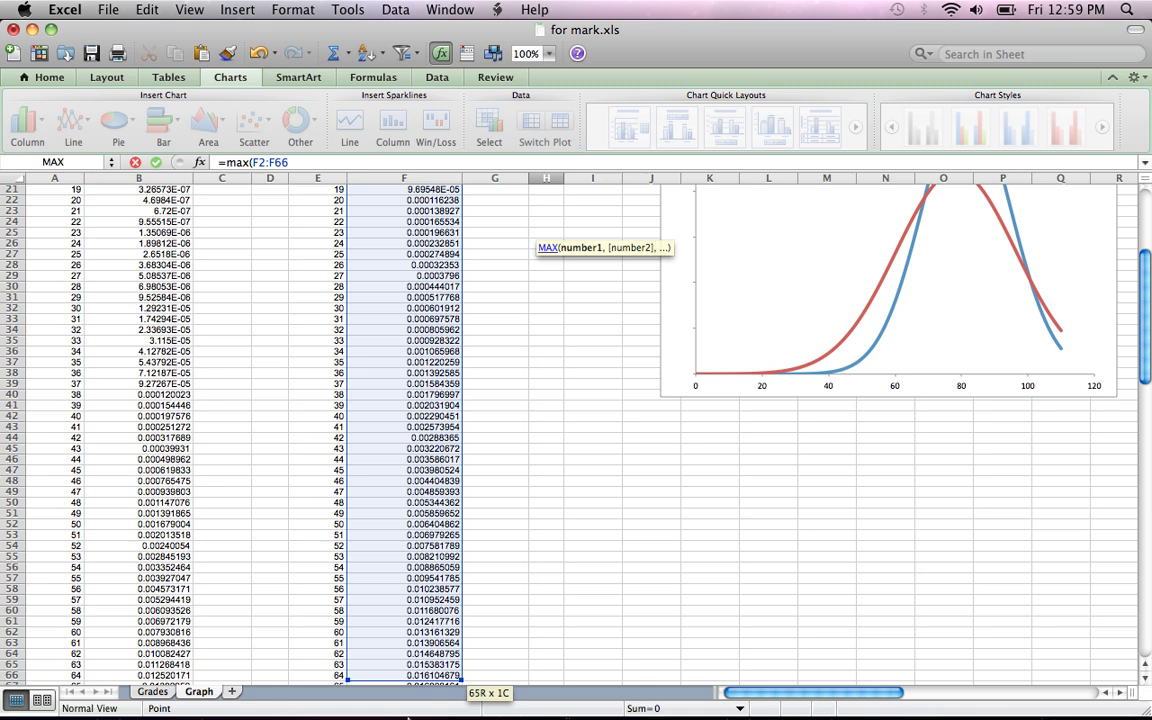
{"action": "mouse_move", "coordinate": [404, 676]}
{"action": "left_mouse_down"}
{"action": "mouse_move", "coordinate": [403, 618]}
{"action": "mouse_move", "coordinate": [437, 527]}
{"action": "left_mouse_up"}
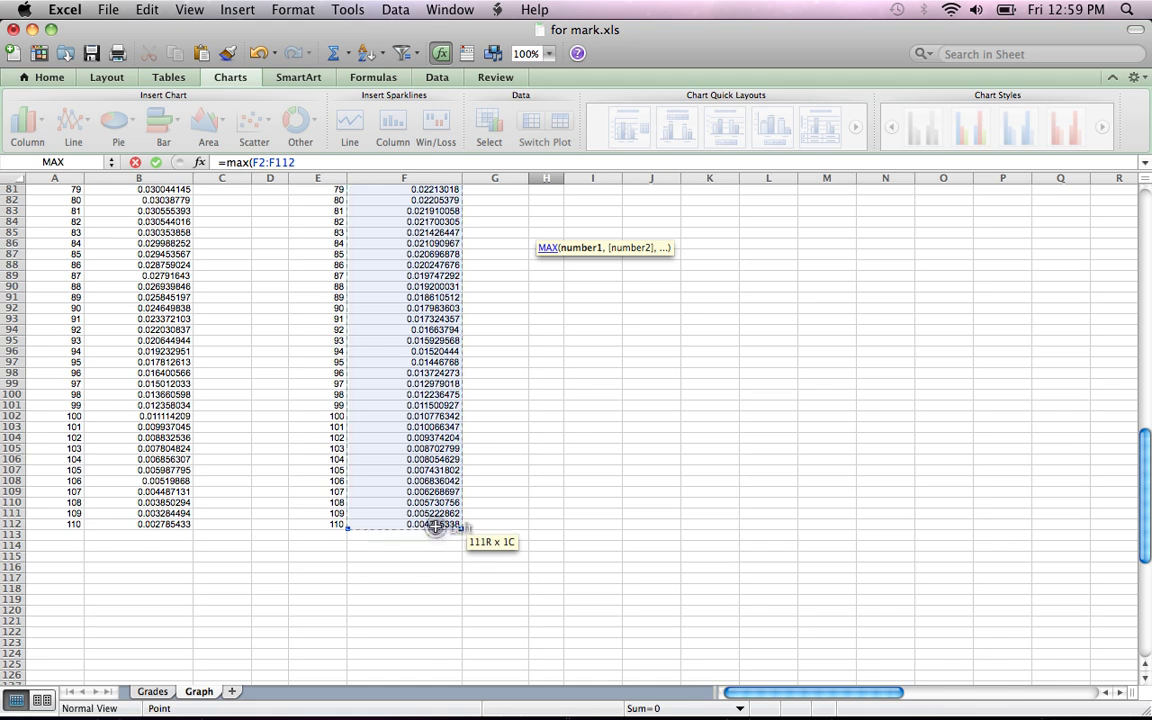
{"action": "type", "text": ")"}
{"action": "key", "text": "Return"}
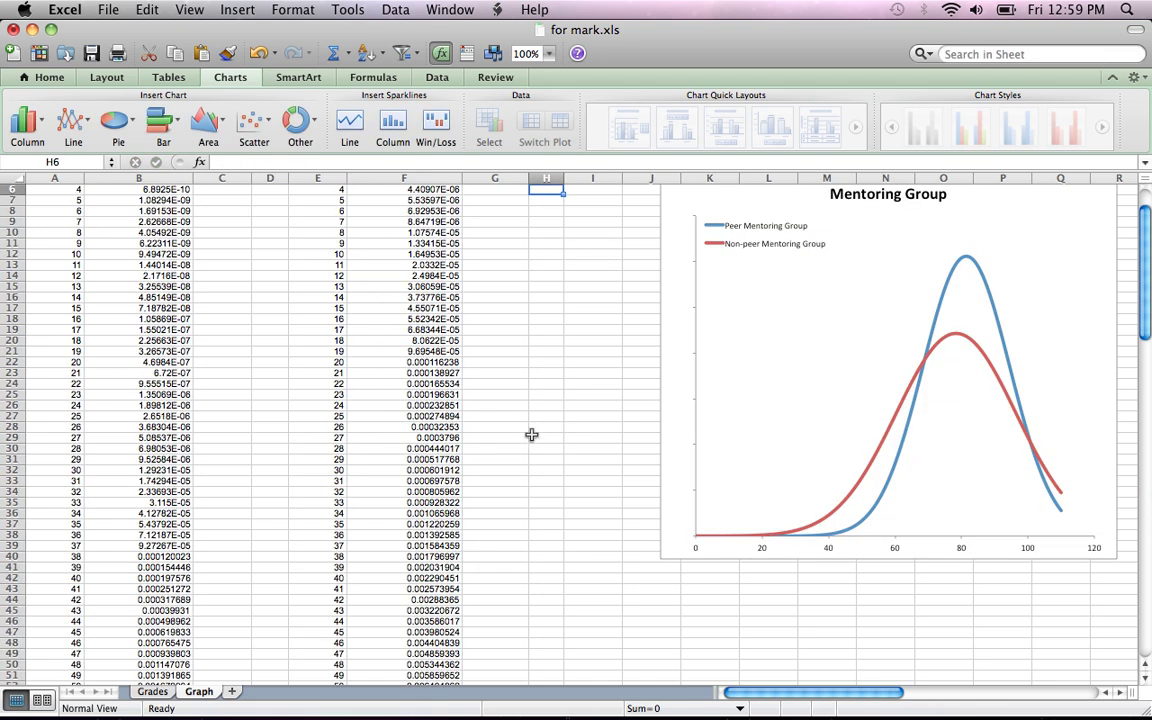
{"action": "scroll", "coordinate": [531, 434], "scroll_direction": "up", "scroll_amount": 5}
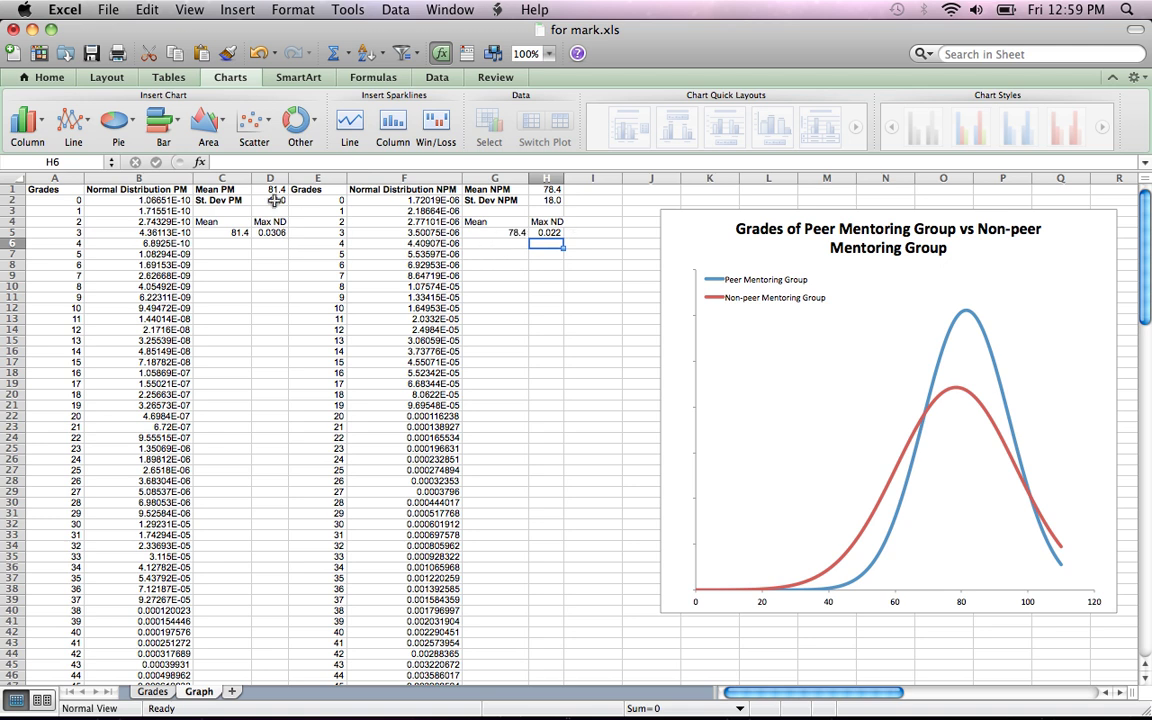
Add a new chart series named Mean of PM through Select Data
{"action": "left_click", "coordinate": [835, 413]}
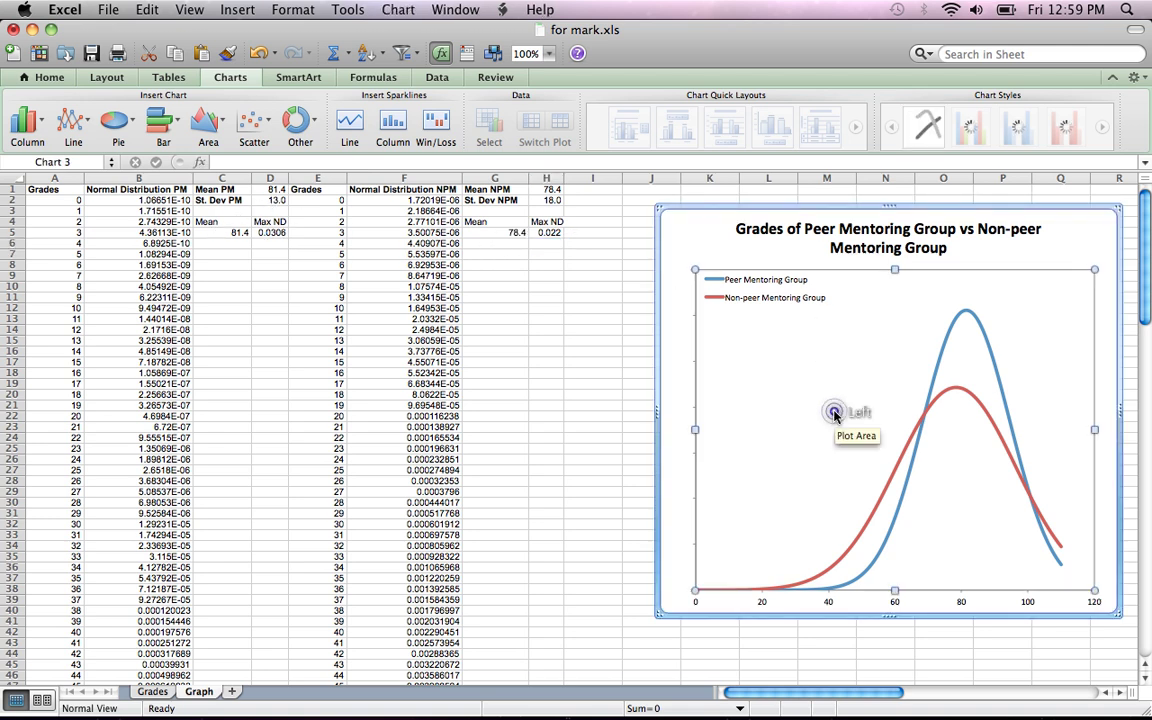
{"action": "right_click", "coordinate": [835, 413]}
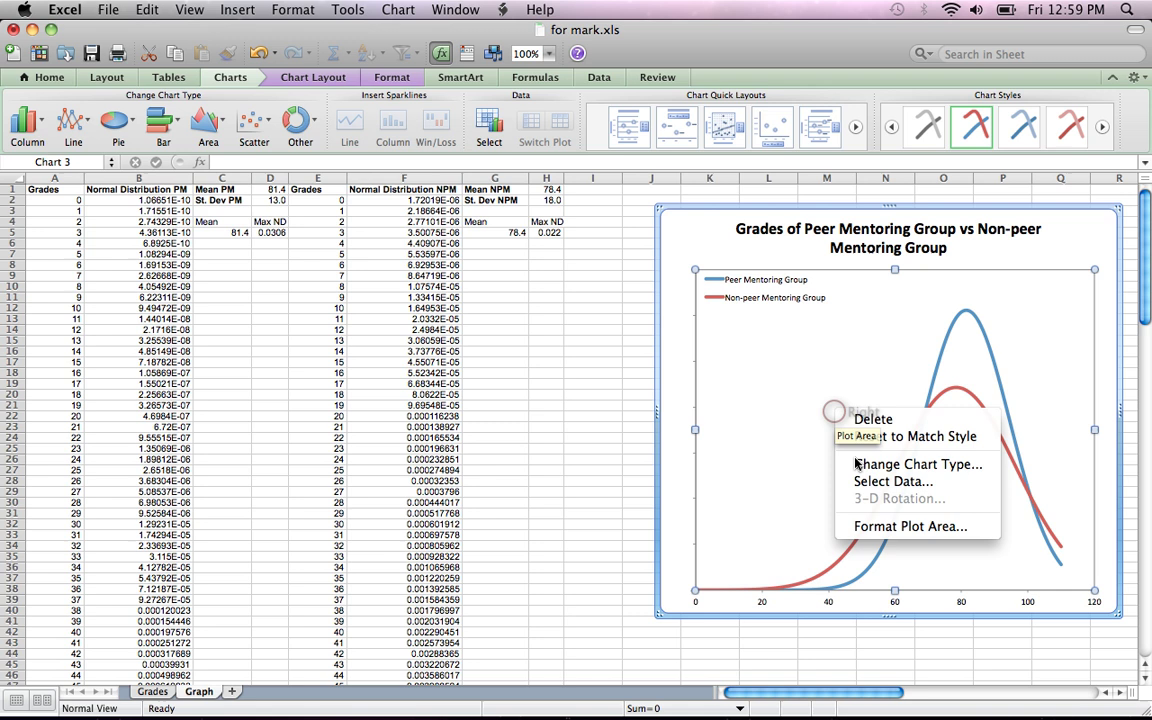
{"action": "left_click", "coordinate": [880, 481]}
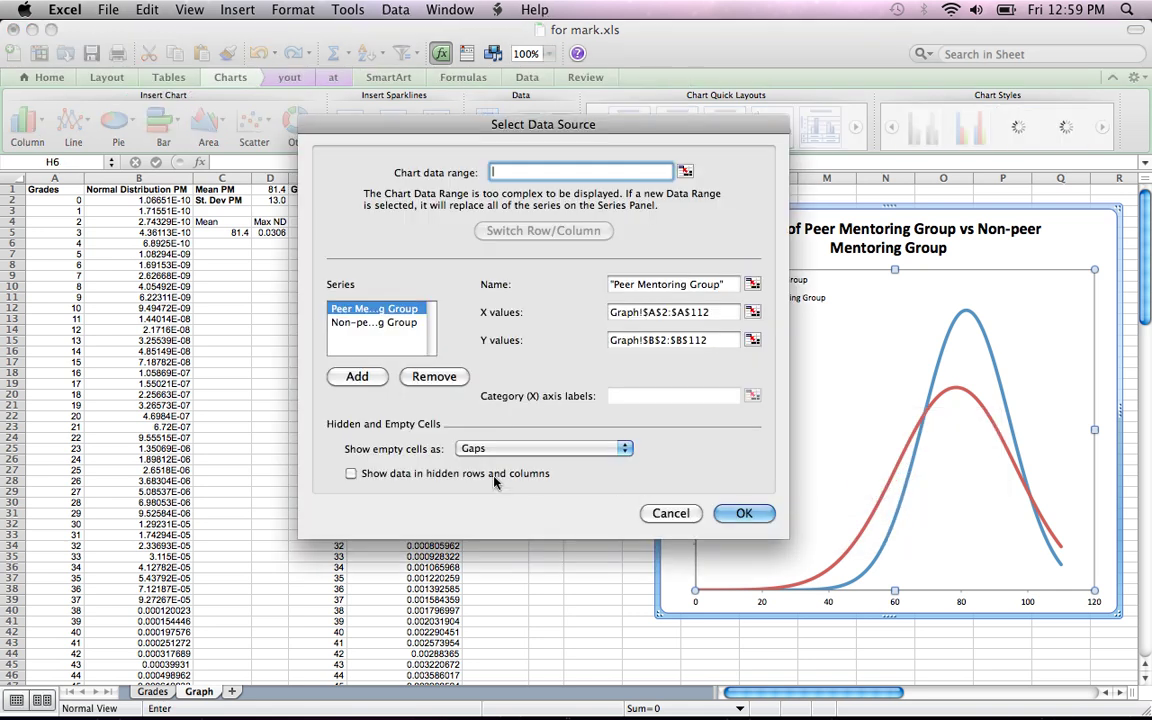
{"action": "left_click", "coordinate": [370, 378]}
{"action": "left_click", "coordinate": [673, 284]}
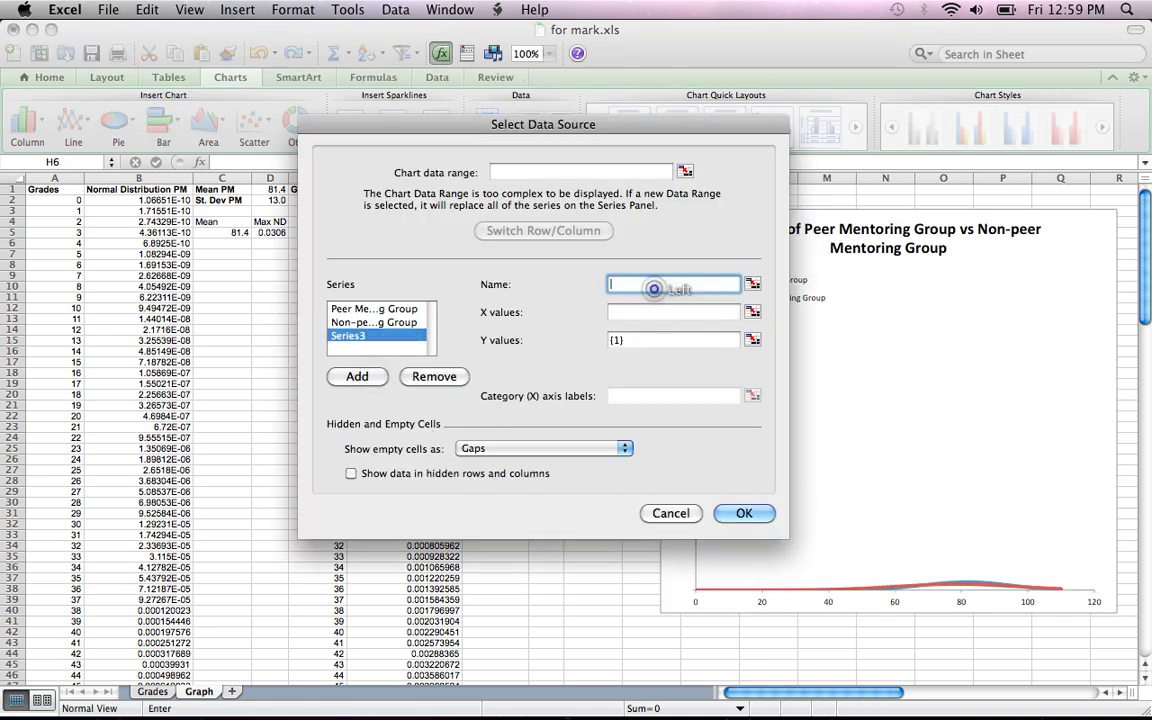
{"action": "type", "text": "Mean of PM"}
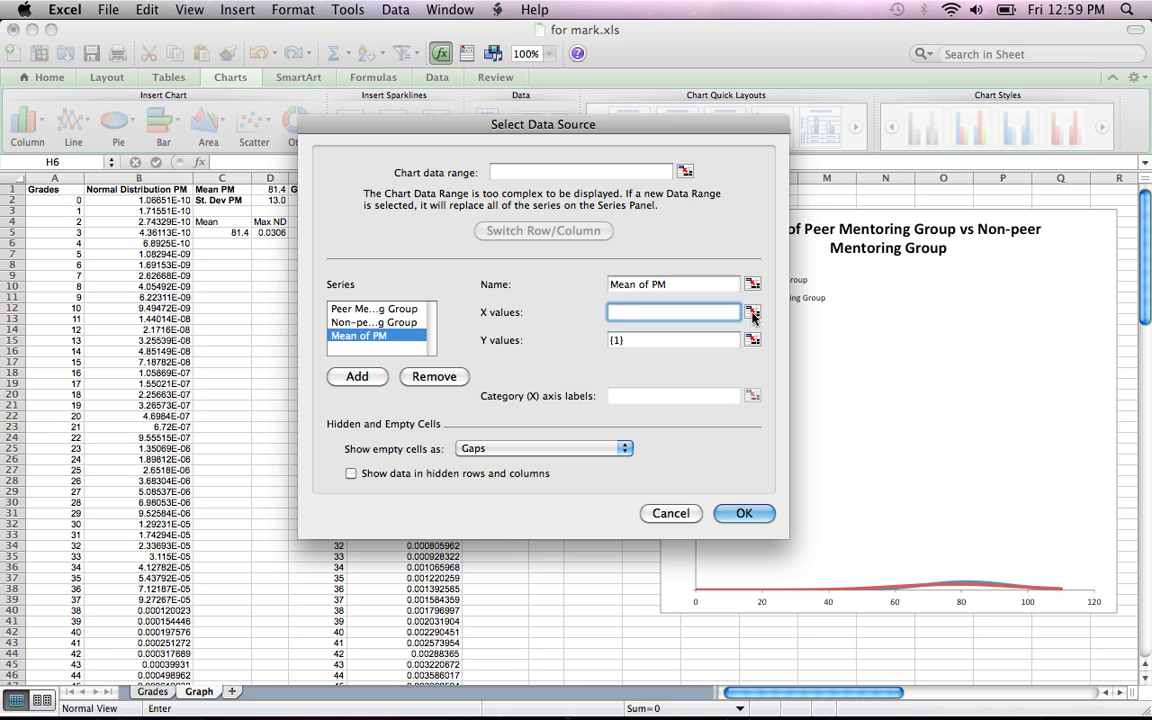
Set the Mean of PM series X value to C5 and Y value to D5
{"action": "left_click", "coordinate": [752, 312]}
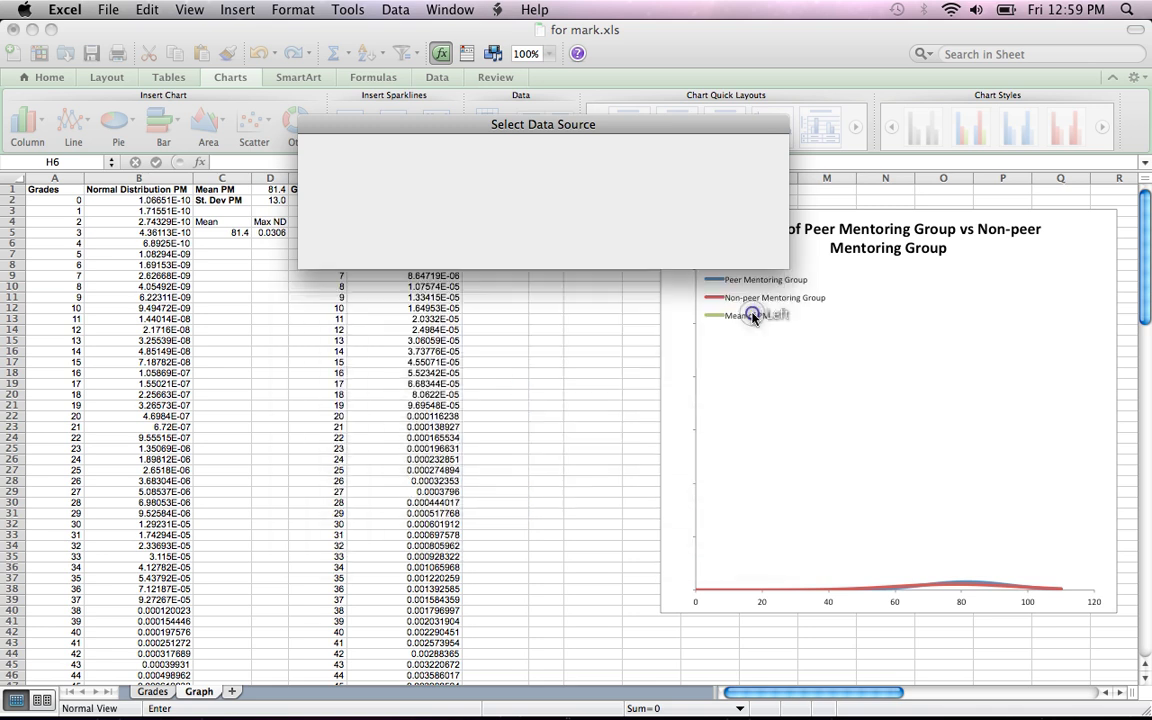
{"action": "left_click", "coordinate": [238, 233]}
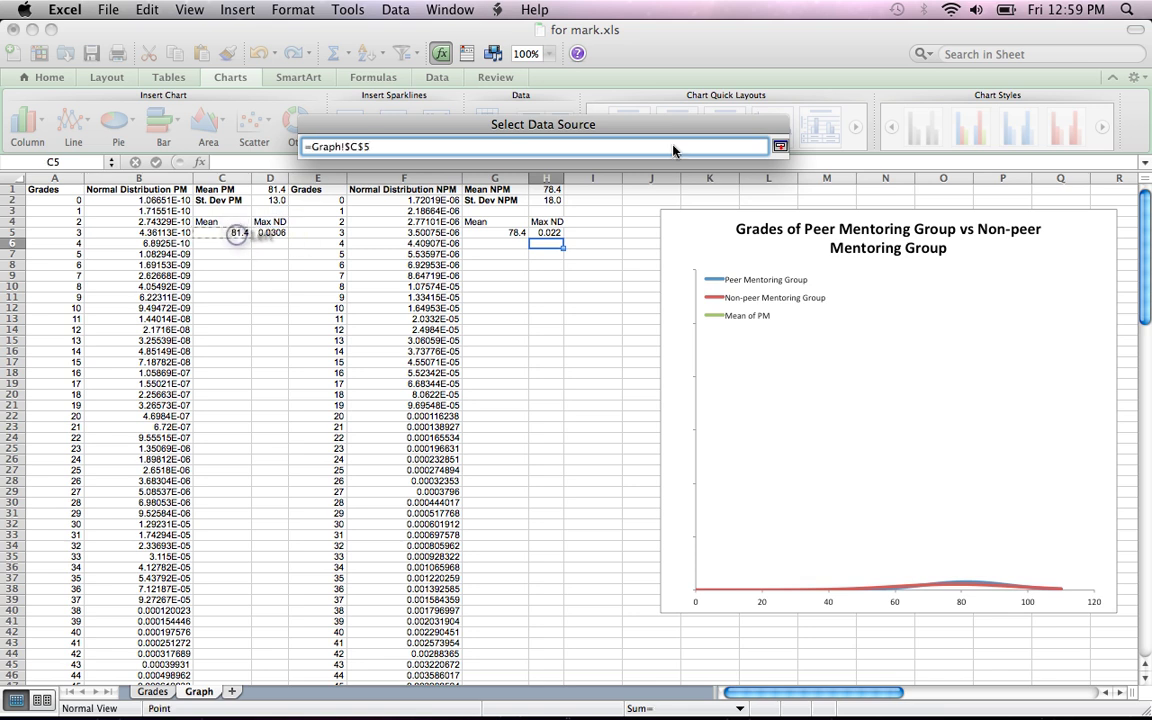
{"action": "left_click", "coordinate": [780, 146]}
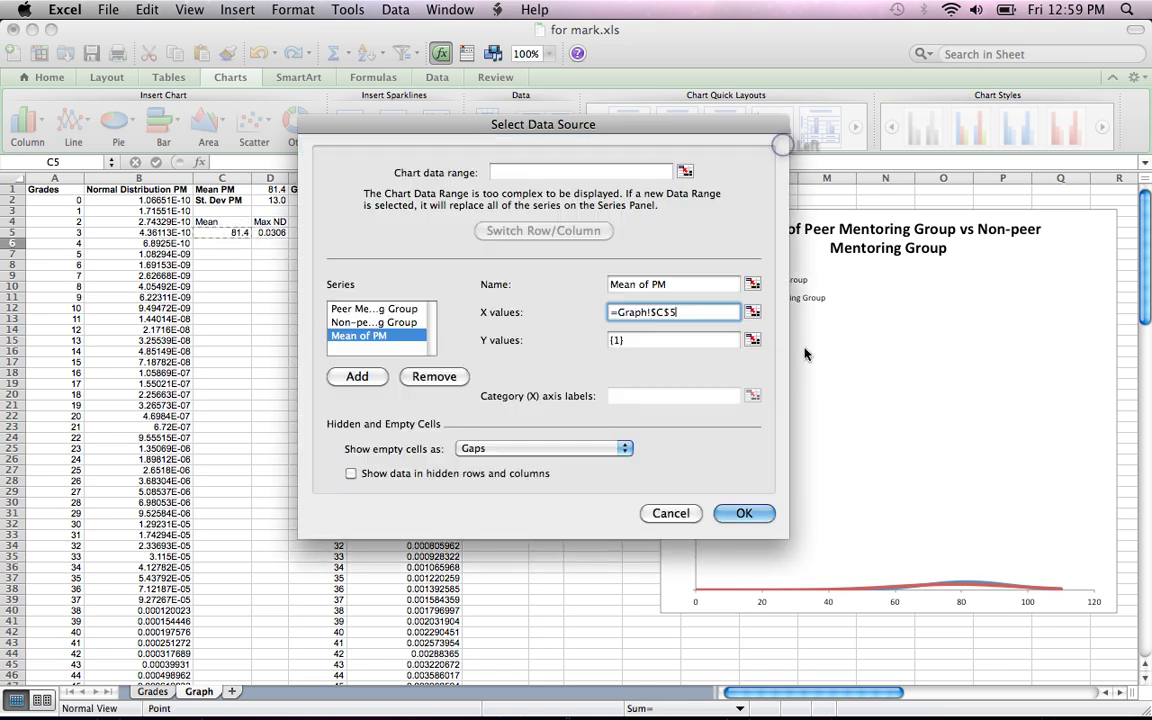
{"action": "left_click", "coordinate": [753, 340]}
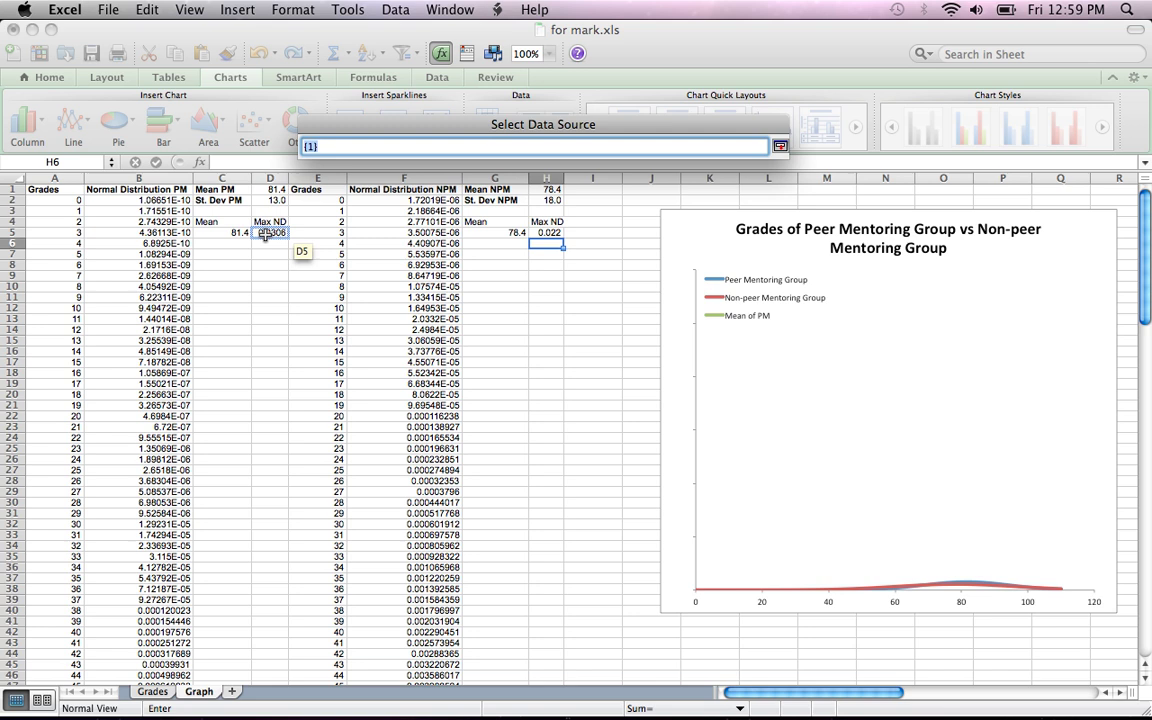
{"action": "left_click", "coordinate": [270, 233]}
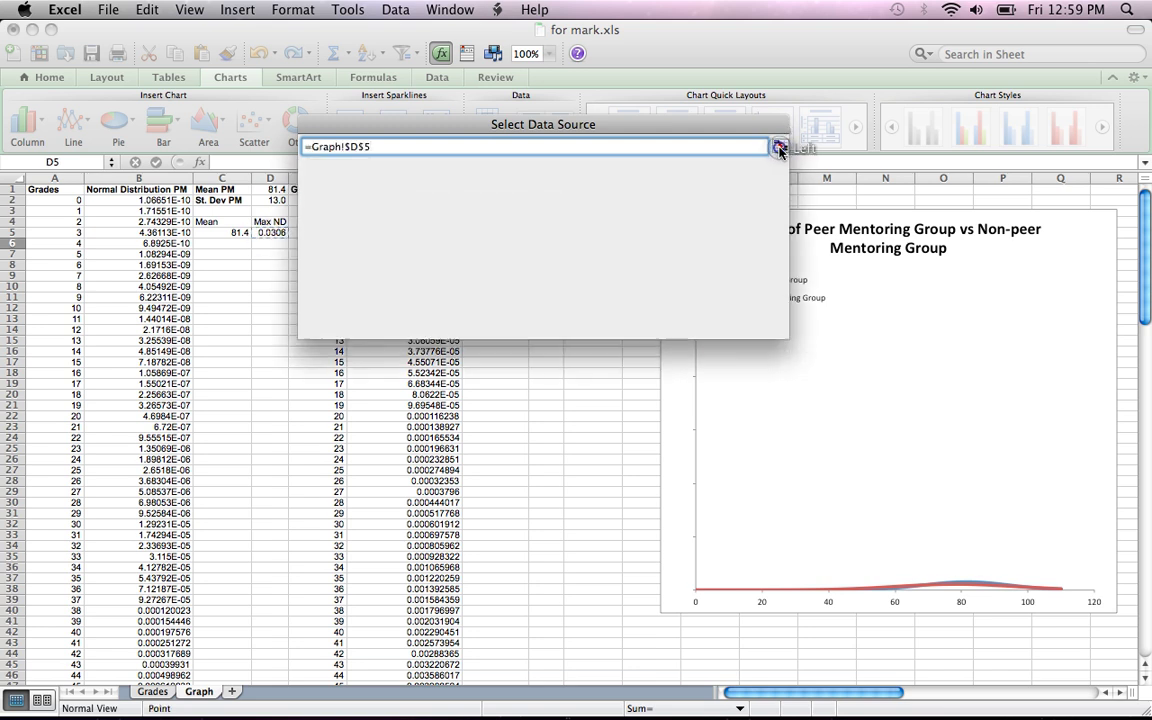
{"action": "left_click", "coordinate": [780, 148]}
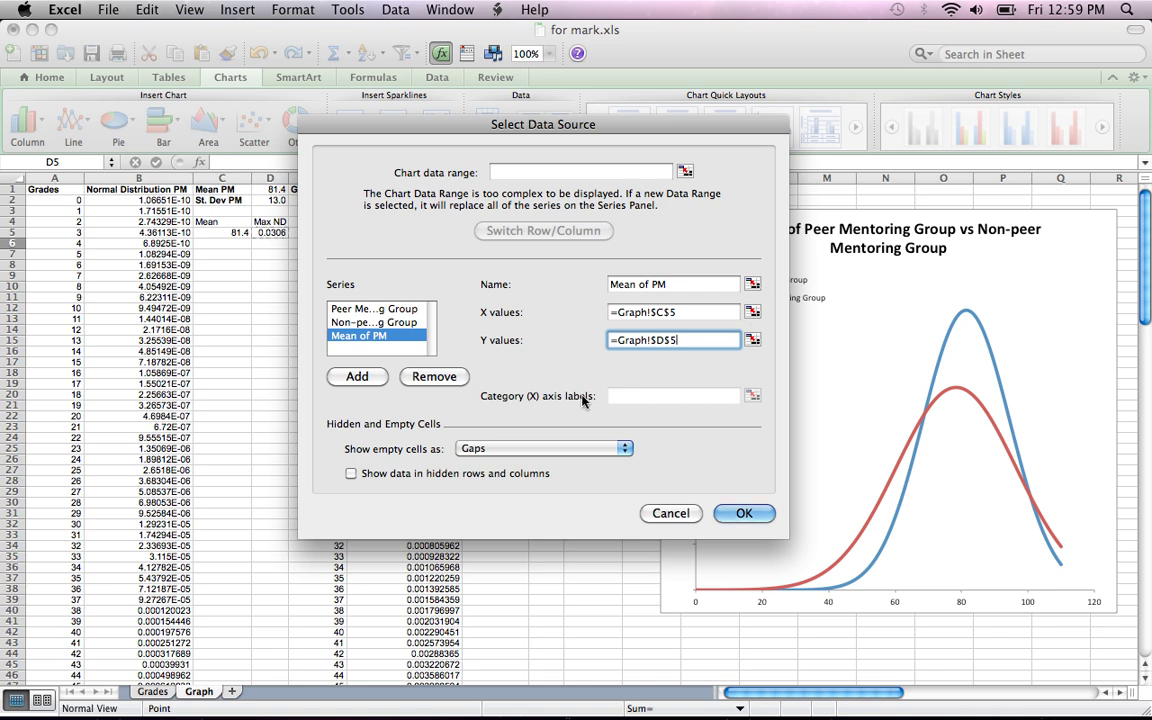
Add a Mean of NPM series with its X value taken from G5
{"action": "left_click", "coordinate": [357, 376]}
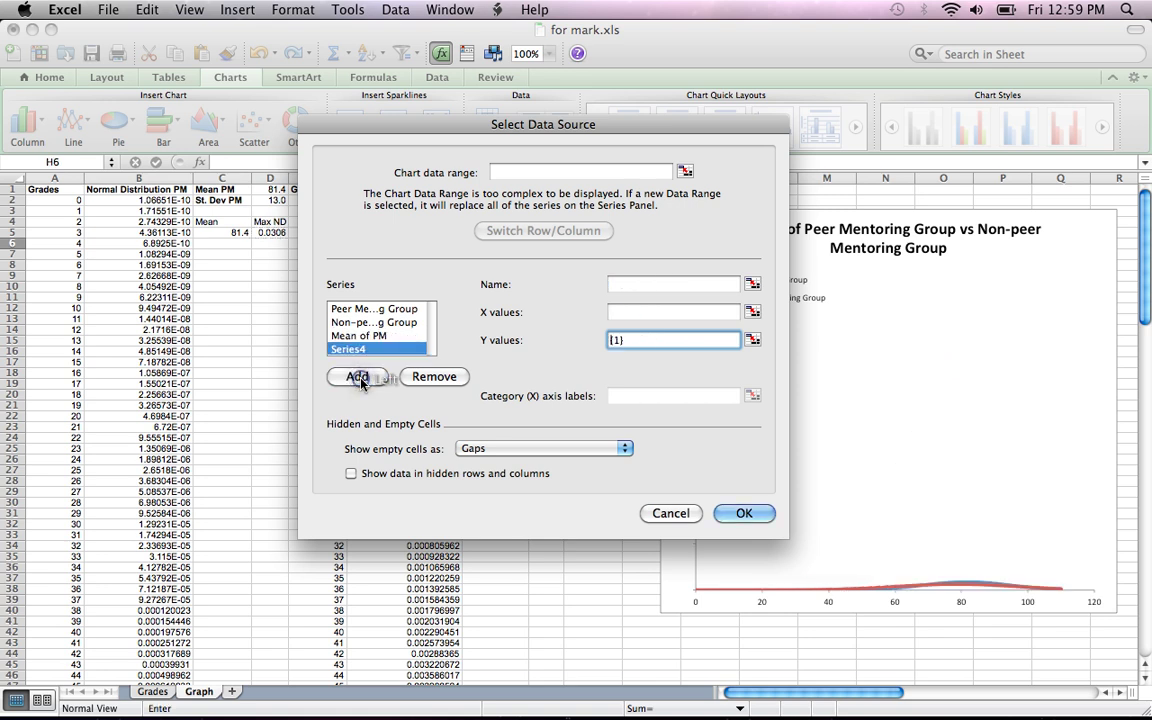
{"action": "left_click", "coordinate": [660, 284]}
{"action": "type", "text": "Mean of NPM"}
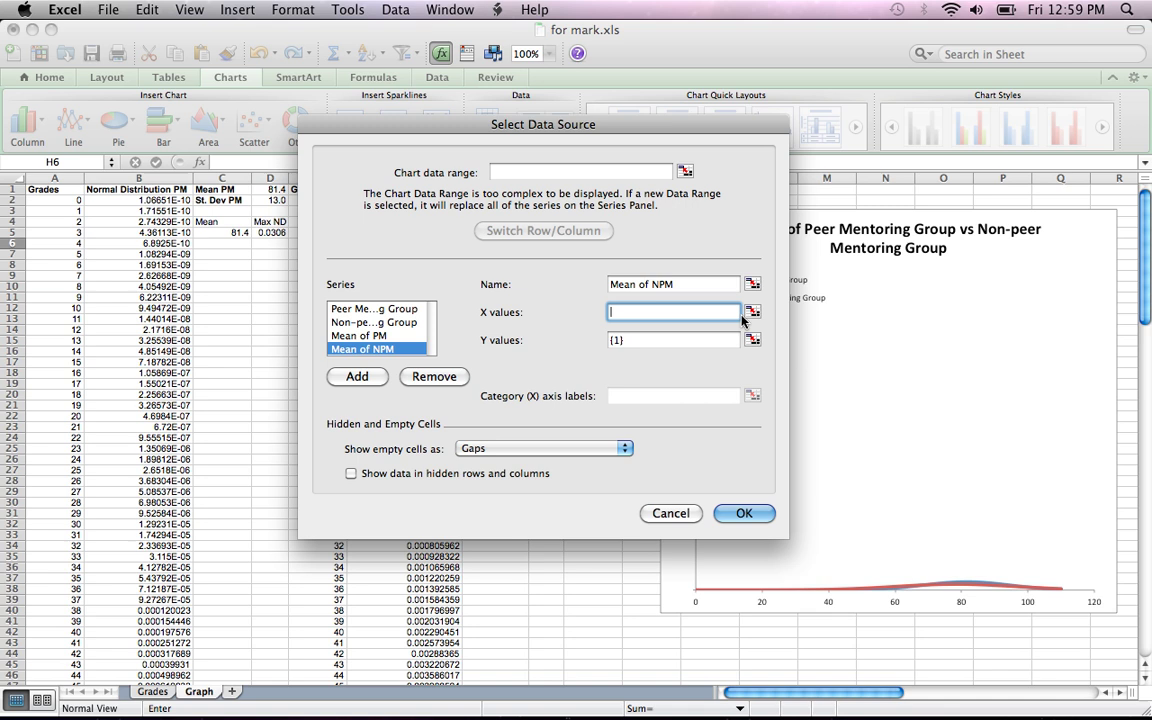
{"action": "left_click", "coordinate": [672, 312]}
{"action": "left_click", "coordinate": [752, 312]}
{"action": "left_click_drag", "start_coordinate": [550, 245], "coordinate": [563, 240]}
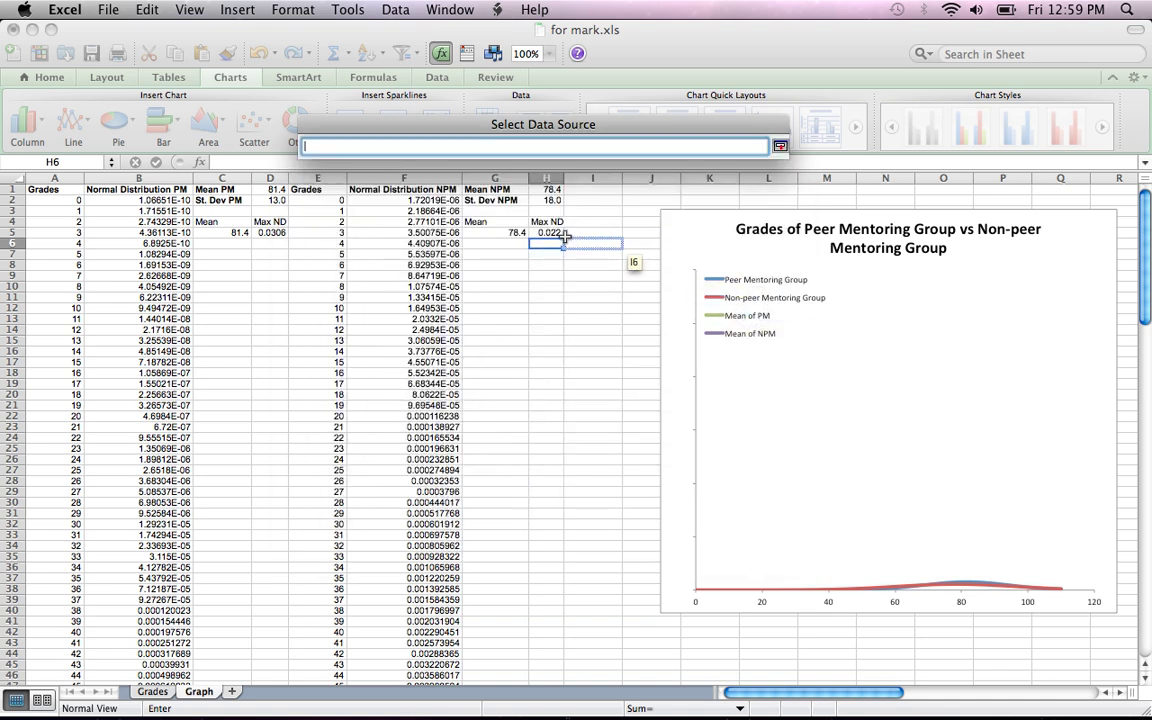
{"action": "left_click", "coordinate": [505, 233]}
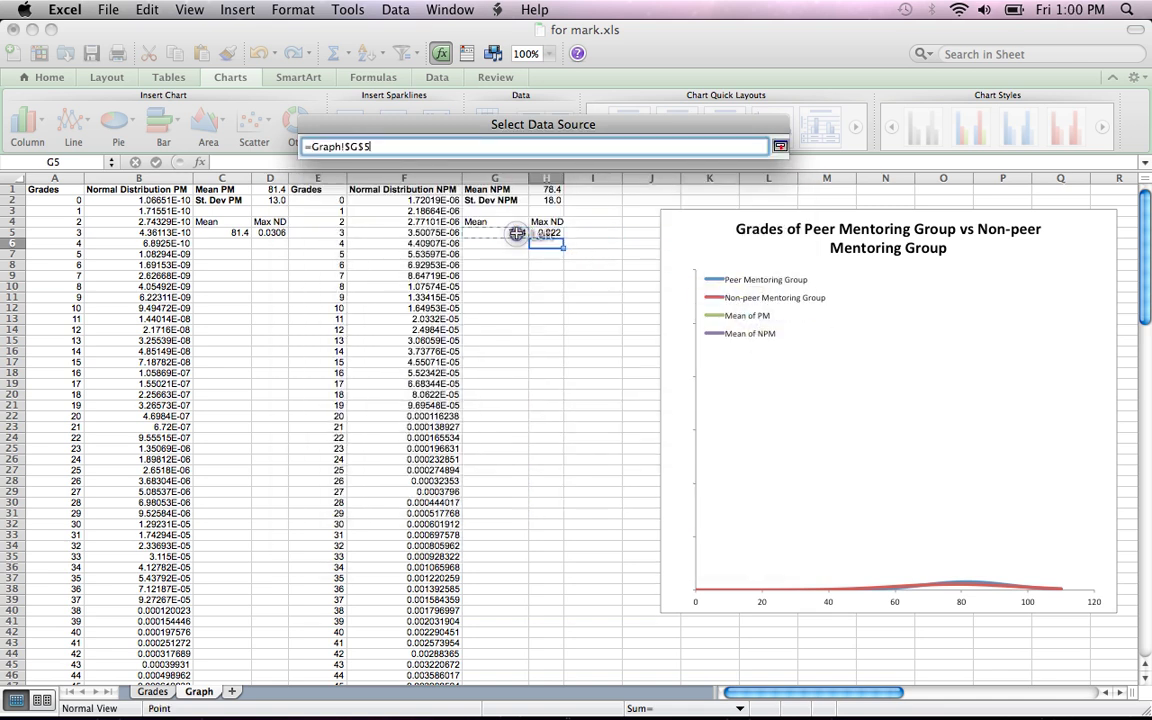
{"action": "left_click", "coordinate": [780, 146]}
Set the Mean of NPM Y value to H5 and confirm the series
{"action": "left_click", "coordinate": [752, 341]}
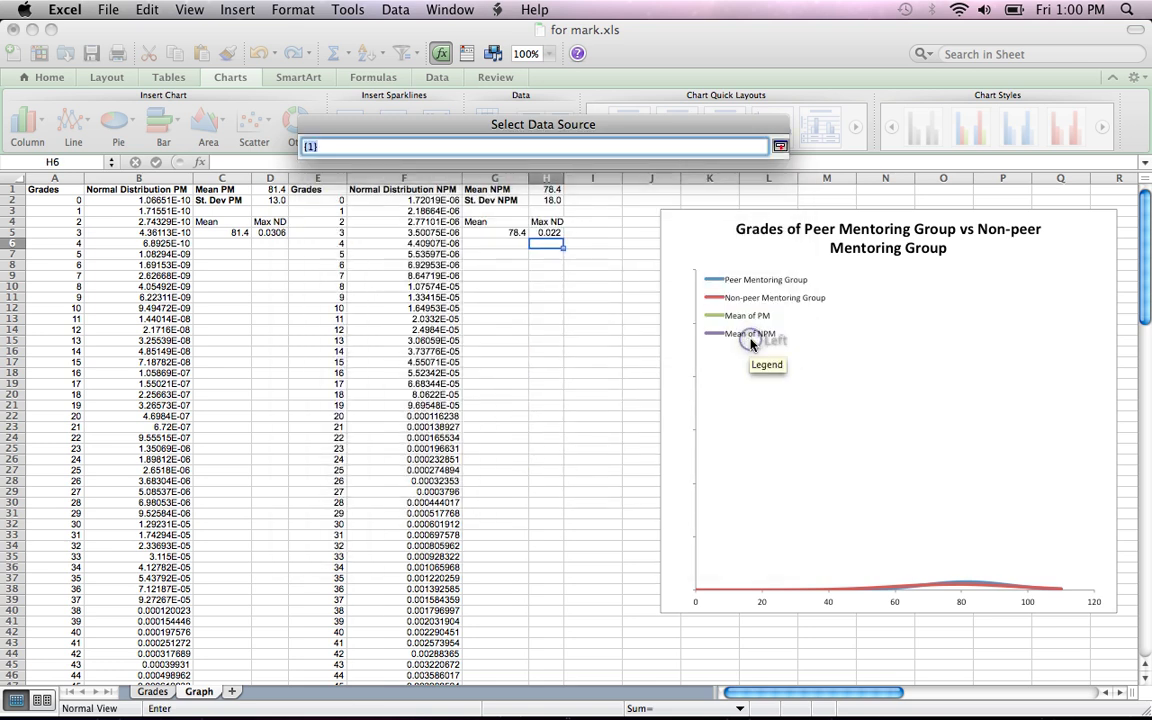
{"action": "left_click", "coordinate": [548, 236]}
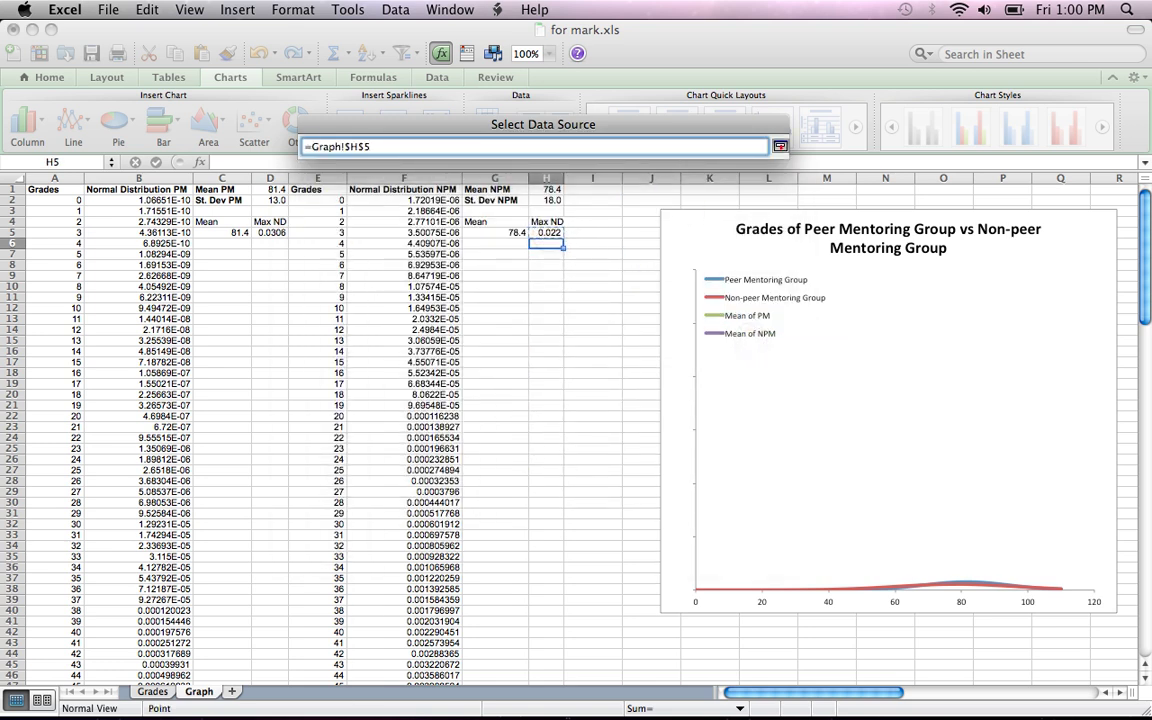
{"action": "left_click", "coordinate": [780, 147]}
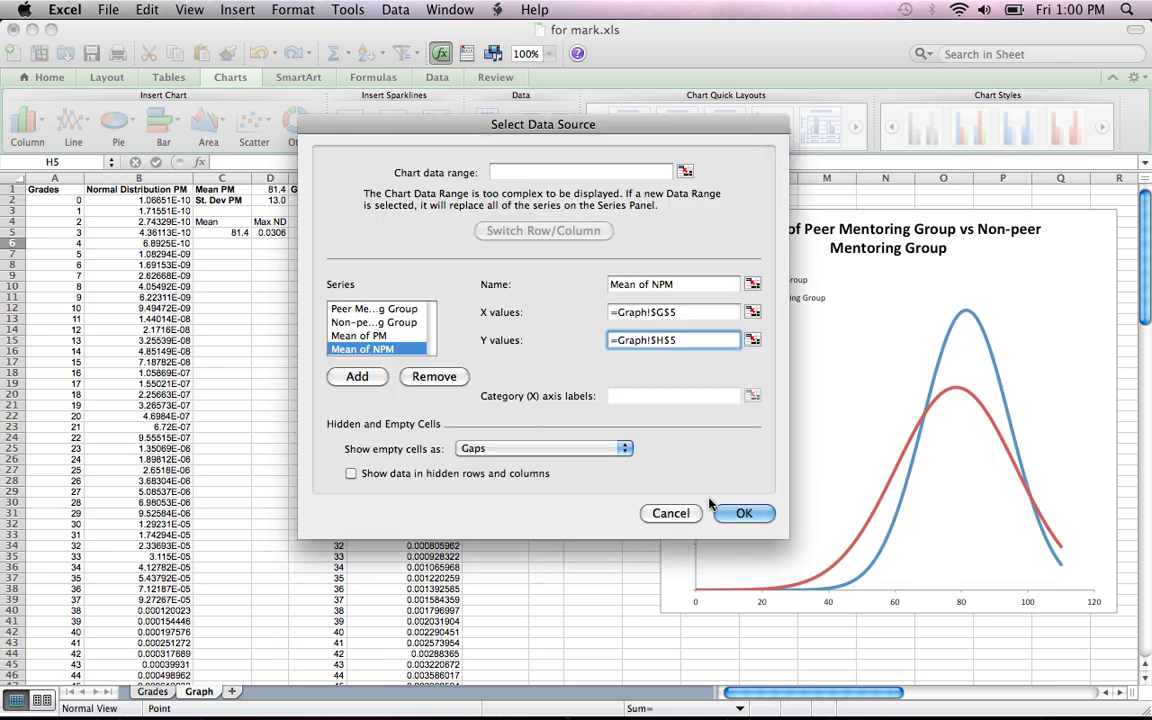
{"action": "left_click", "coordinate": [742, 513]}
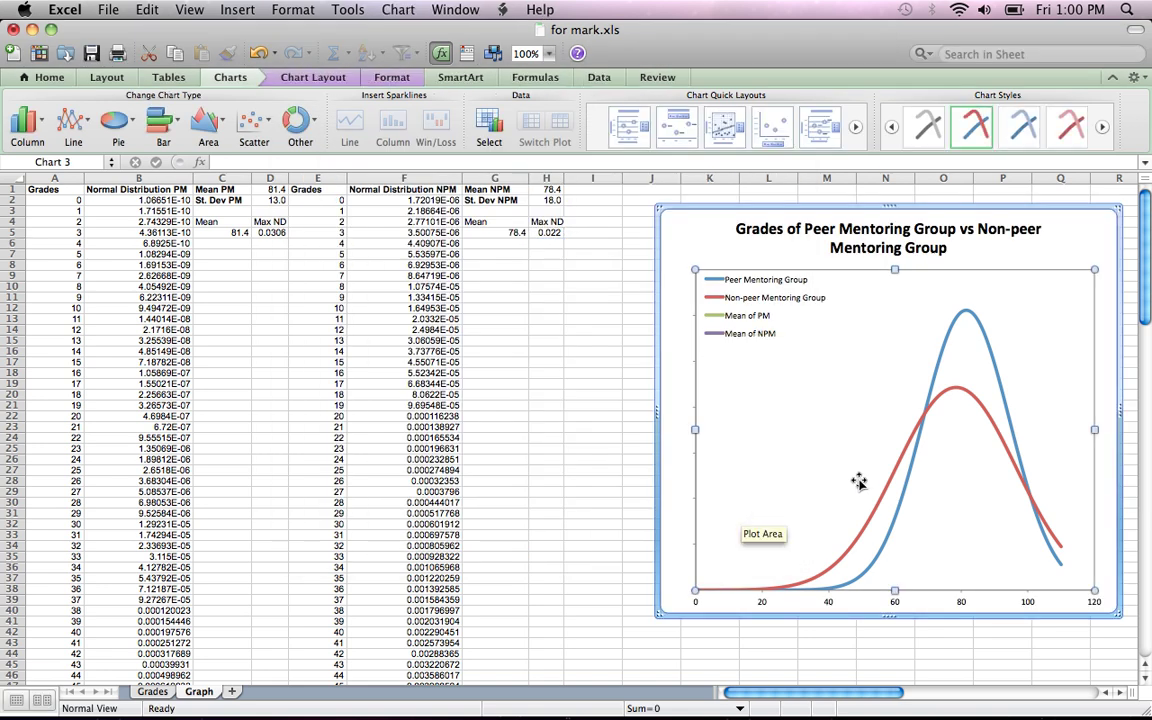
Delete the Mean of NPM and Mean of PM legend entries, leaving only the group curves
{"action": "left_click", "coordinate": [756, 338]}
{"action": "right_click", "coordinate": [756, 338]}
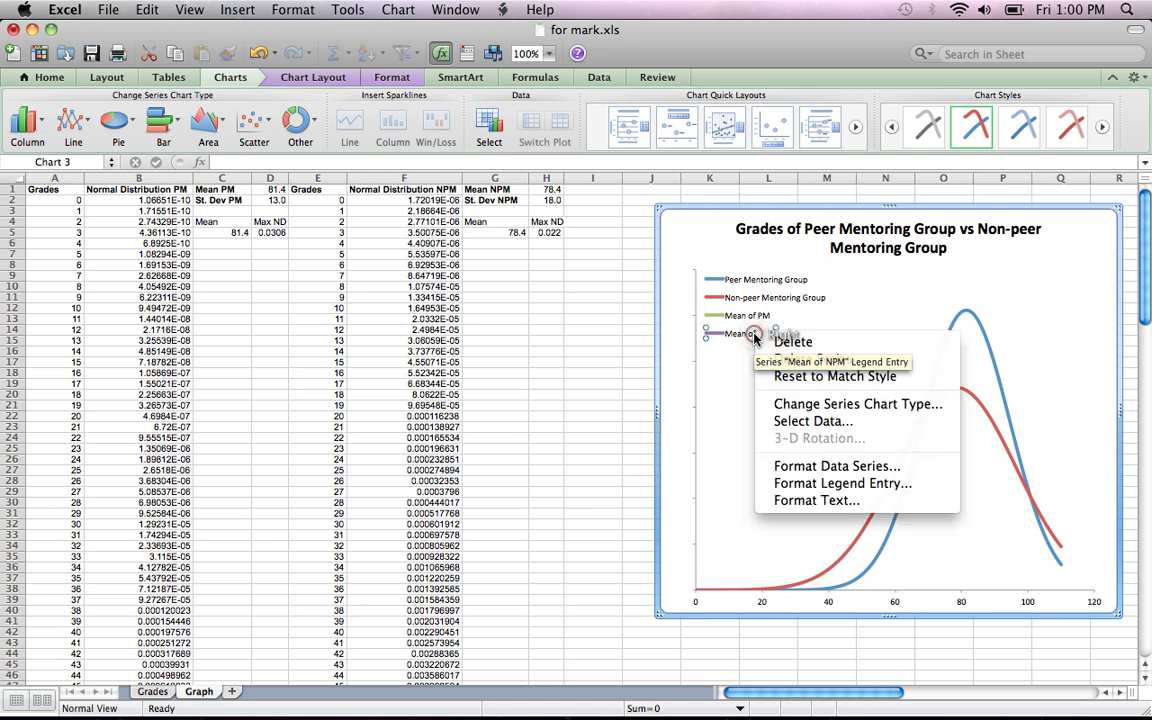
{"action": "left_click", "coordinate": [780, 342]}
{"action": "left_click", "coordinate": [742, 318]}
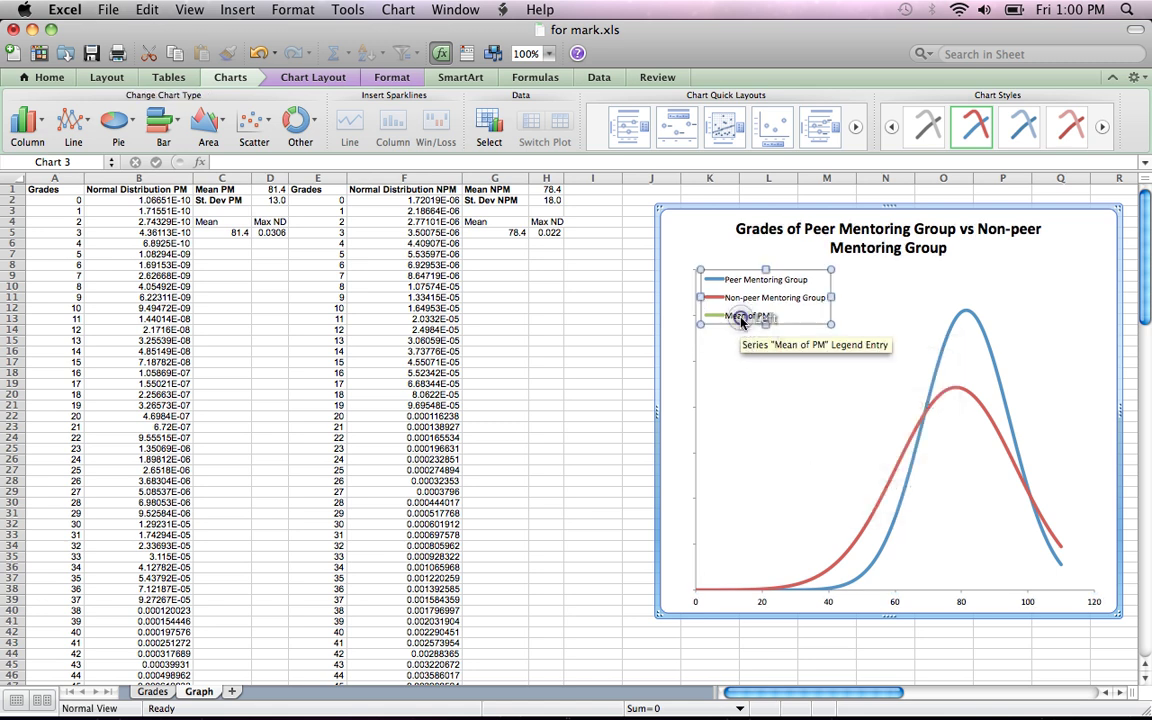
{"action": "left_click", "coordinate": [747, 318]}
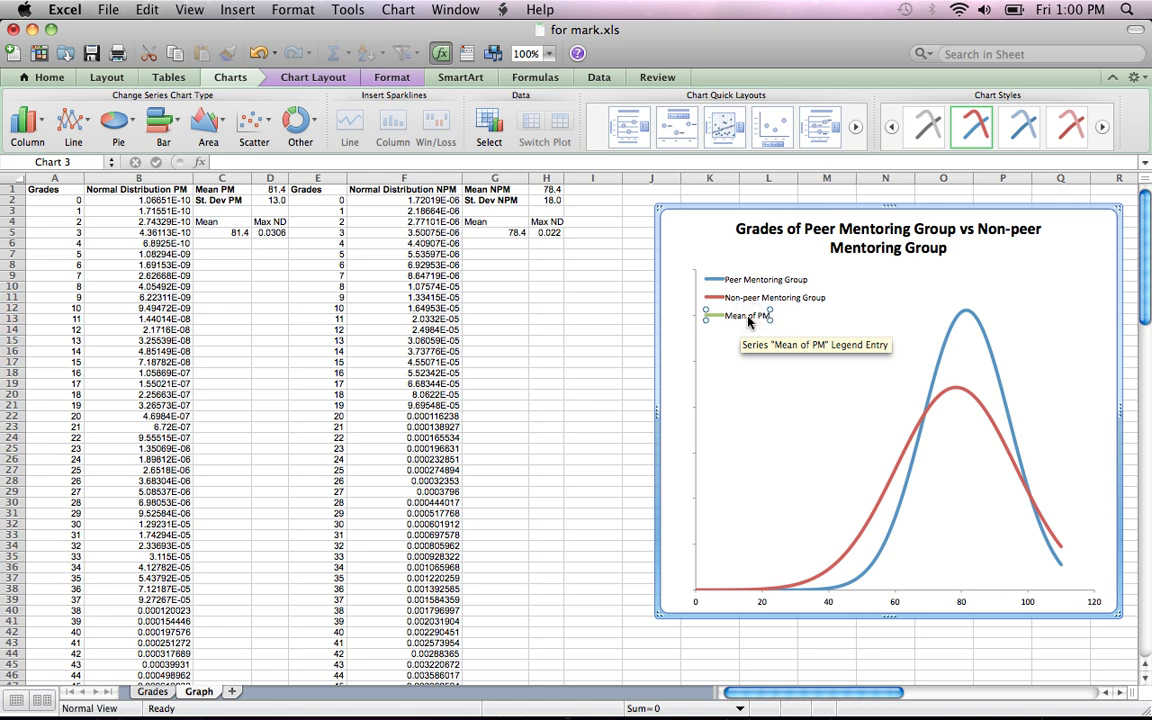
{"action": "right_click", "coordinate": [747, 318]}
{"action": "left_click", "coordinate": [786, 325]}
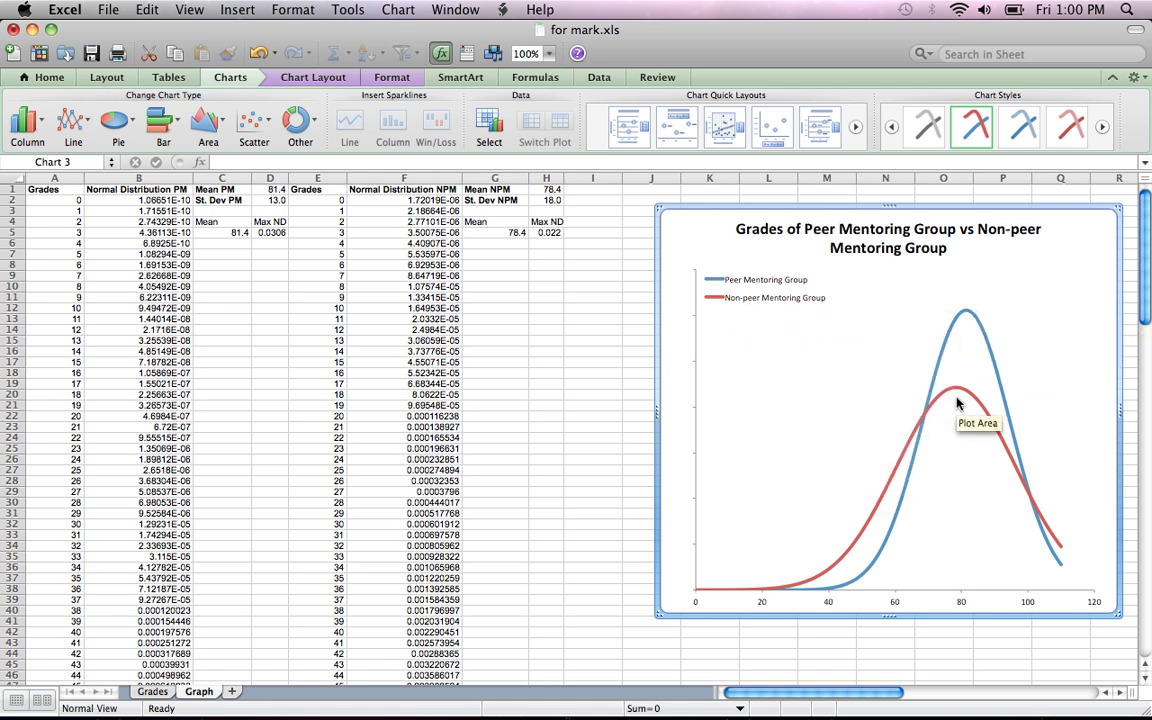
{"action": "mouse_move", "coordinate": [967, 314]}
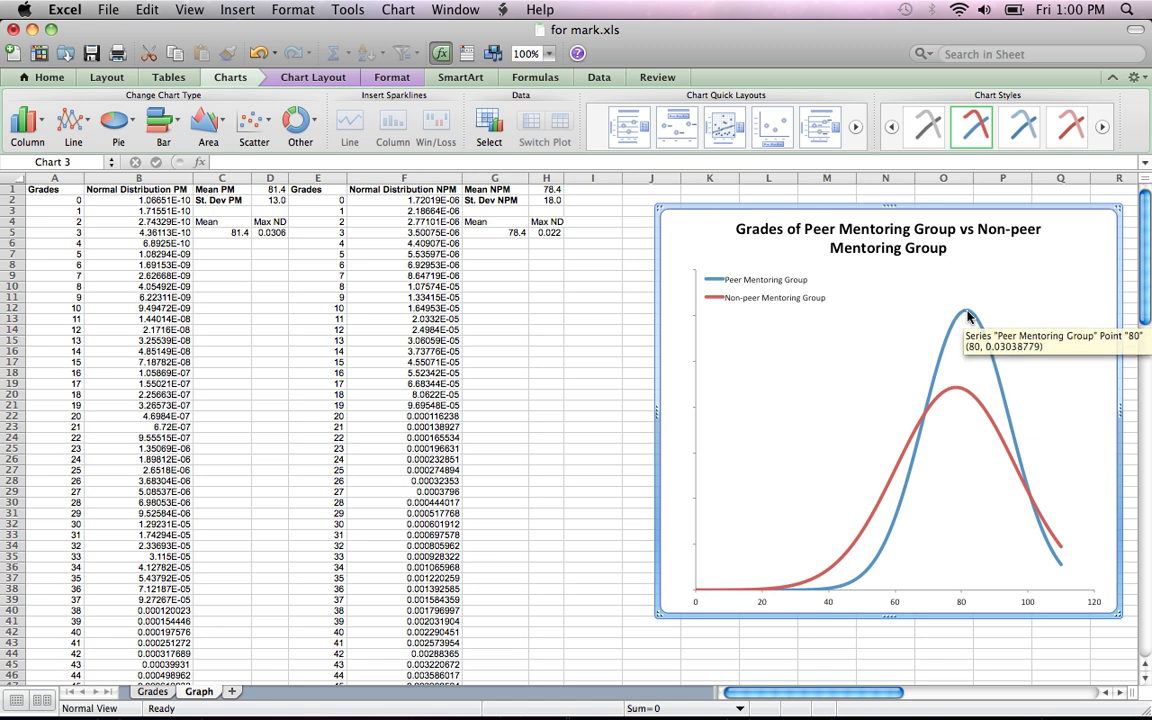
Give the Mean of PM point a Minus Y error bar, dropping a line at 81.4
{"action": "left_click", "coordinate": [967, 315]}
{"action": "left_click", "coordinate": [967, 315]}
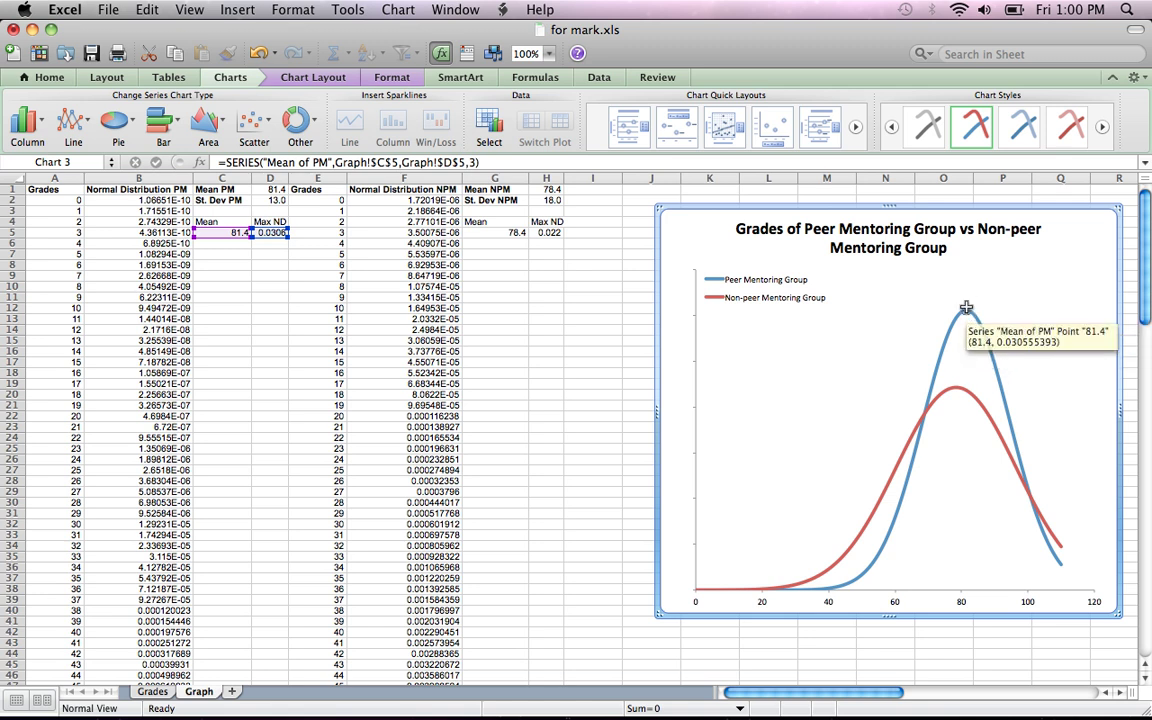
{"action": "right_click", "coordinate": [966, 308]}
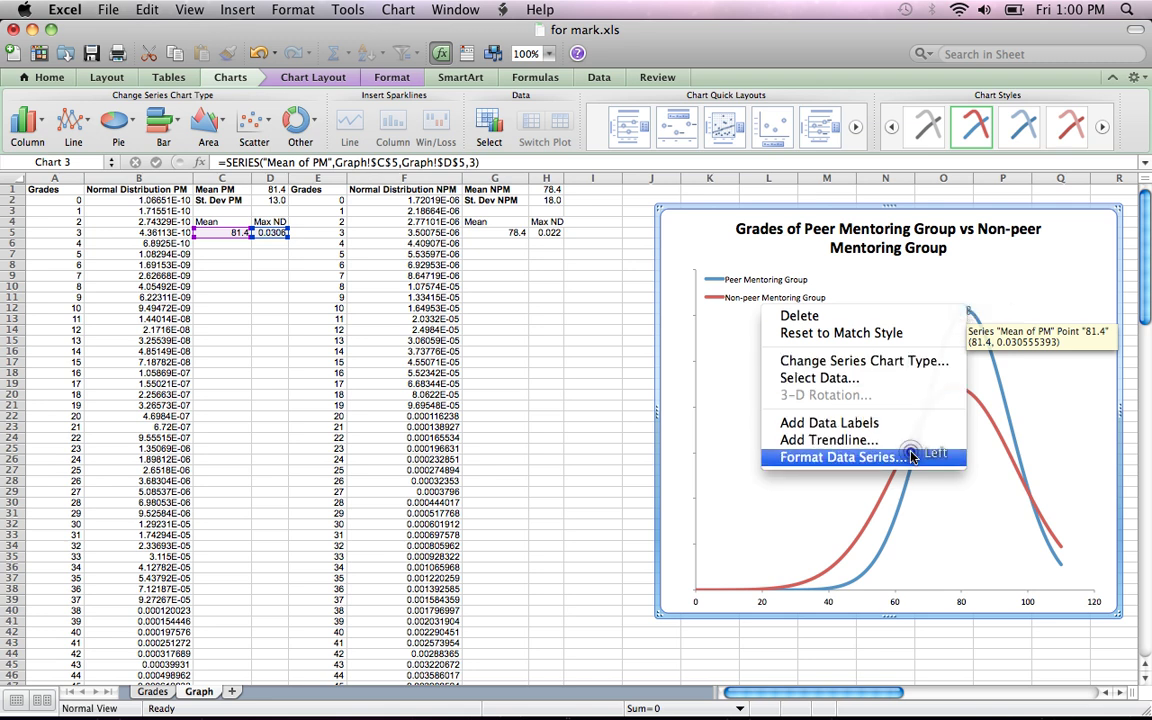
{"action": "left_click", "coordinate": [880, 457]}
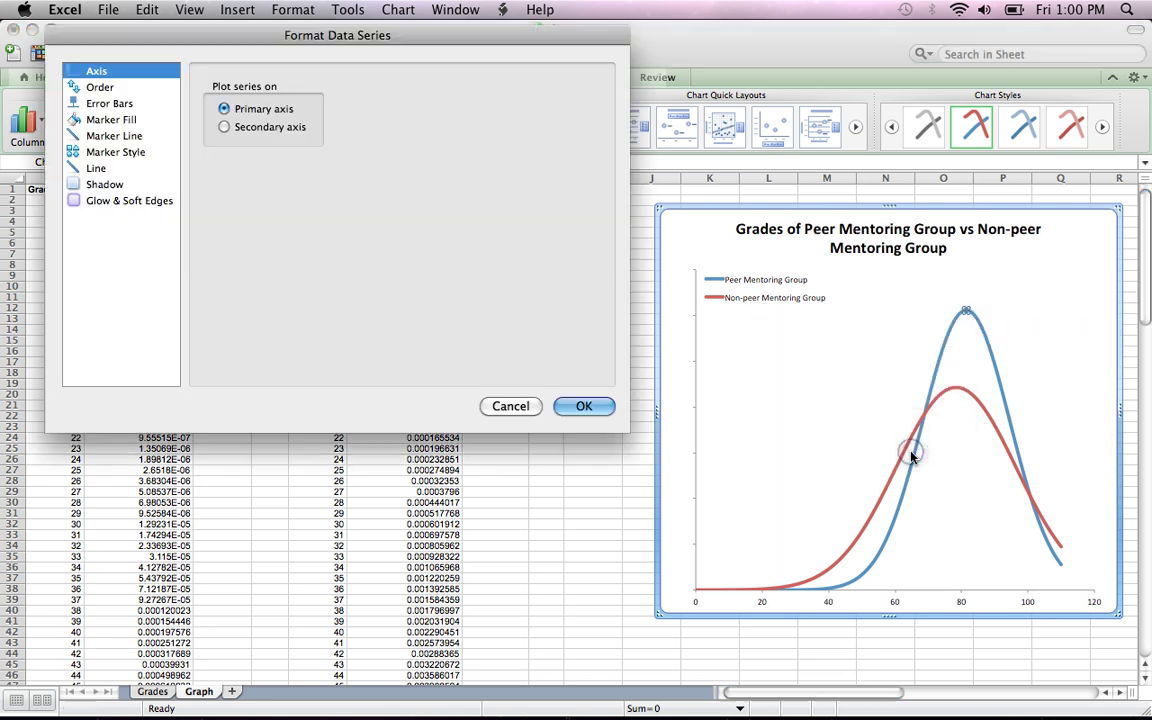
{"action": "left_click", "coordinate": [110, 103]}
{"action": "left_click", "coordinate": [437, 61]}
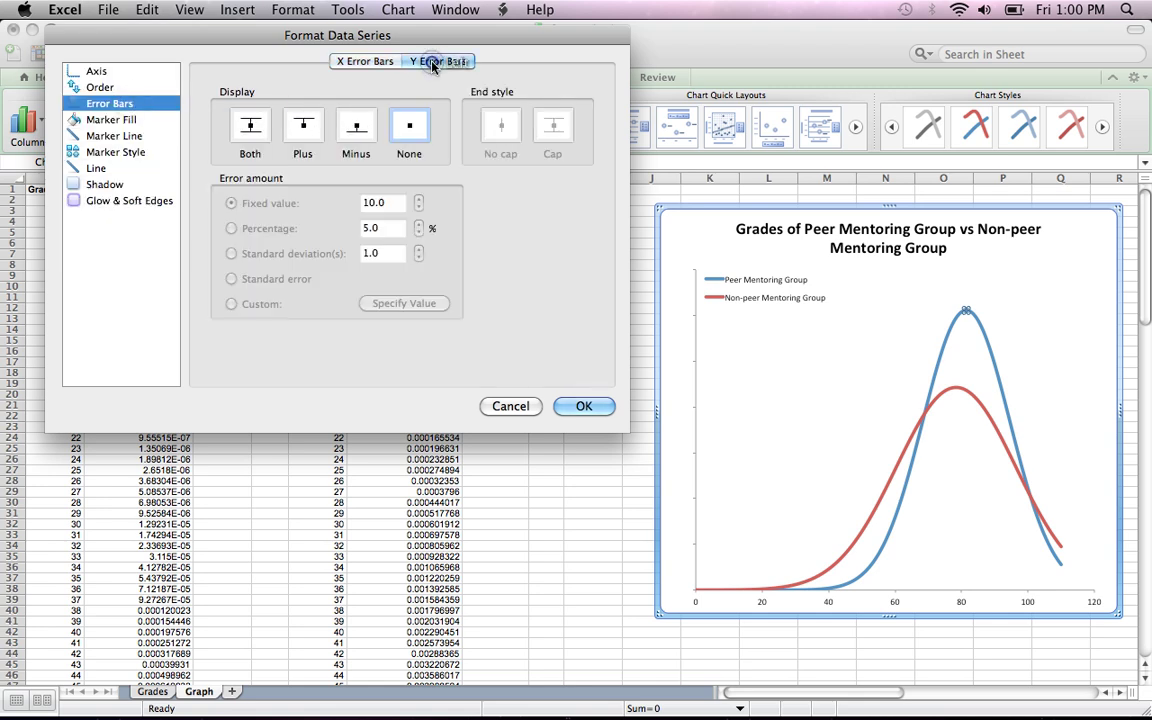
{"action": "left_click", "coordinate": [356, 128]}
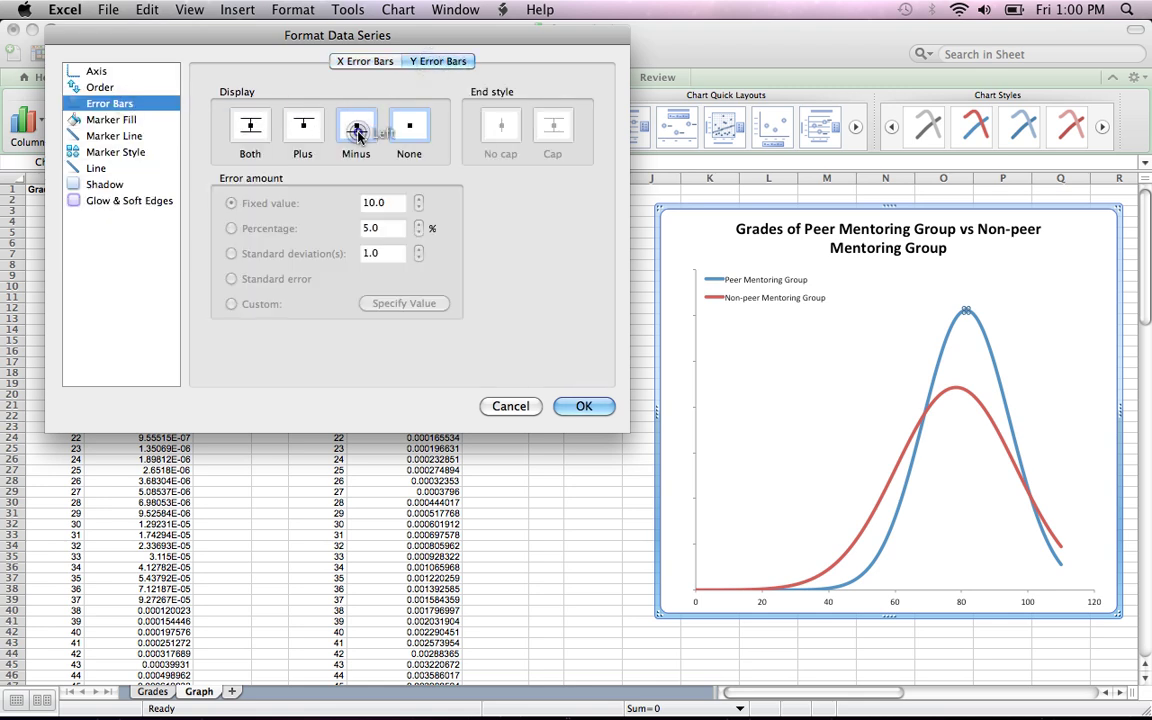
{"action": "left_click", "coordinate": [584, 406]}
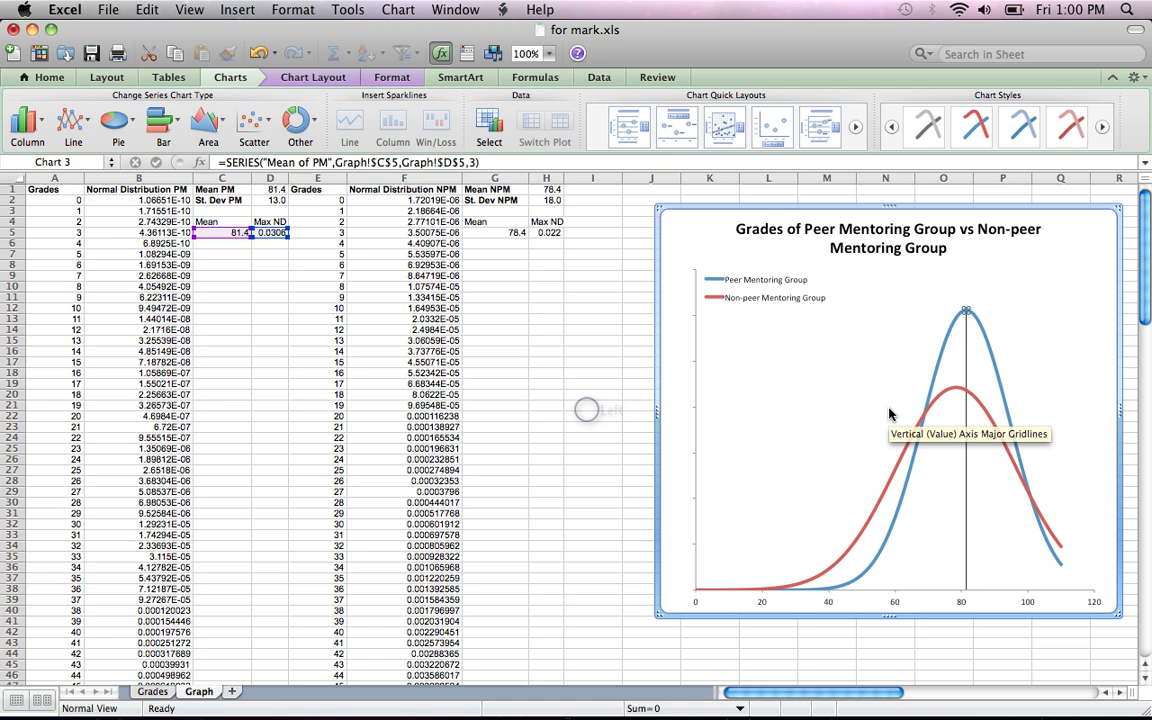
Give the Mean of NPM point a Minus Y error bar, drawing the 78.4 mean line
{"action": "left_click", "coordinate": [955, 390]}
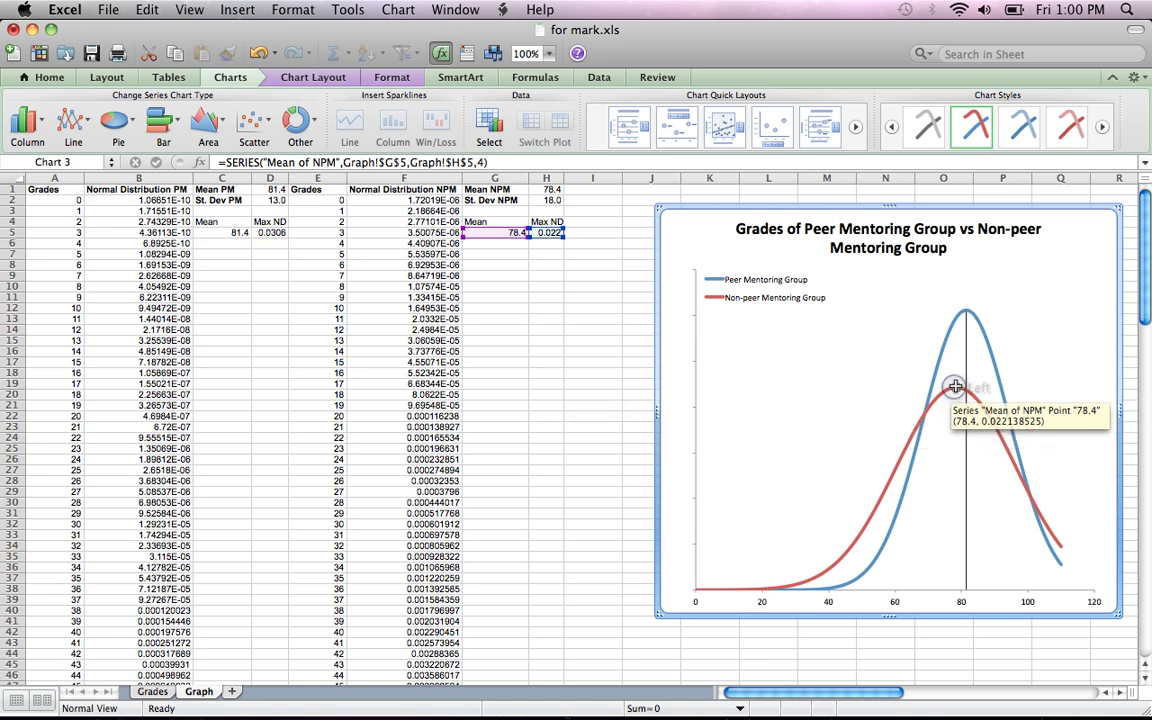
{"action": "right_click", "coordinate": [955, 390]}
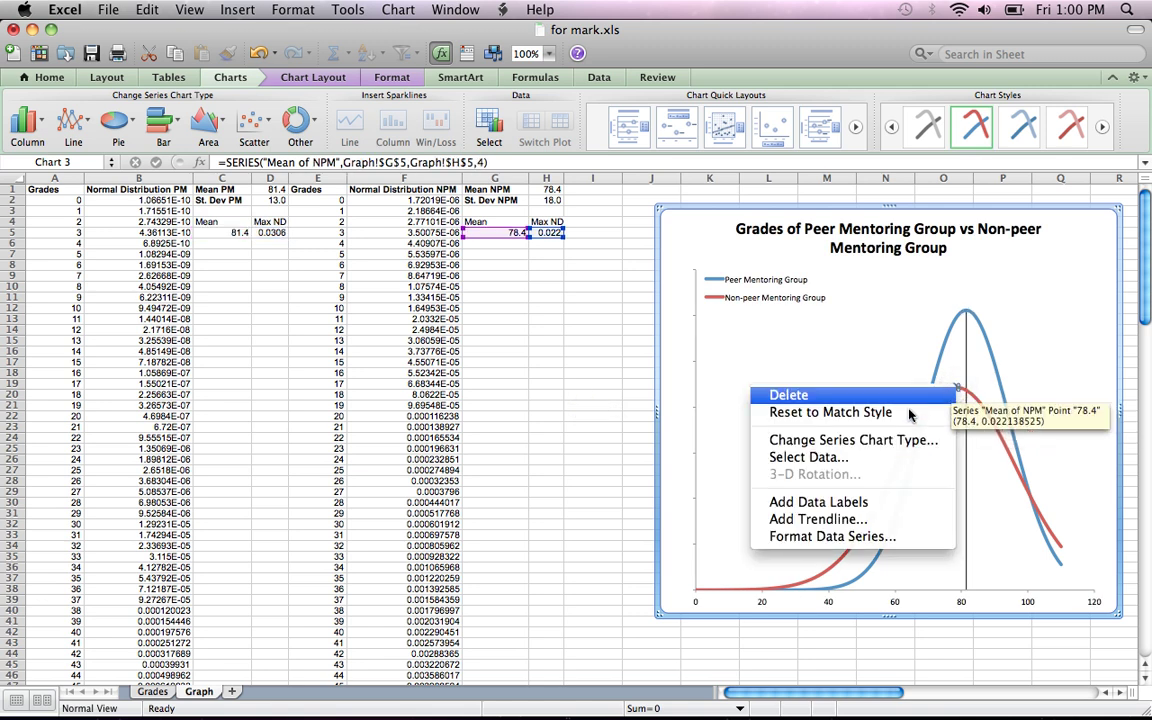
{"action": "left_click", "coordinate": [891, 537]}
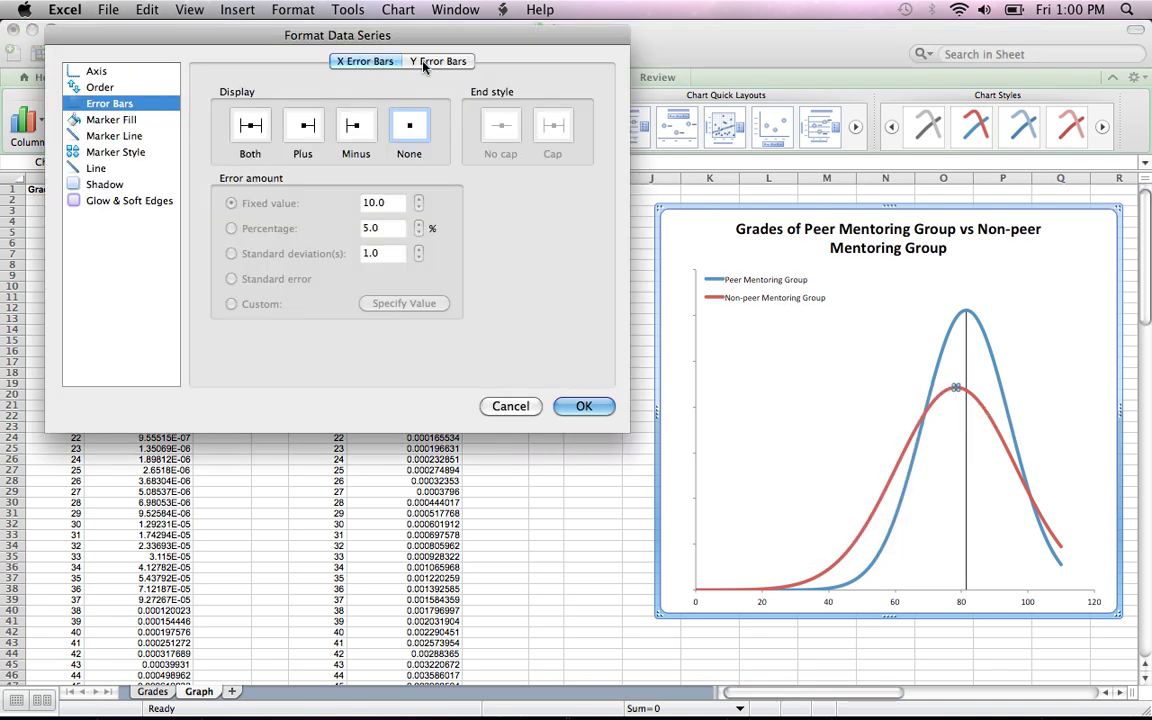
{"action": "left_click", "coordinate": [437, 61]}
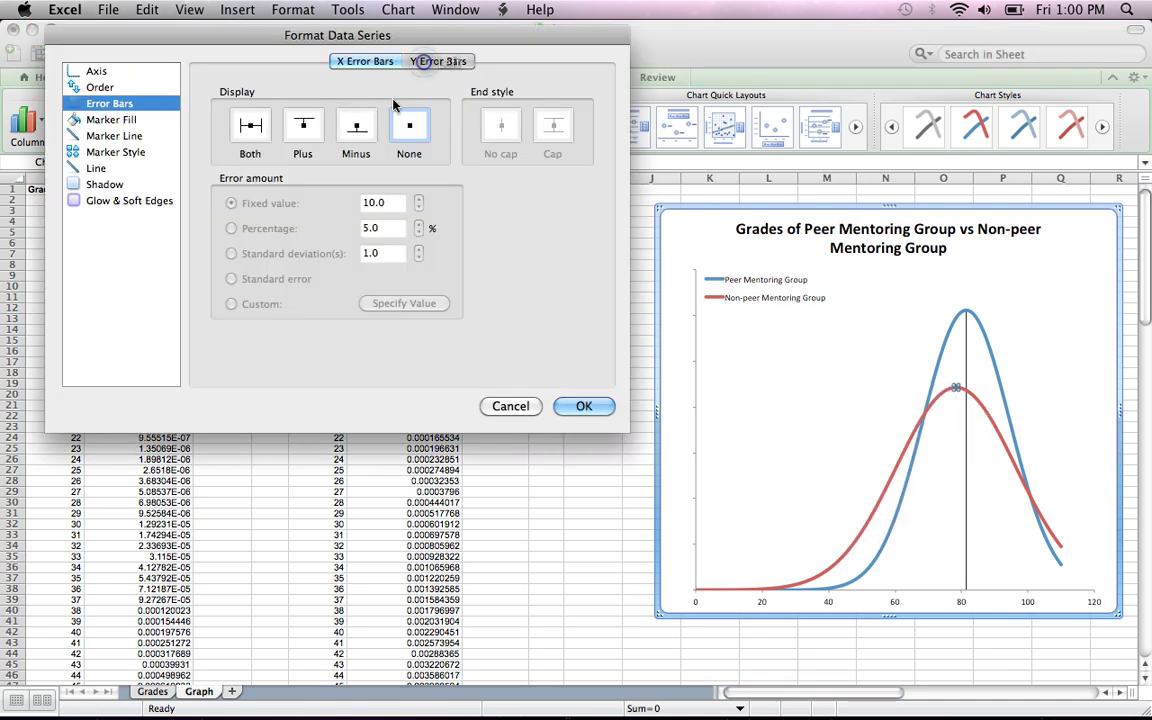
{"action": "left_click", "coordinate": [356, 126]}
{"action": "left_click", "coordinate": [580, 405]}
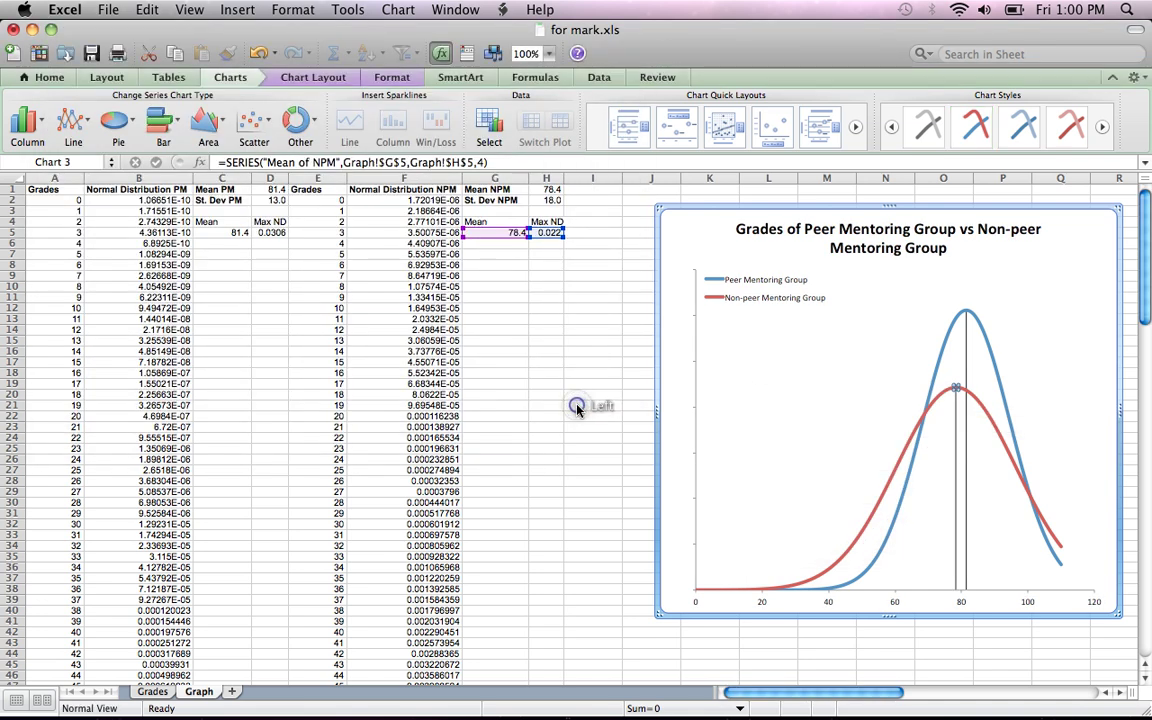
{"action": "key", "text": "Escape"}
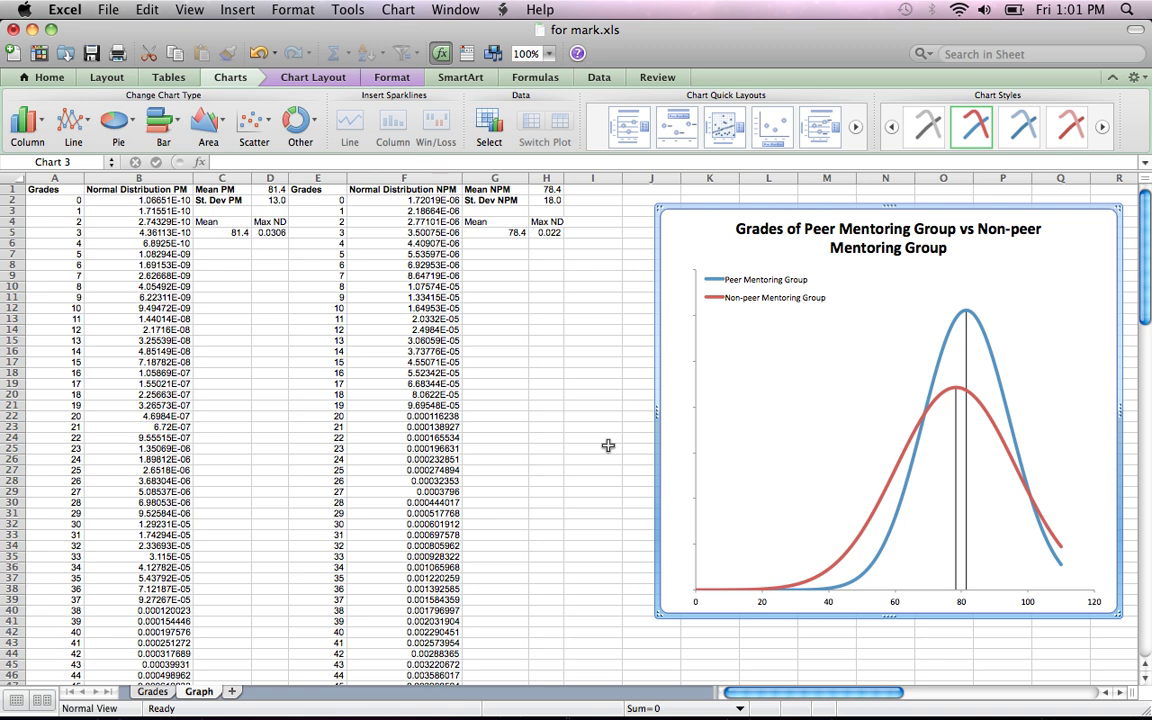
{"action": "right_click", "coordinate": [960, 602]}
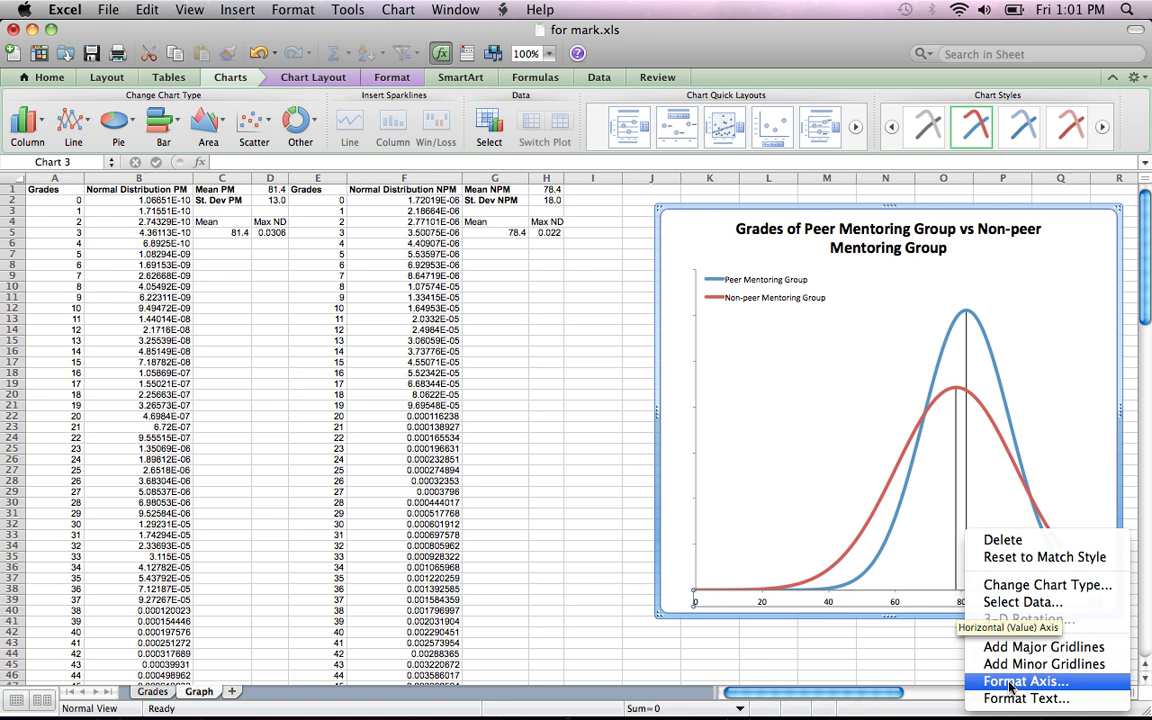
{"action": "left_click", "coordinate": [669, 560]}
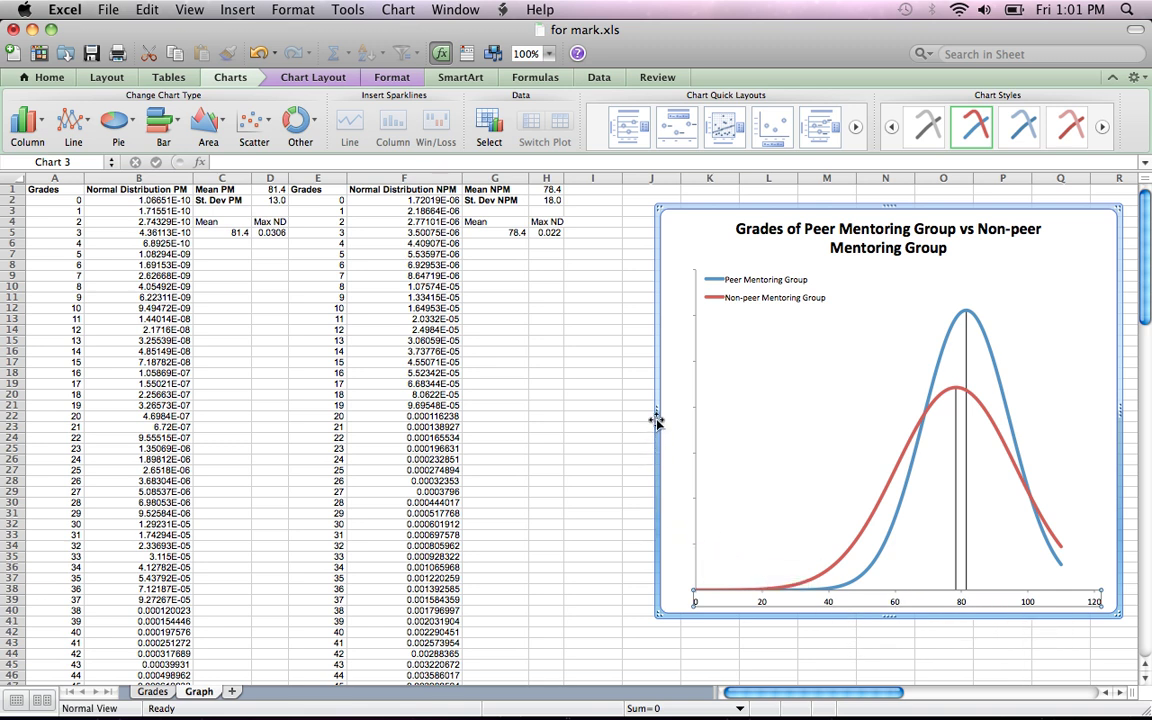
{"action": "left_click", "coordinate": [603, 413]}
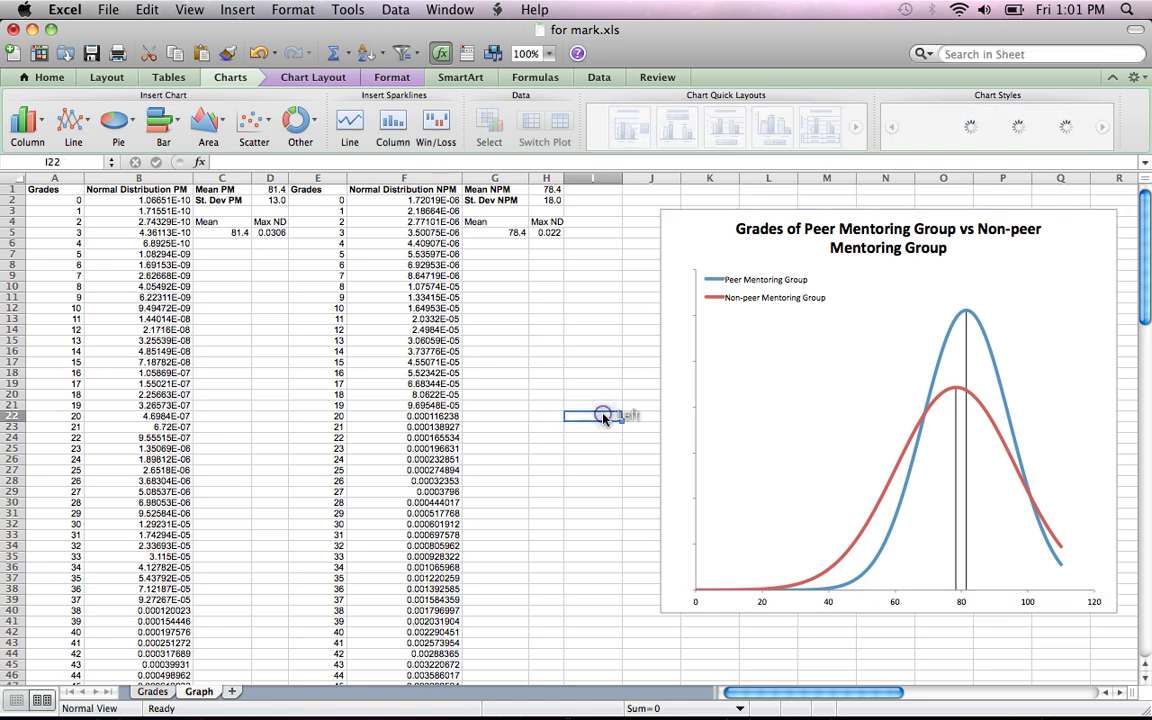